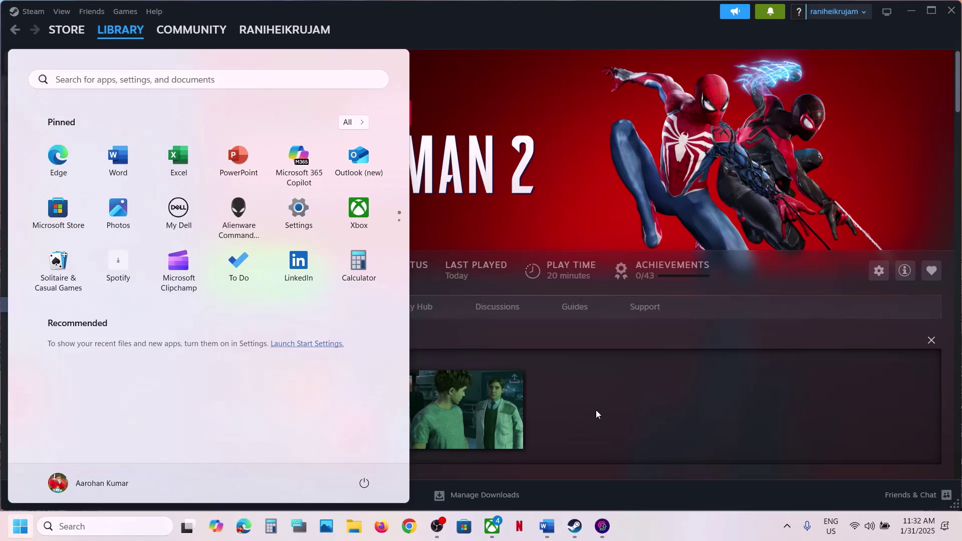
- Switch to the Word document and select the words "If able to launch the launcher" in Step 1
{"action": "left_click", "coordinate": [597, 412]}
{"action": "left_click", "coordinate": [547, 527]}
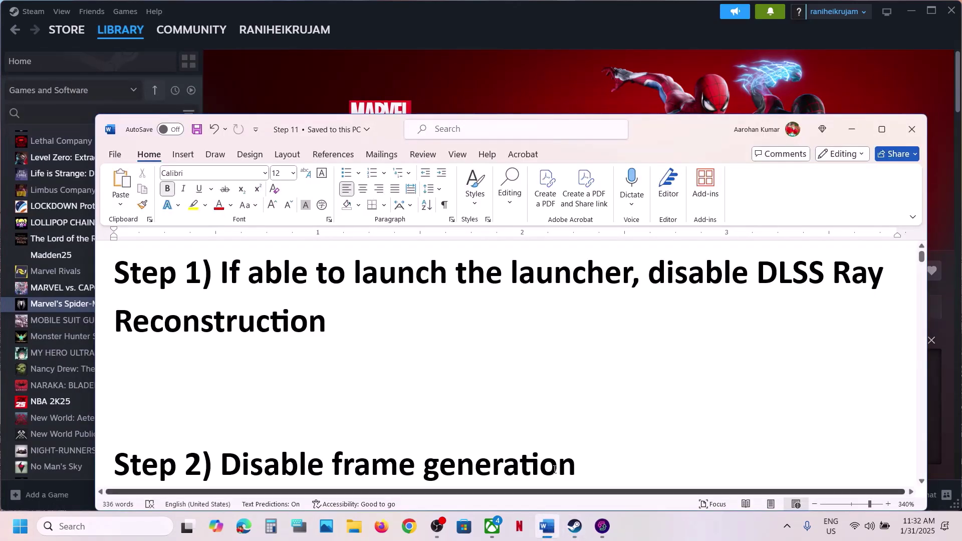
{"action": "left_click_drag", "start_coordinate": [221, 273], "coordinate": [631, 275]}
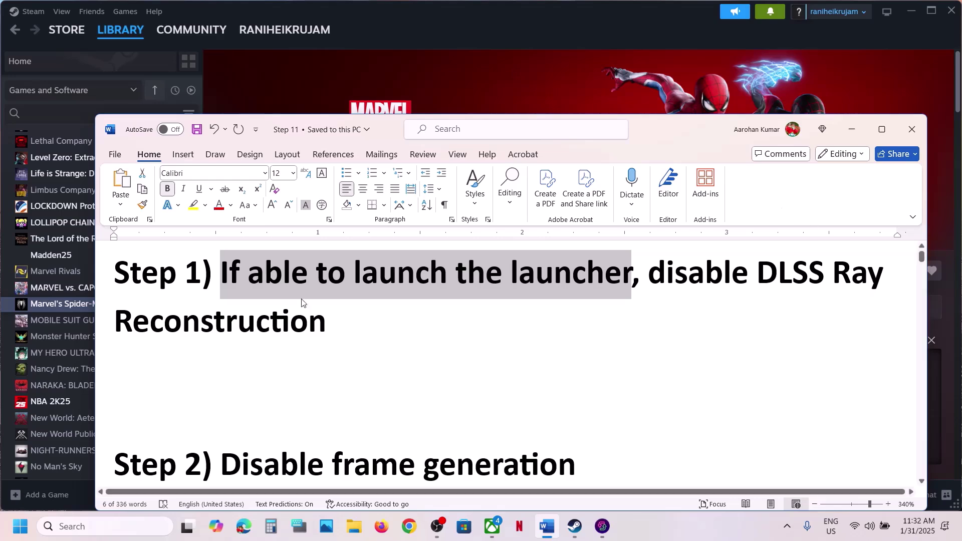
- Switch to Steam, launch Marvel's Spider-Man 2 and open the settings from its launcher
{"action": "left_click", "coordinate": [421, 59]}
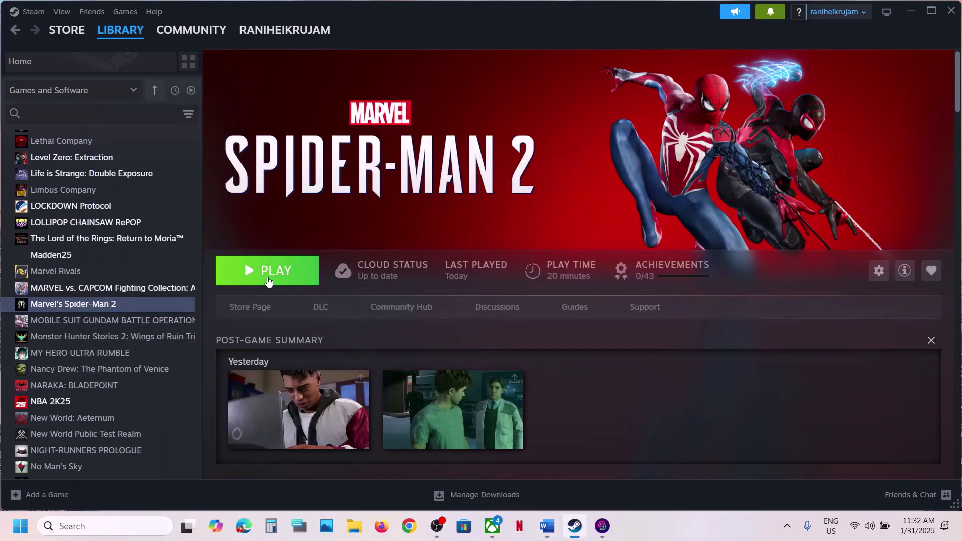
{"action": "left_click", "coordinate": [269, 271]}
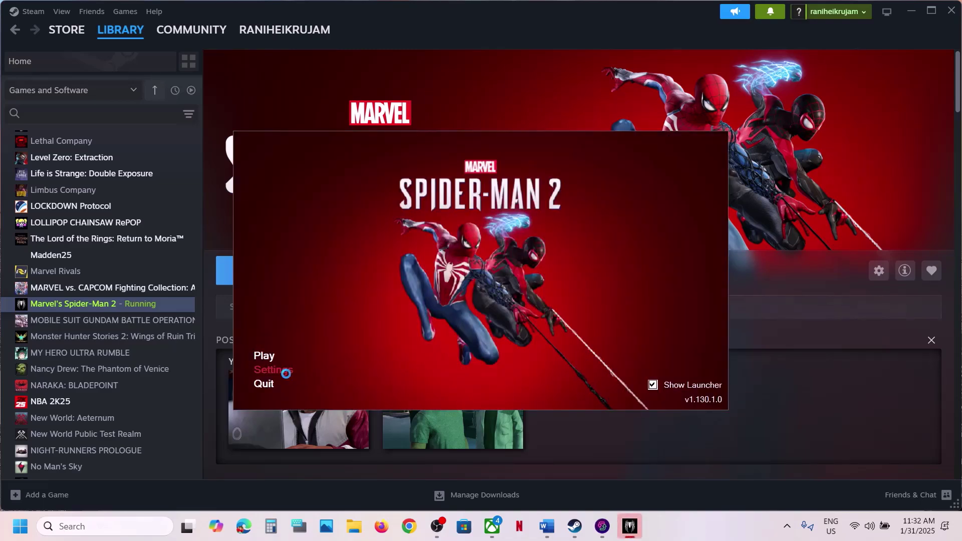
{"action": "left_click", "coordinate": [287, 374]}
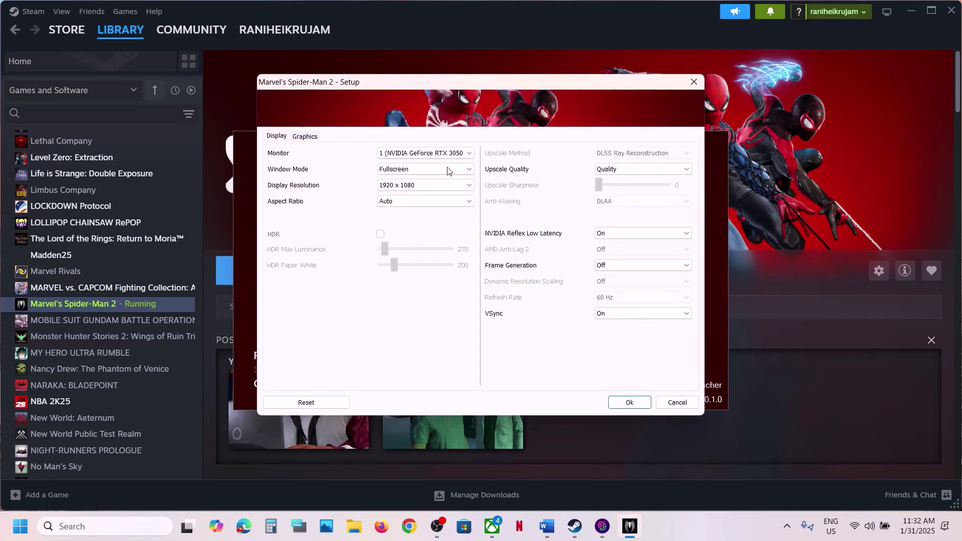
- Set DLSS Ray Reconstruction to Off in the graphics settings and save the setup
{"action": "left_click", "coordinate": [305, 141]}
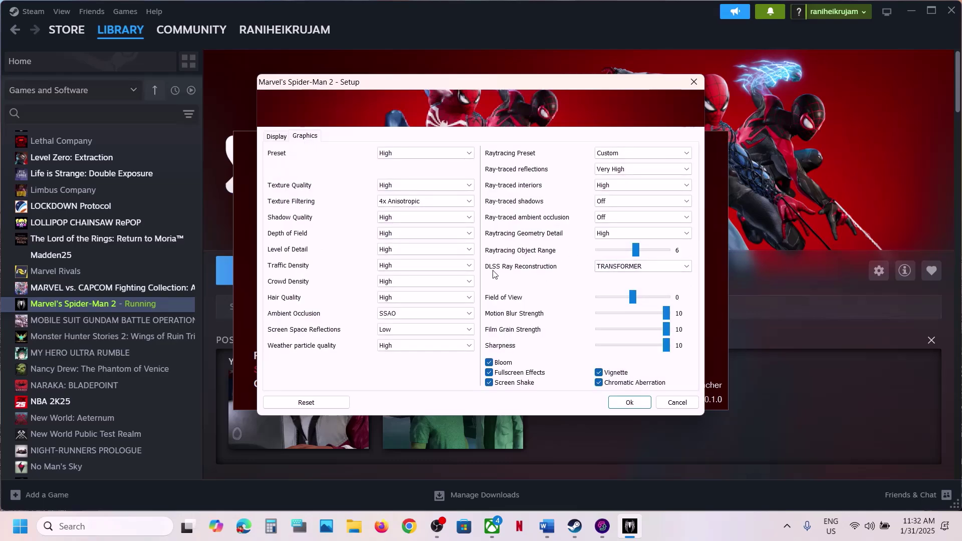
{"action": "left_click", "coordinate": [621, 266]}
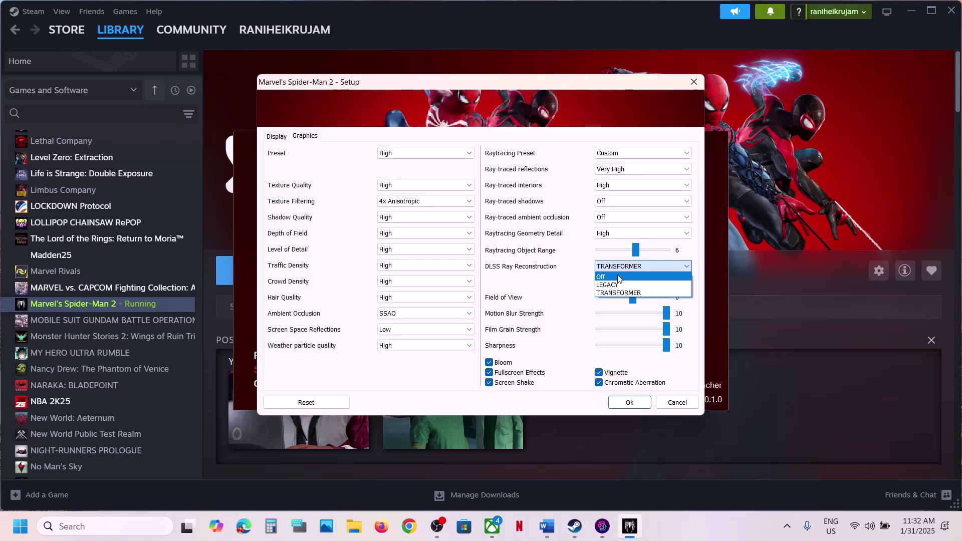
{"action": "left_click", "coordinate": [618, 277]}
{"action": "left_click", "coordinate": [630, 402]}
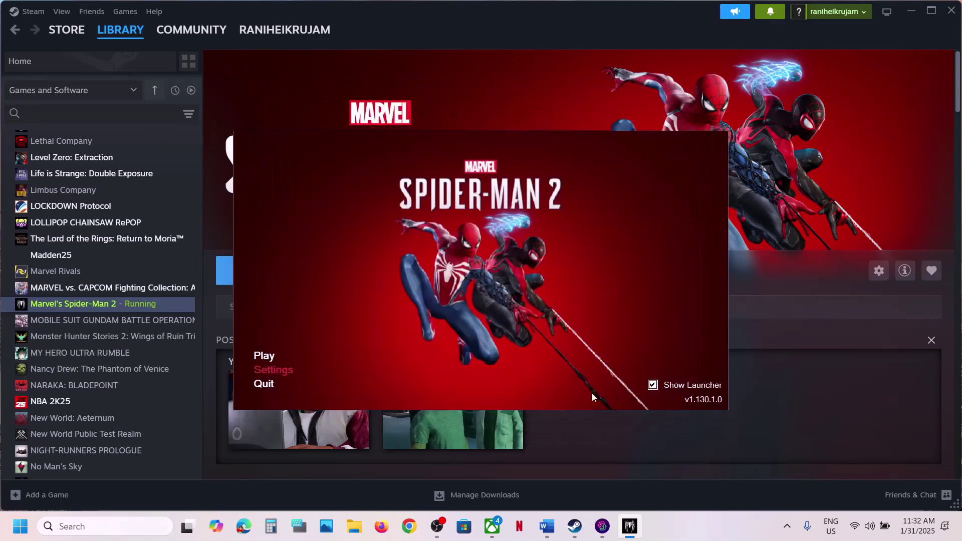
- Switch to the Word document and select the Step 2 text "Disable frame generation"
{"action": "left_click", "coordinate": [547, 526]}
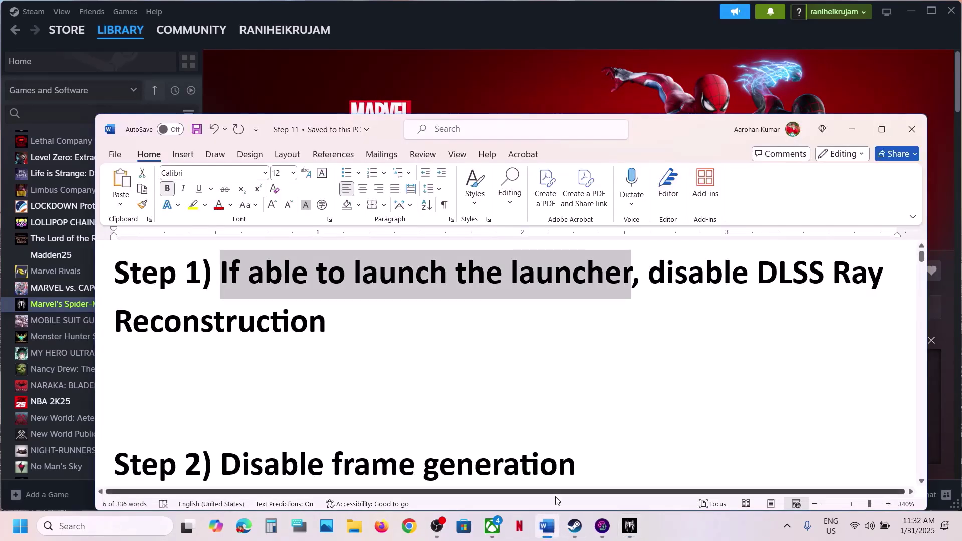
{"action": "scroll", "coordinate": [321, 401], "scroll_direction": "down", "scroll_amount": 2}
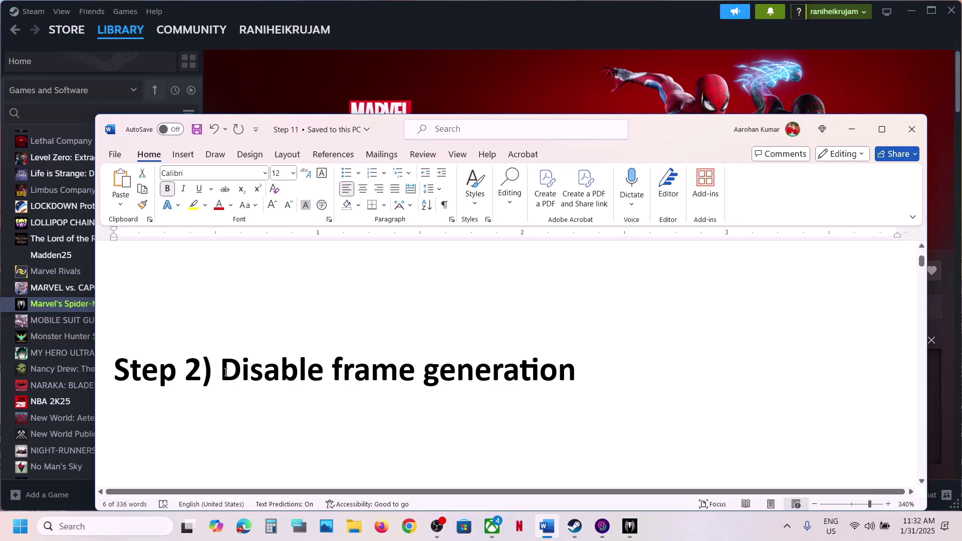
{"action": "left_click_drag", "start_coordinate": [225, 371], "coordinate": [606, 373]}
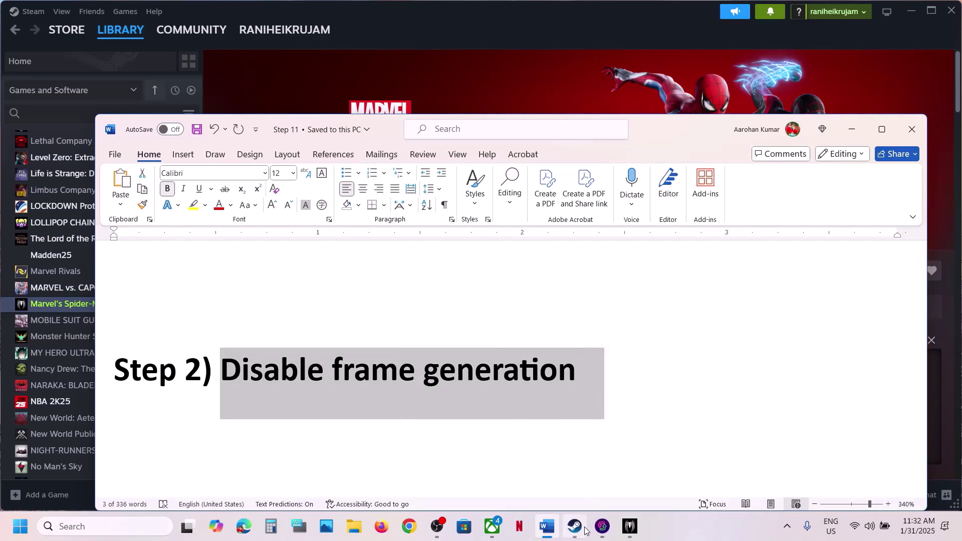
- Switch to the game launcher, try Frame Generation at FSR 3.1.0 Frame Generation, set it back to Off and save the settings
{"action": "left_click", "coordinate": [629, 526]}
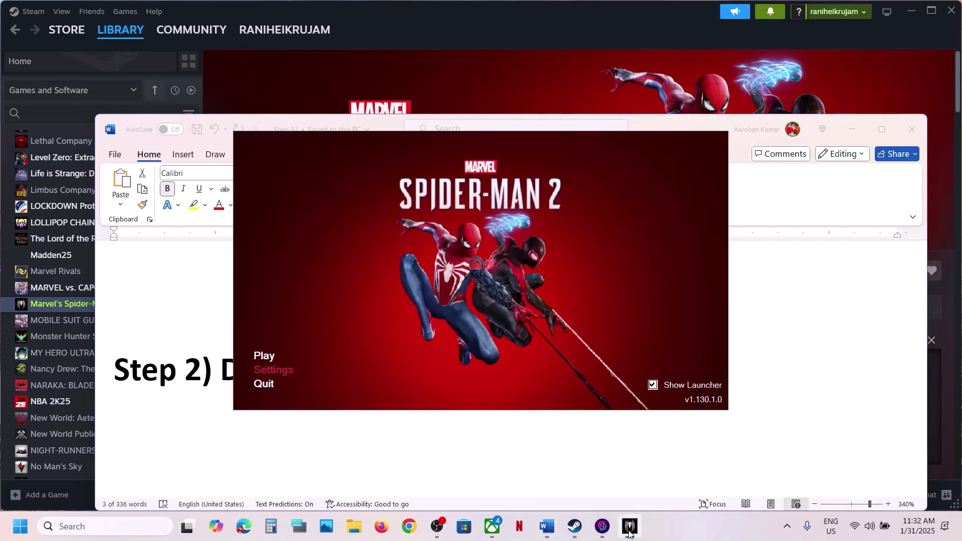
{"action": "left_click", "coordinate": [275, 371]}
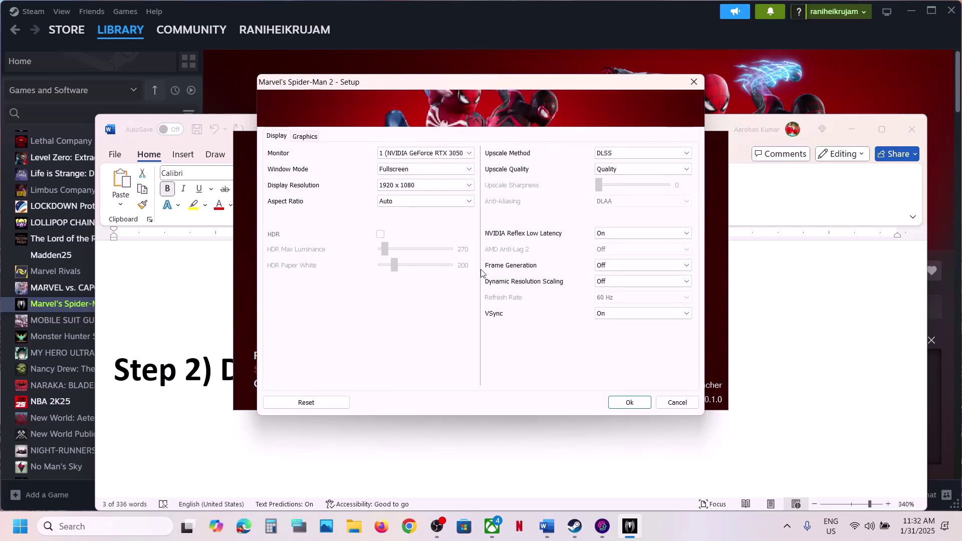
{"action": "left_click", "coordinate": [610, 270]}
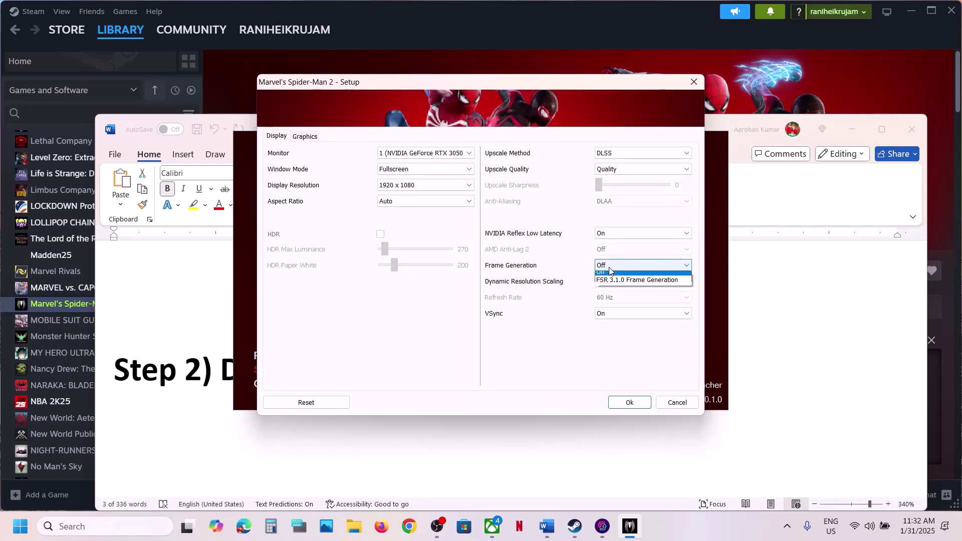
{"action": "left_click", "coordinate": [625, 284]}
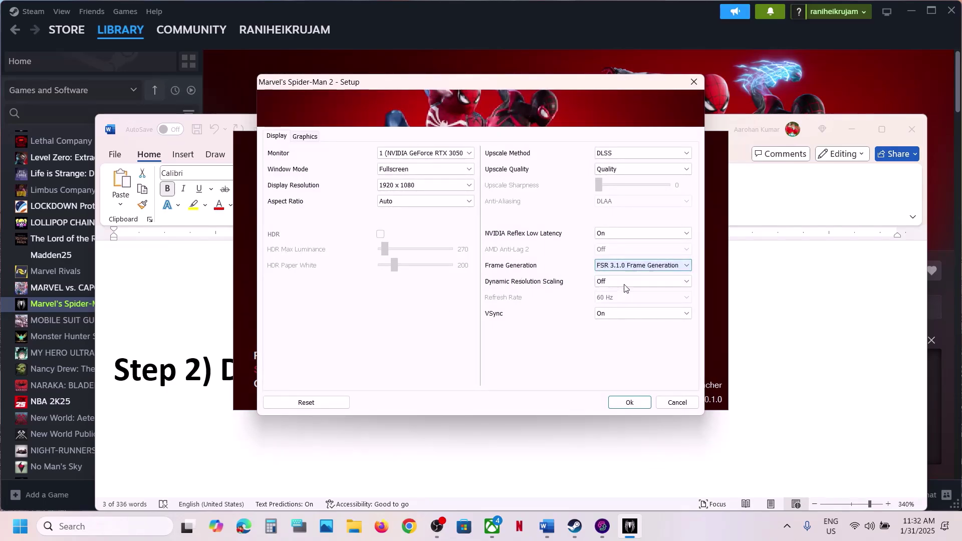
{"action": "left_click", "coordinate": [621, 271]}
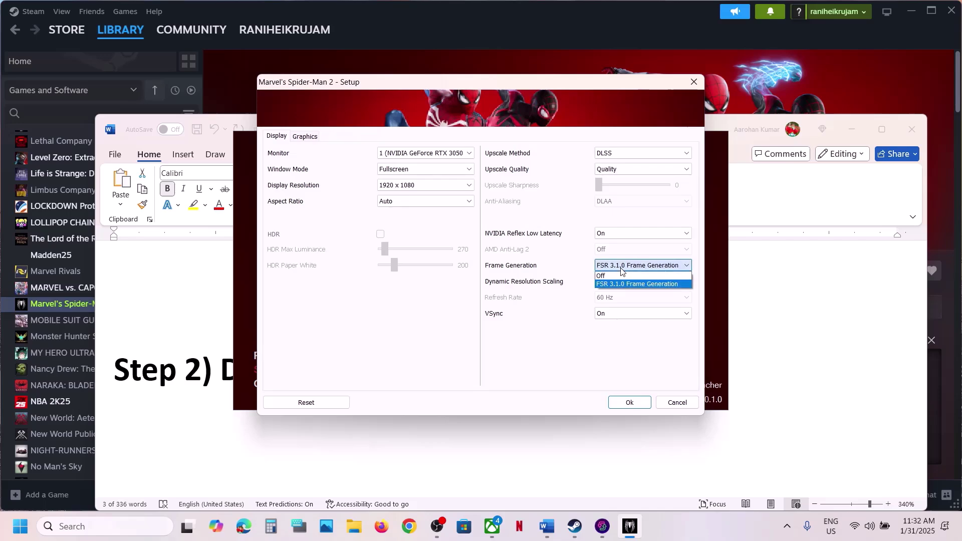
{"action": "left_click", "coordinate": [622, 276]}
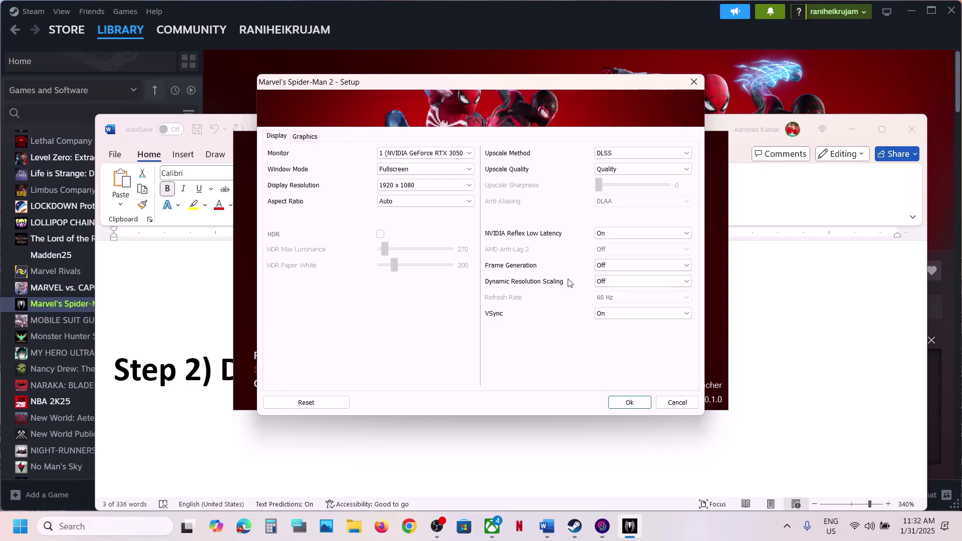
{"action": "left_click", "coordinate": [628, 402]}
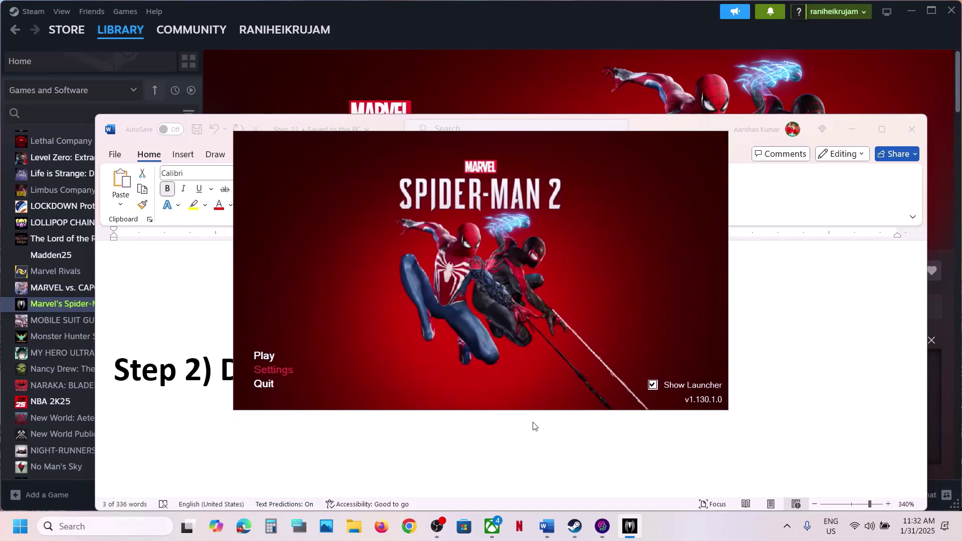
- Return to the Word document and select the Step 3 text "Turn off ray tracing"
{"action": "left_click", "coordinate": [422, 450]}
{"action": "scroll", "coordinate": [423, 445], "scroll_direction": "down", "scroll_amount": 3}
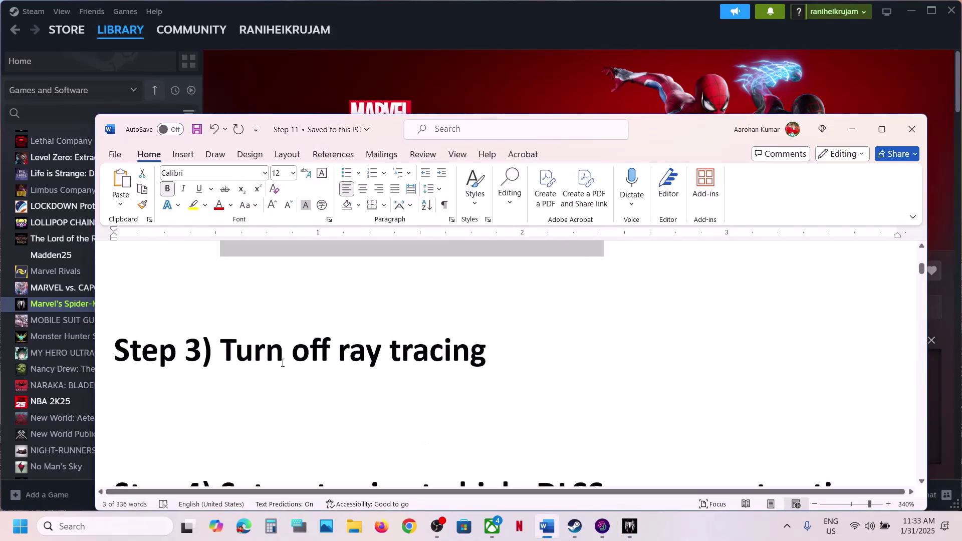
{"action": "left_click_drag", "start_coordinate": [242, 355], "coordinate": [459, 351]}
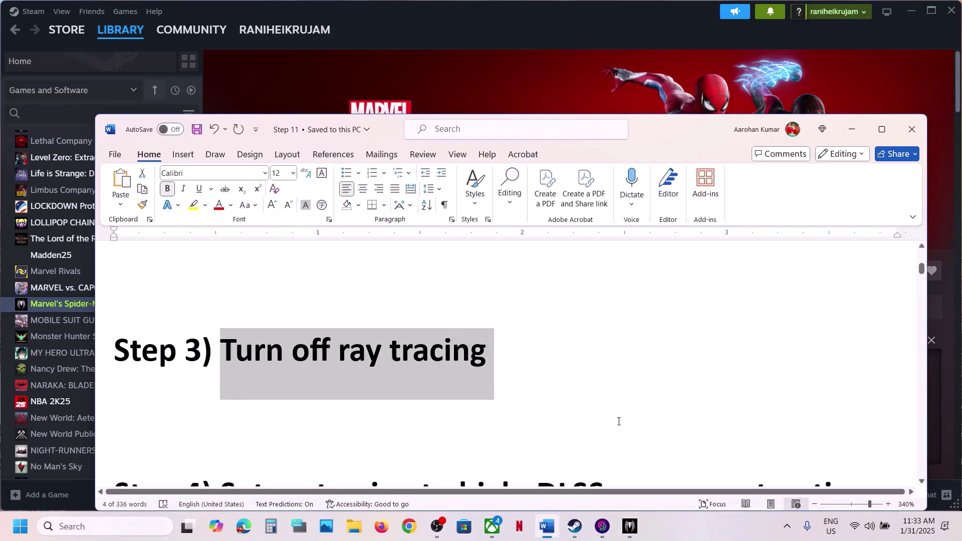
- Switch to the game launcher, set the Raytracing Preset to Off in the graphics settings and save
{"action": "left_click", "coordinate": [629, 526]}
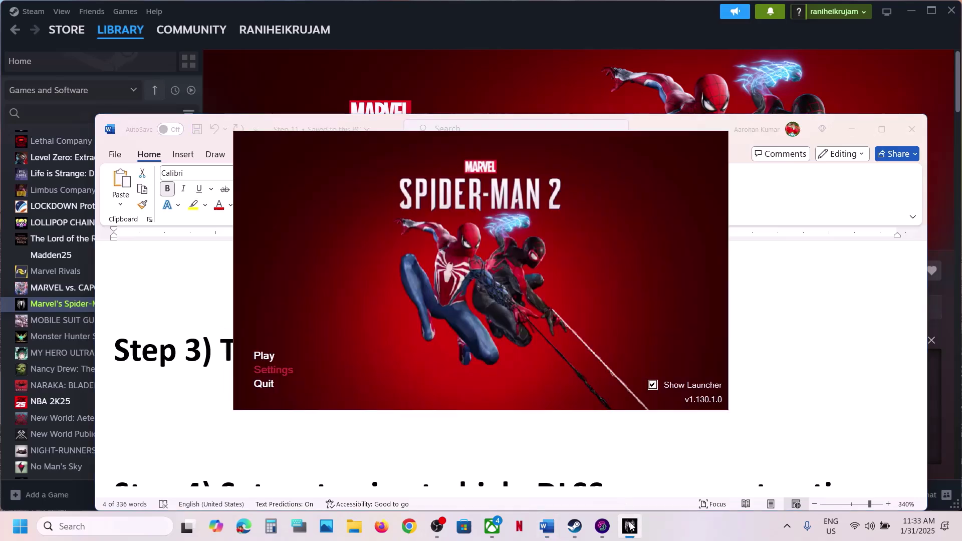
{"action": "left_click", "coordinate": [281, 372]}
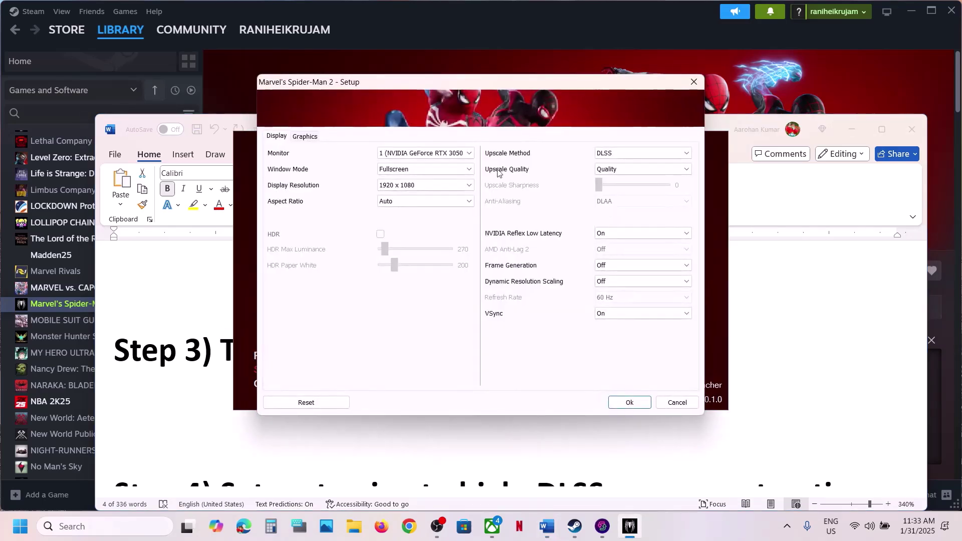
{"action": "left_click", "coordinate": [307, 137]}
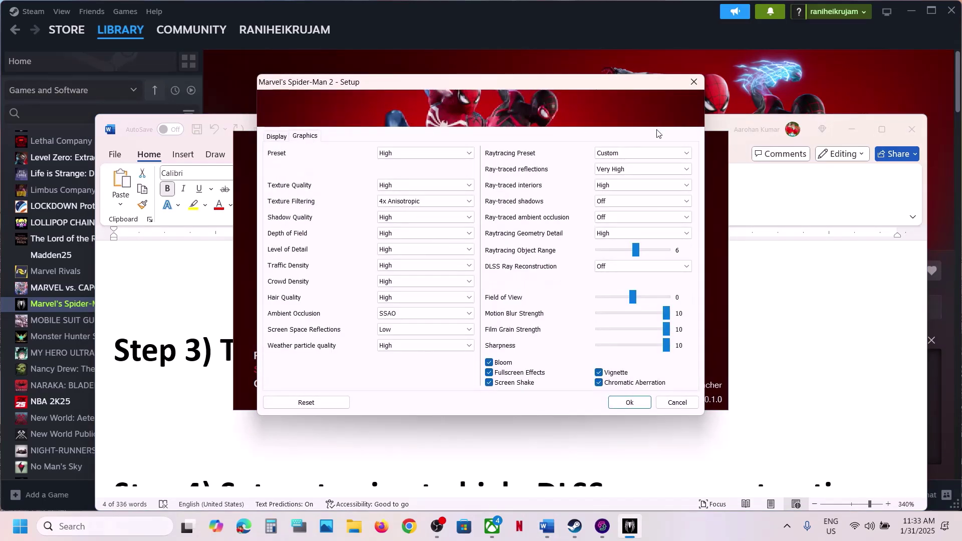
{"action": "left_click", "coordinate": [621, 158]}
{"action": "left_click", "coordinate": [623, 169]}
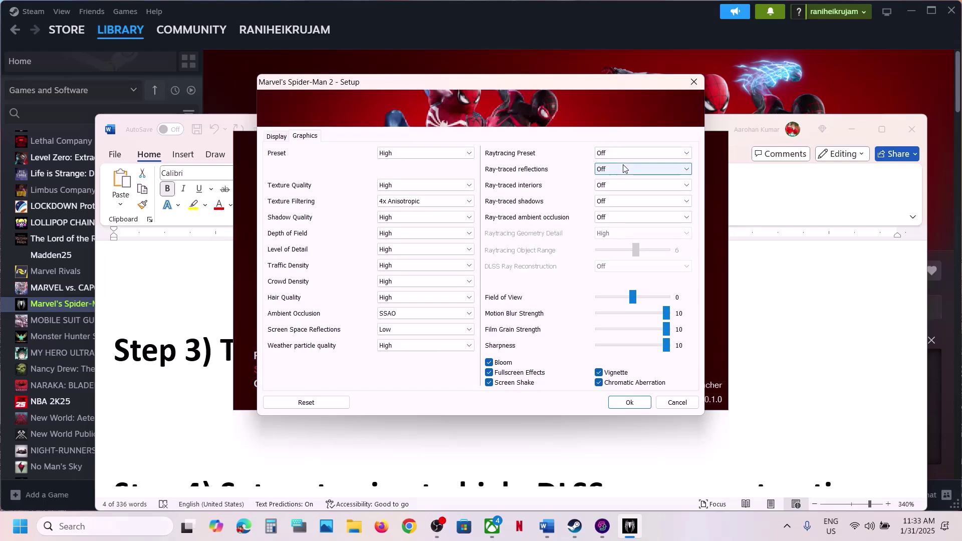
{"action": "left_click", "coordinate": [629, 404]}
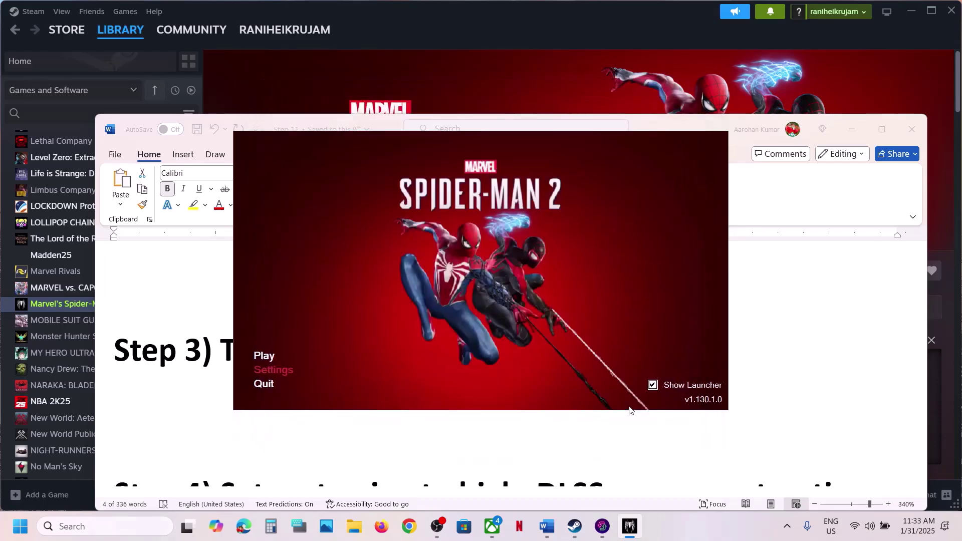
- Switch to the Word document and select the words "Set raytracing to high" in Step 4
{"action": "left_click", "coordinate": [546, 526]}
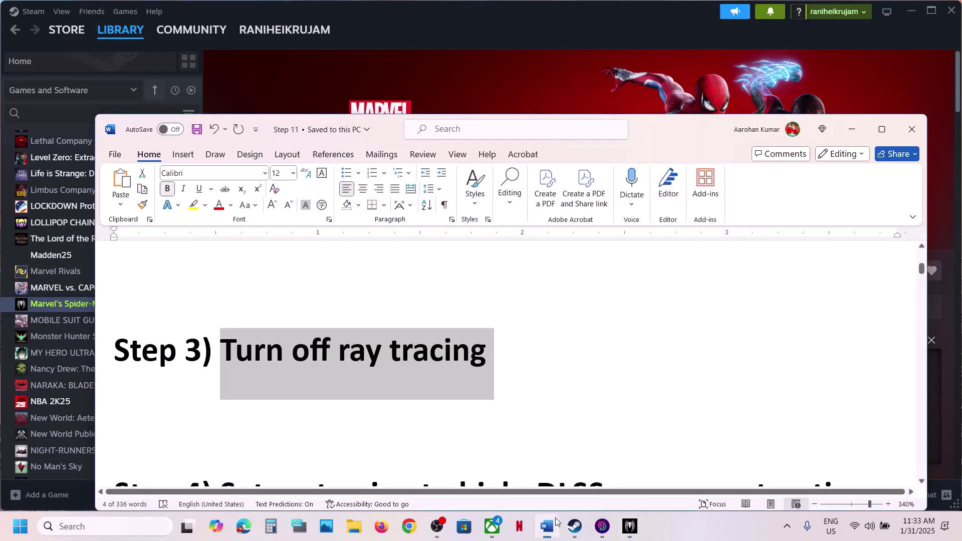
{"action": "scroll", "coordinate": [476, 407], "scroll_direction": "down", "scroll_amount": 3}
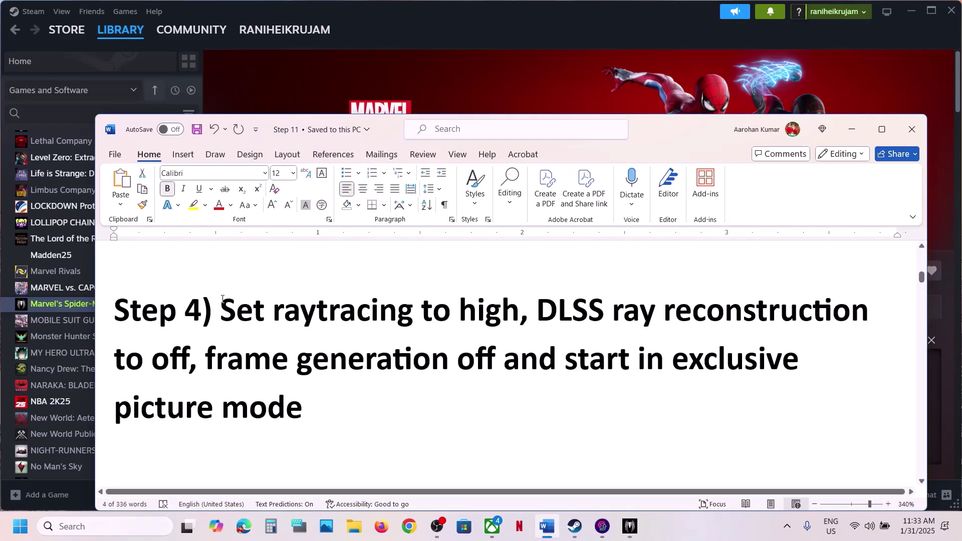
{"action": "left_click_drag", "start_coordinate": [222, 304], "coordinate": [520, 311]}
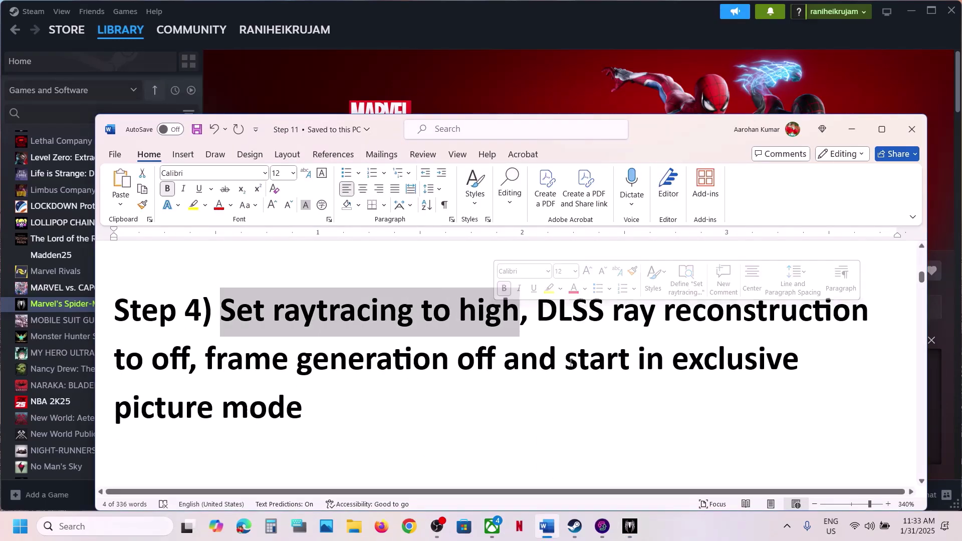
- Switch to the game launcher and set the Raytracing Preset to High in the graphics settings
{"action": "left_click", "coordinate": [630, 537]}
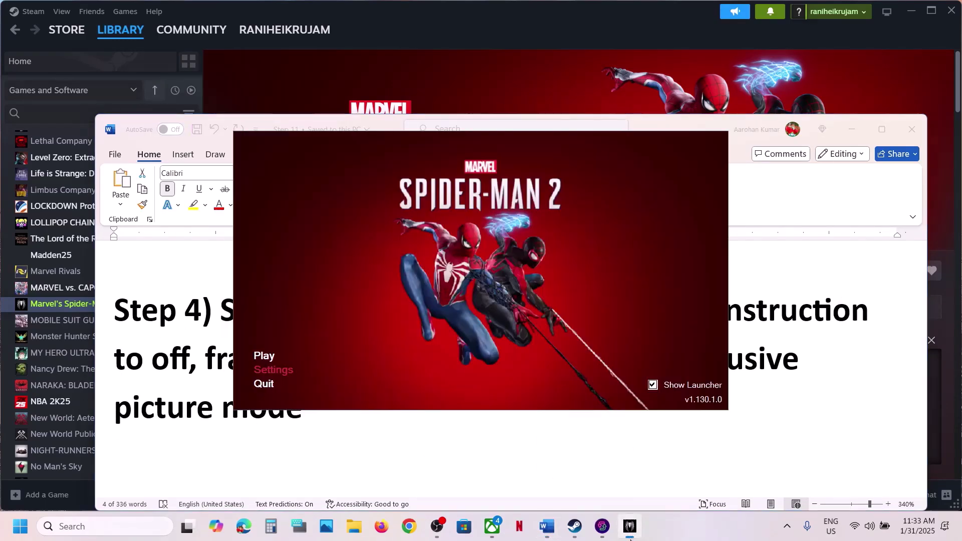
{"action": "left_click", "coordinate": [274, 371]}
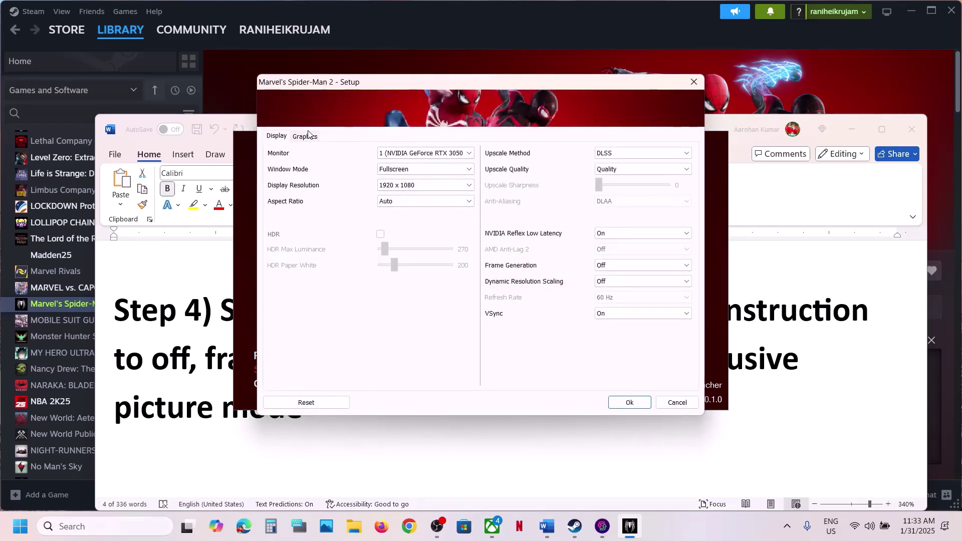
{"action": "left_click", "coordinate": [306, 136]}
{"action": "left_click", "coordinate": [613, 154]}
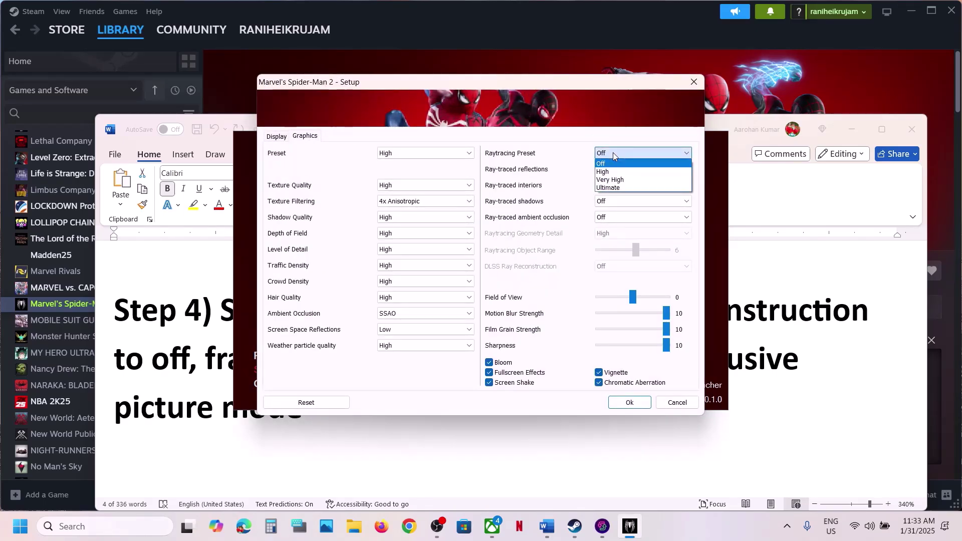
{"action": "left_click", "coordinate": [614, 173]}
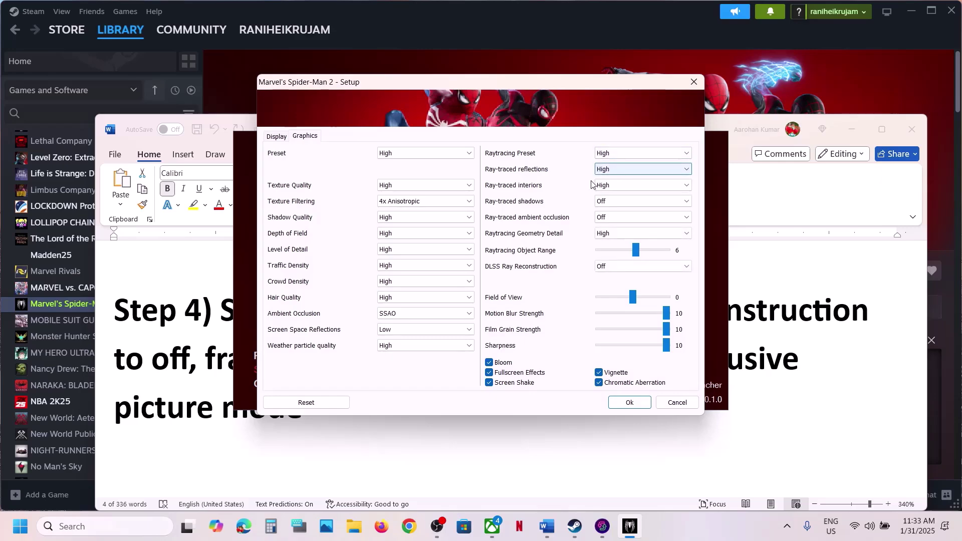
- Select "DLSS ray reconstruction to off, frame generation" in the Word document's Step 4 and return to the game's setup window
{"action": "key", "text": "alt+Tab"}
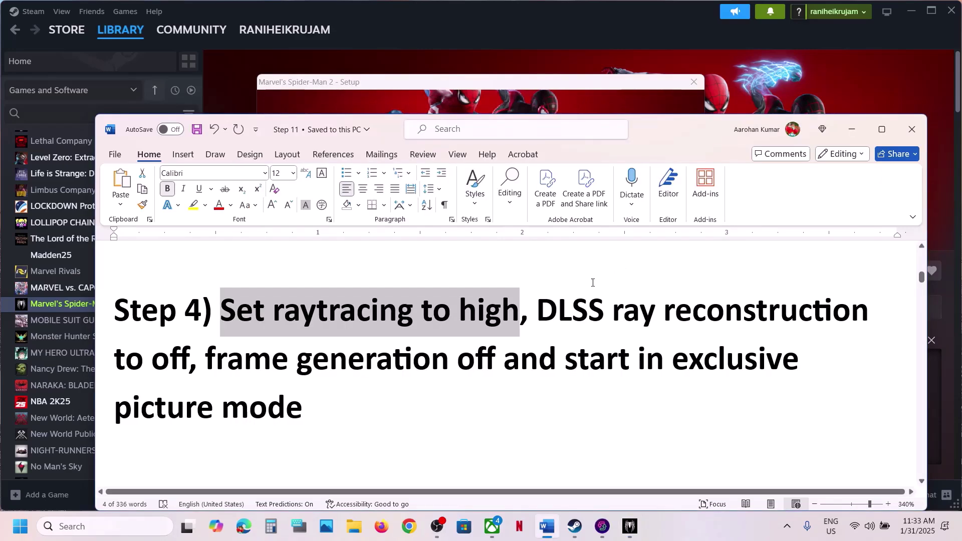
{"action": "left_click_drag", "start_coordinate": [539, 311], "coordinate": [601, 312]}
{"action": "left_click_drag", "start_coordinate": [468, 310], "coordinate": [441, 361]}
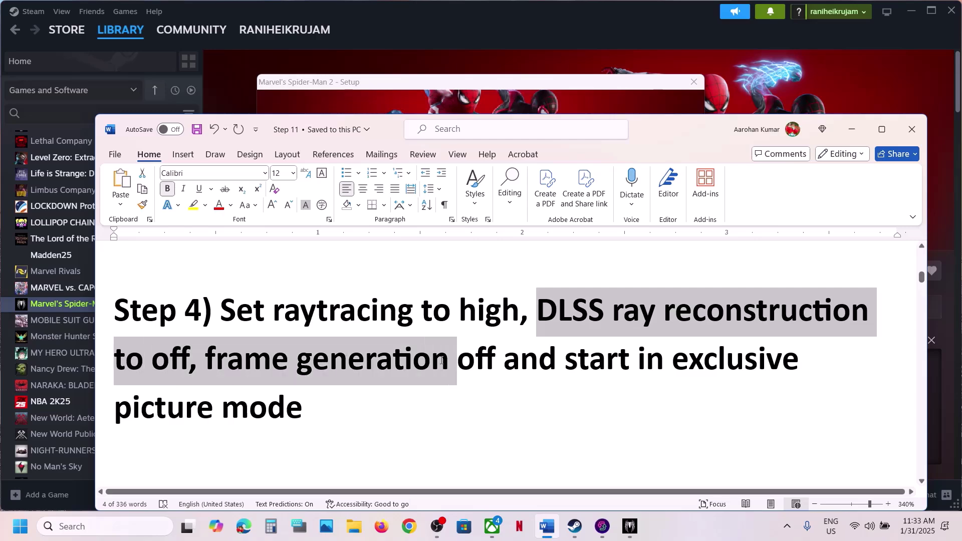
{"action": "left_click", "coordinate": [630, 526]}
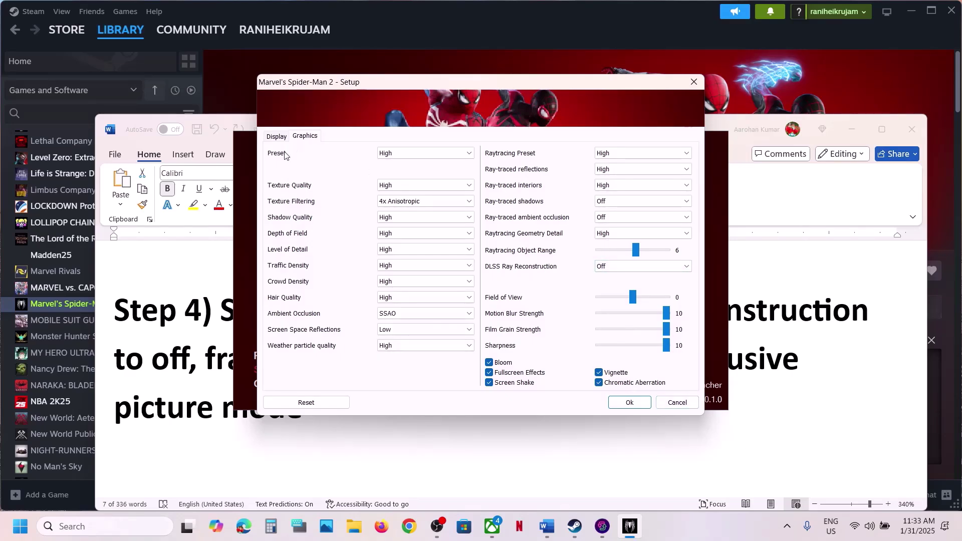
- Set Frame Generation to Off and Window Mode to Exclusive Fullscreen in the display settings and save
{"action": "left_click", "coordinate": [275, 137]}
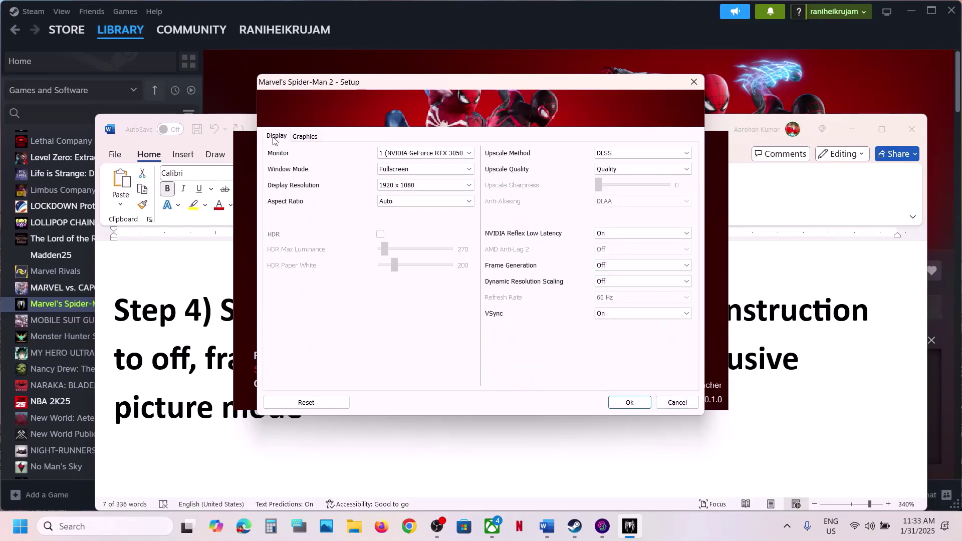
{"action": "left_click", "coordinate": [626, 267]}
{"action": "left_click", "coordinate": [620, 277]}
{"action": "left_click", "coordinate": [470, 169]}
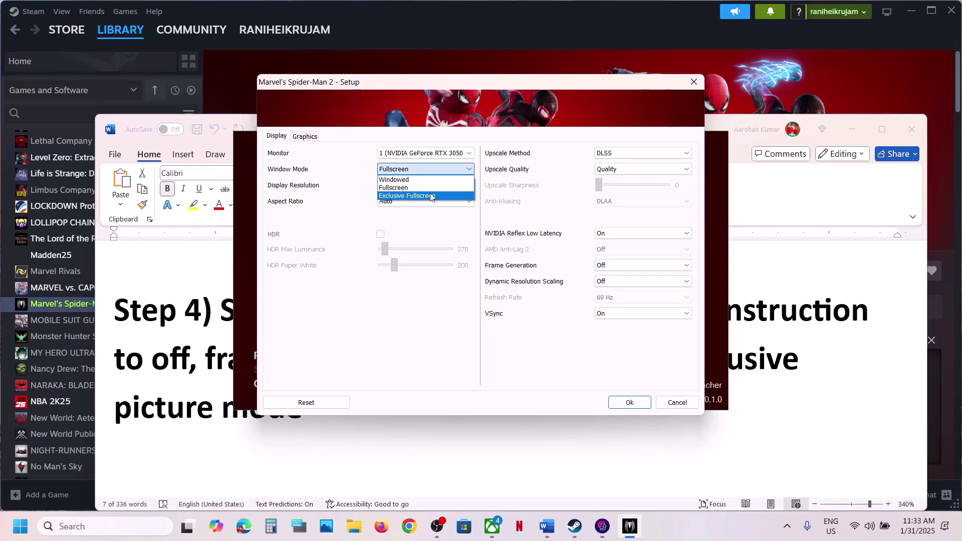
{"action": "left_click", "coordinate": [428, 196]}
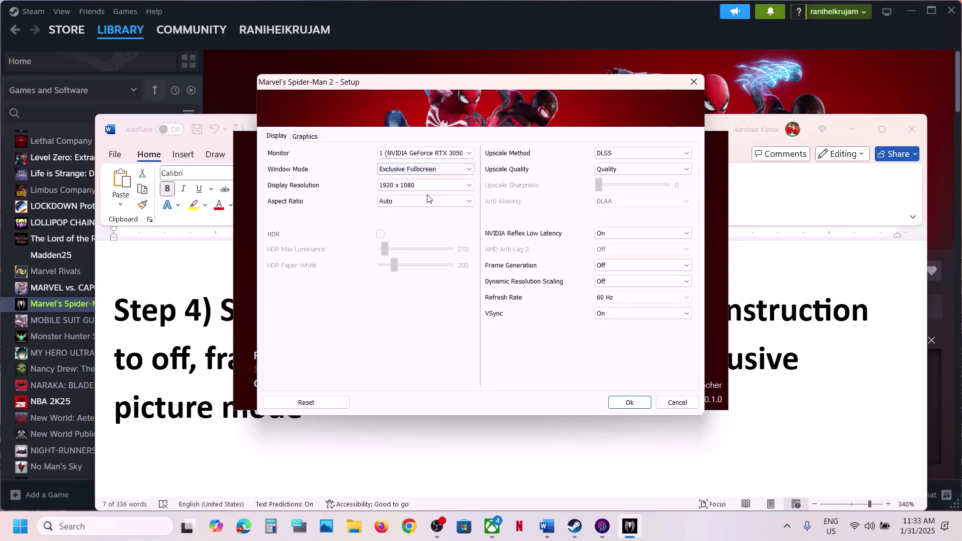
{"action": "left_click", "coordinate": [626, 402]}
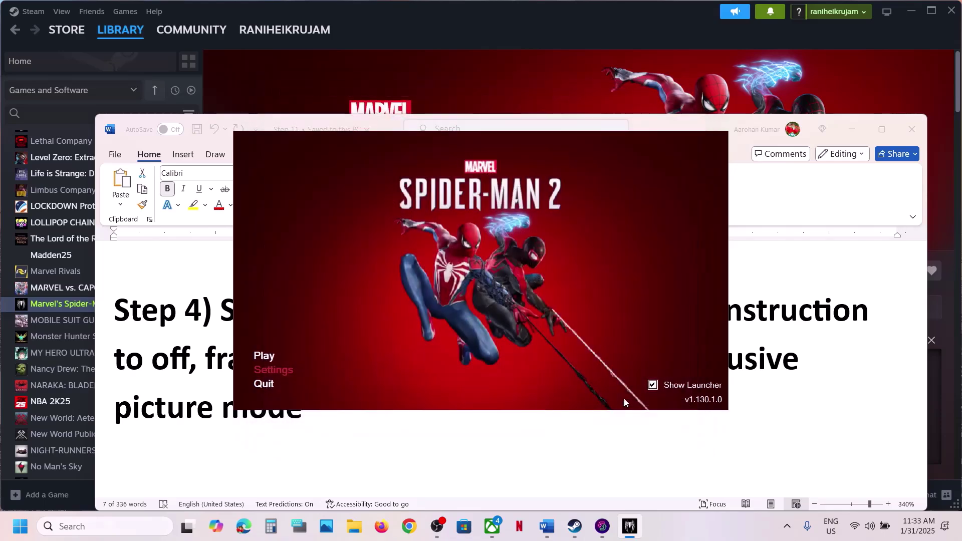
- Select "Disable HDR in the launcher" in the Word document's Step 5 and open the game launcher's display settings
{"action": "key", "text": "alt+Tab"}
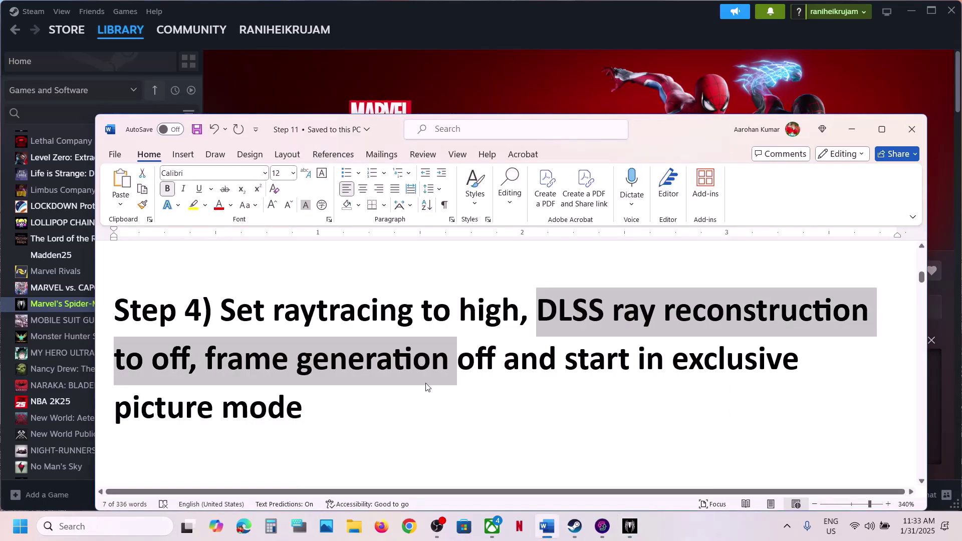
{"action": "scroll", "coordinate": [425, 387], "scroll_direction": "down", "scroll_amount": 4}
{"action": "scroll", "coordinate": [426, 383], "scroll_direction": "up", "scroll_amount": 1}
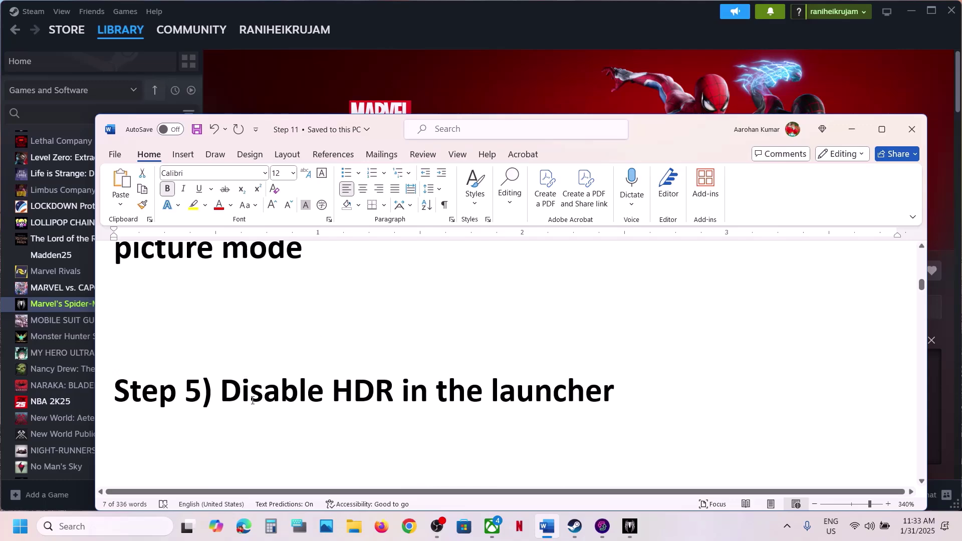
{"action": "left_click_drag", "start_coordinate": [253, 401], "coordinate": [615, 398]}
{"action": "left_click", "coordinate": [629, 527]}
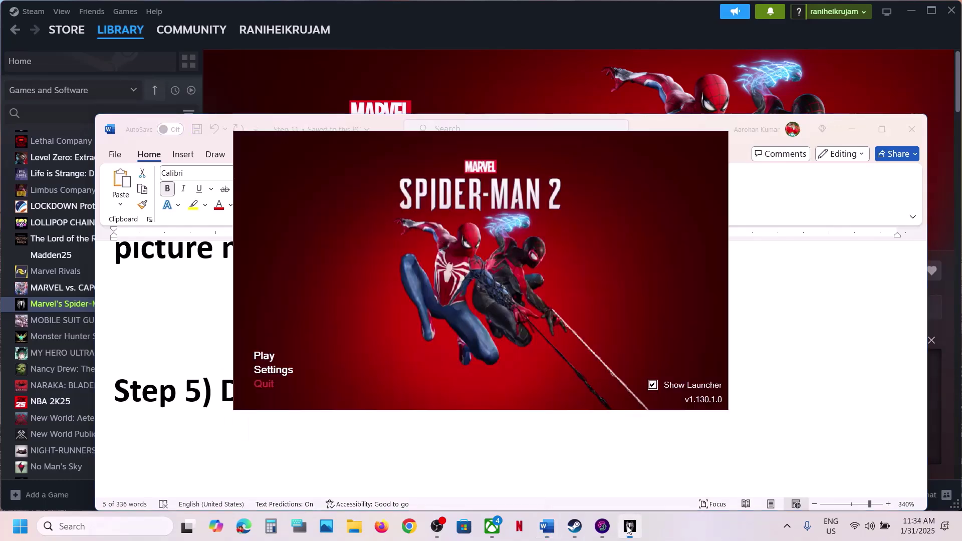
{"action": "left_click", "coordinate": [280, 370]}
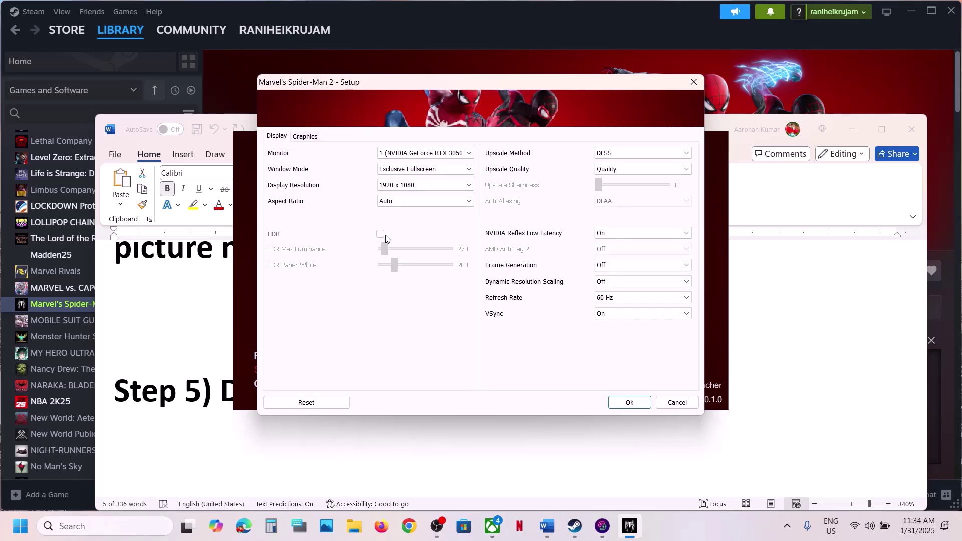
- Switch to the Word document and select "Disable DLSS completely" in Step 6
{"action": "left_click", "coordinate": [182, 402]}
{"action": "scroll", "coordinate": [181, 401], "scroll_direction": "down", "scroll_amount": 4}
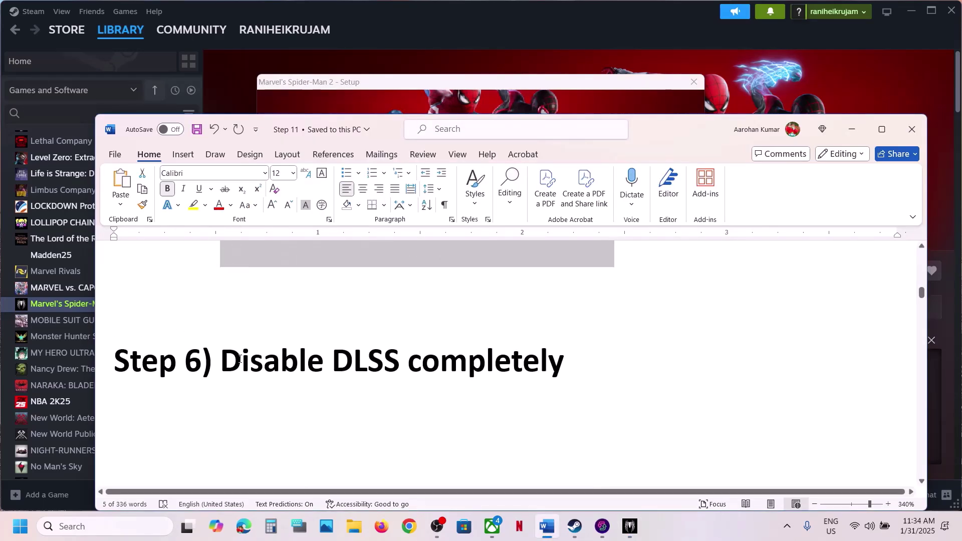
{"action": "left_click_drag", "start_coordinate": [239, 359], "coordinate": [567, 361]}
- Switch to the game's setup window and set the Upscale Method to Off in the display settings
{"action": "left_click", "coordinate": [631, 527]}
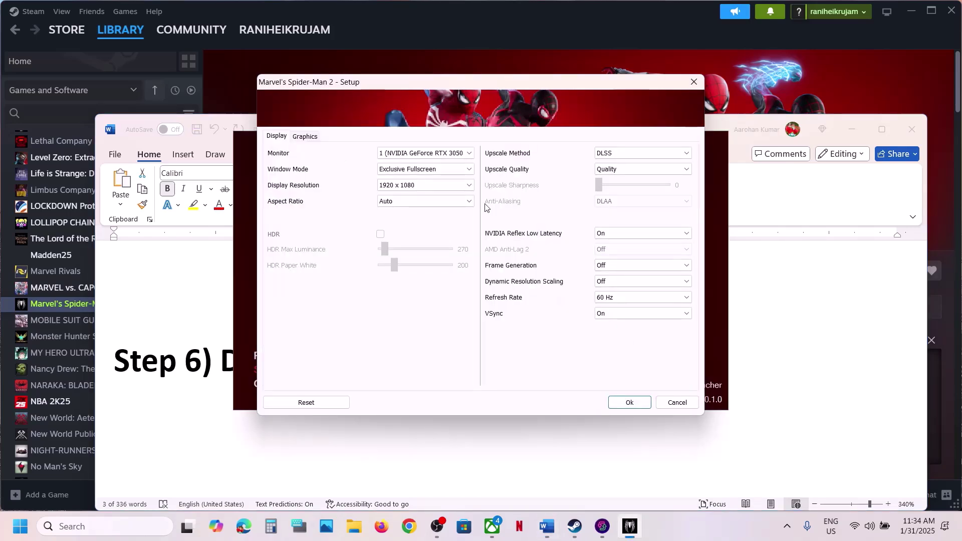
{"action": "left_click", "coordinate": [624, 153]}
{"action": "left_click", "coordinate": [620, 164]}
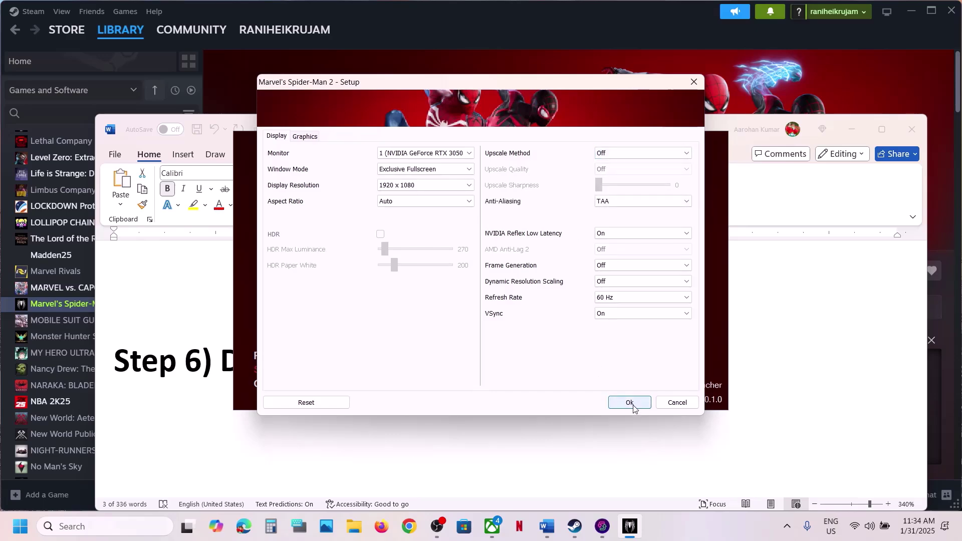
- Switch to the Word document and select "Switch anti-aliasing to TAA" in Step 7
{"action": "left_click", "coordinate": [204, 444]}
{"action": "scroll", "coordinate": [206, 441], "scroll_direction": "down", "scroll_amount": 1}
{"action": "scroll", "coordinate": [205, 441], "scroll_direction": "down", "scroll_amount": 1}
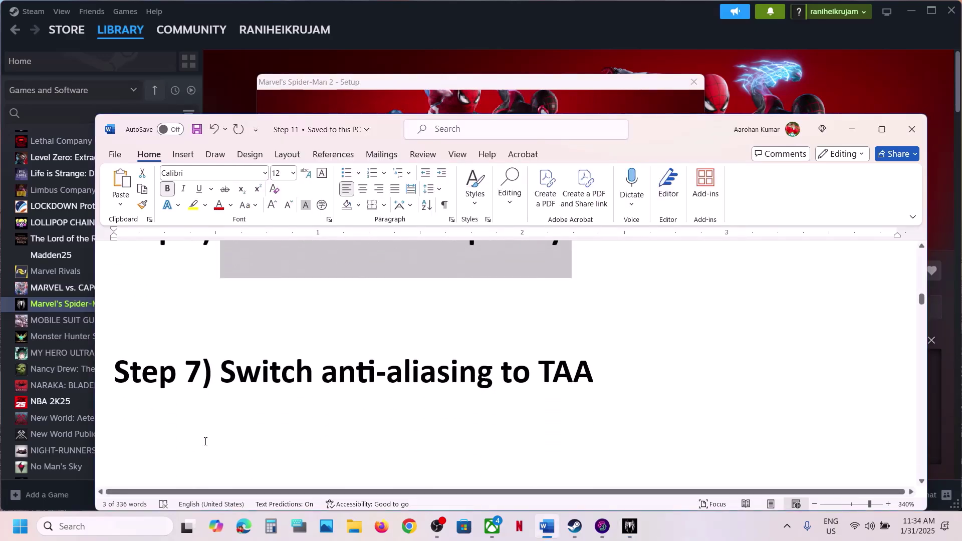
{"action": "left_click_drag", "start_coordinate": [236, 370], "coordinate": [594, 373]}
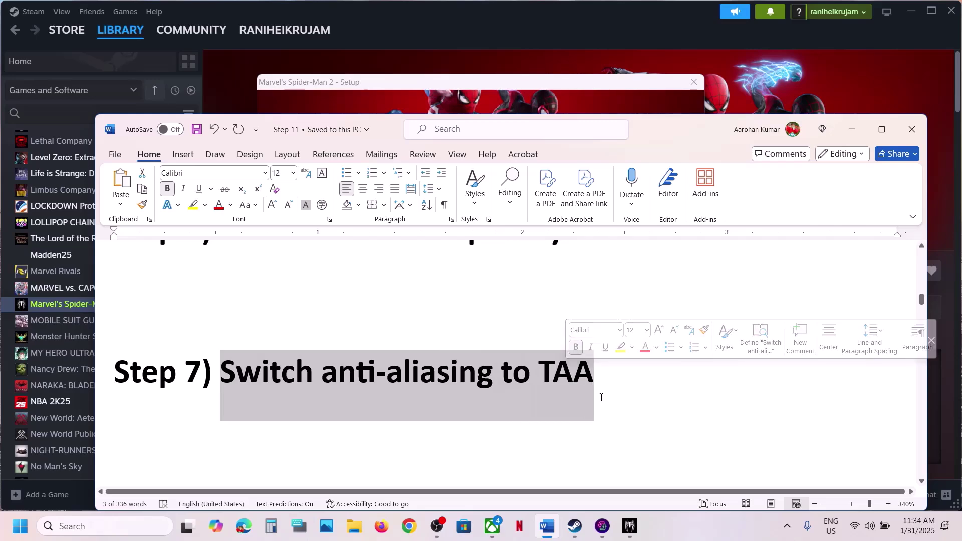
- Switch to the game's setup window, choose TAA for Anti-Aliasing and save the settings
{"action": "left_click", "coordinate": [627, 528]}
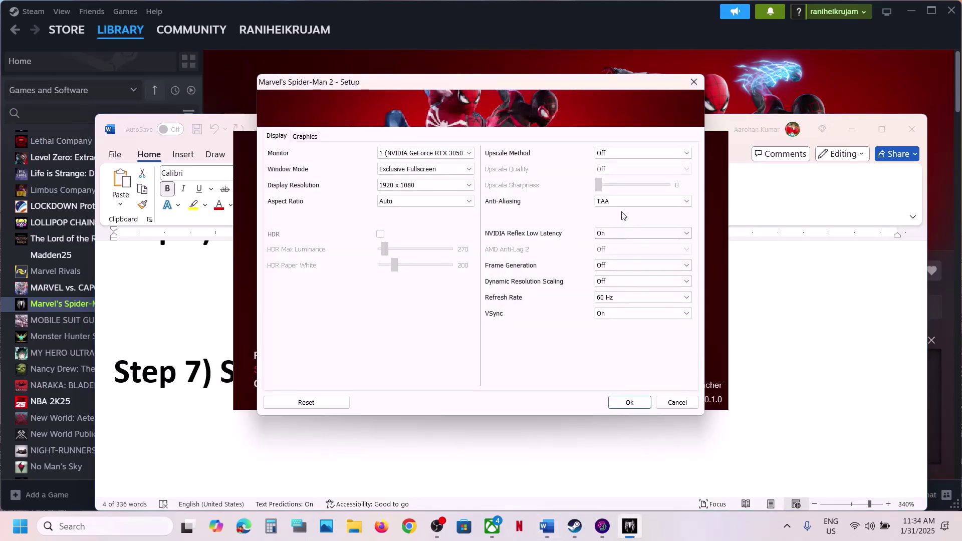
{"action": "left_click", "coordinate": [619, 203]}
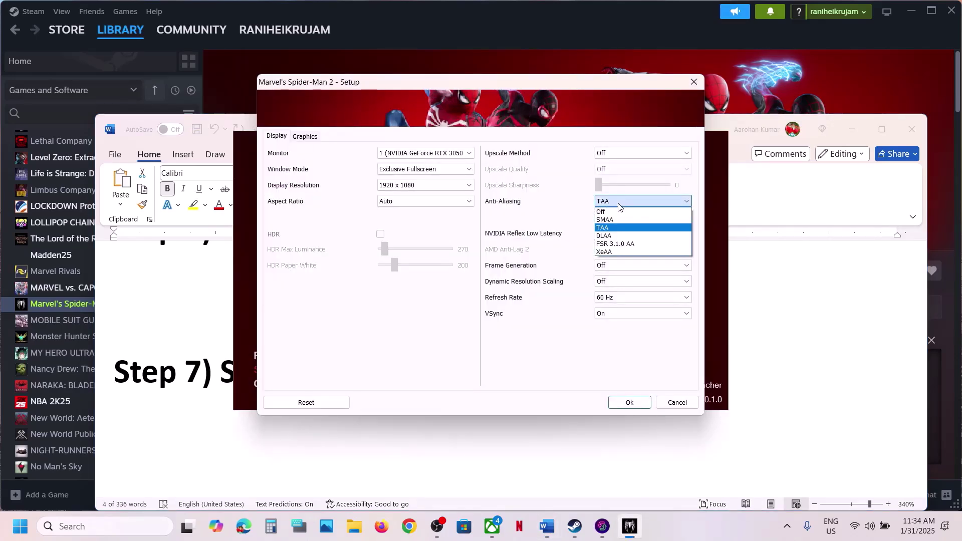
{"action": "left_click", "coordinate": [619, 229]}
{"action": "left_click", "coordinate": [632, 407]}
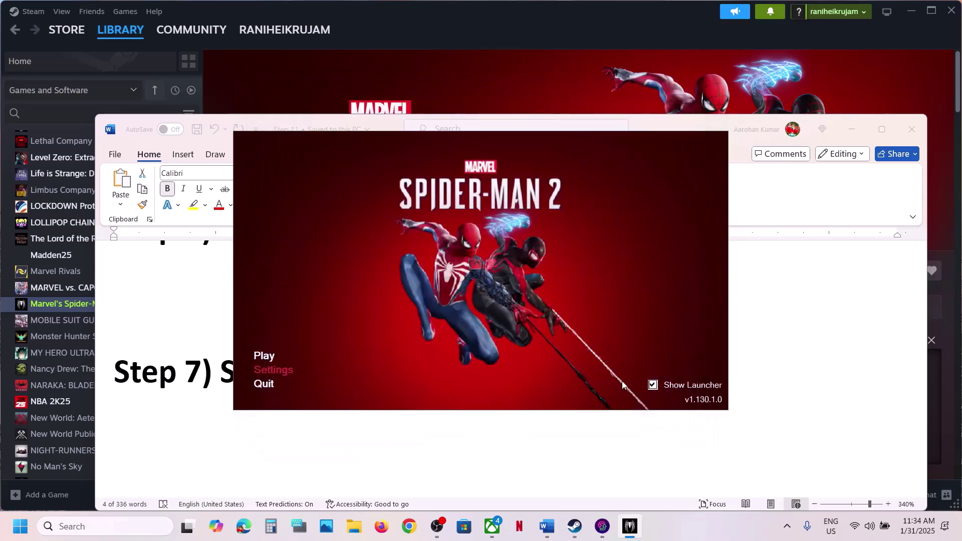
- Quit the game launcher and select the DLSS Swapper instruction and the version 310.1 in the Word document's Step 8
{"action": "left_click", "coordinate": [203, 403]}
{"action": "scroll", "coordinate": [203, 401], "scroll_direction": "down", "scroll_amount": 3}
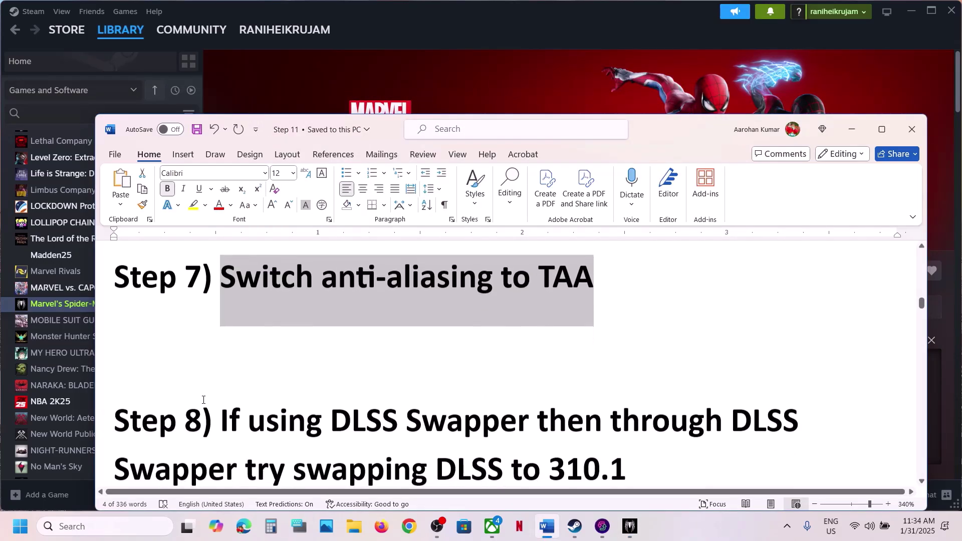
{"action": "left_click", "coordinate": [630, 526]}
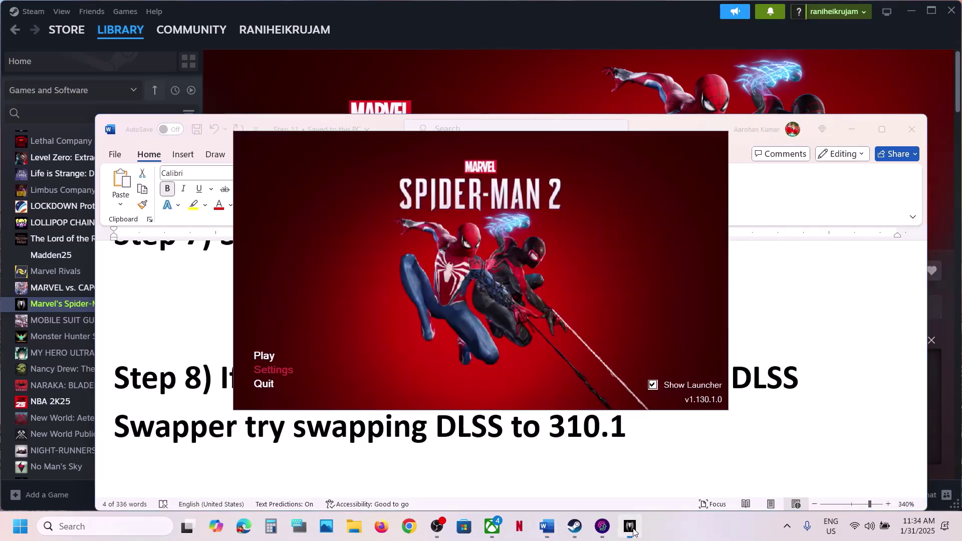
{"action": "left_click", "coordinate": [269, 384]}
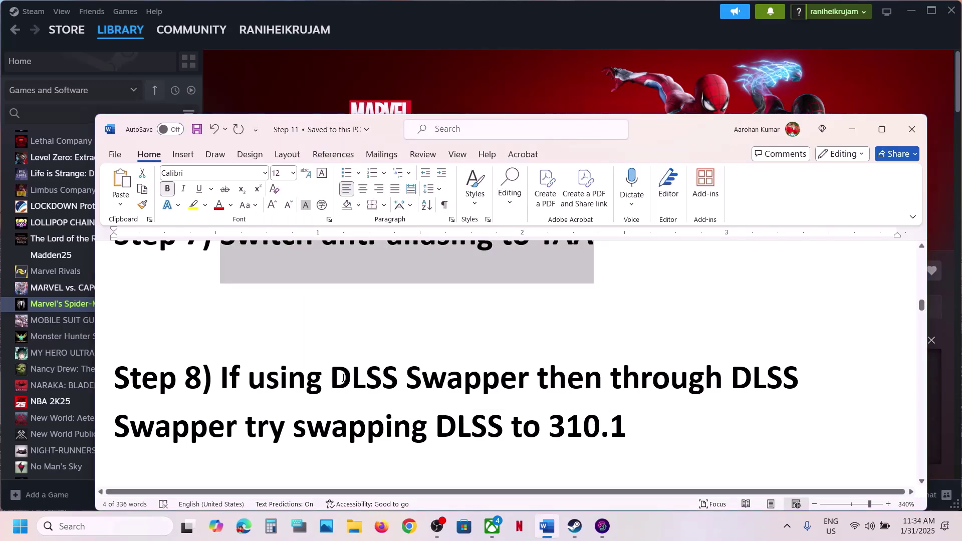
{"action": "left_click_drag", "start_coordinate": [334, 376], "coordinate": [549, 427]}
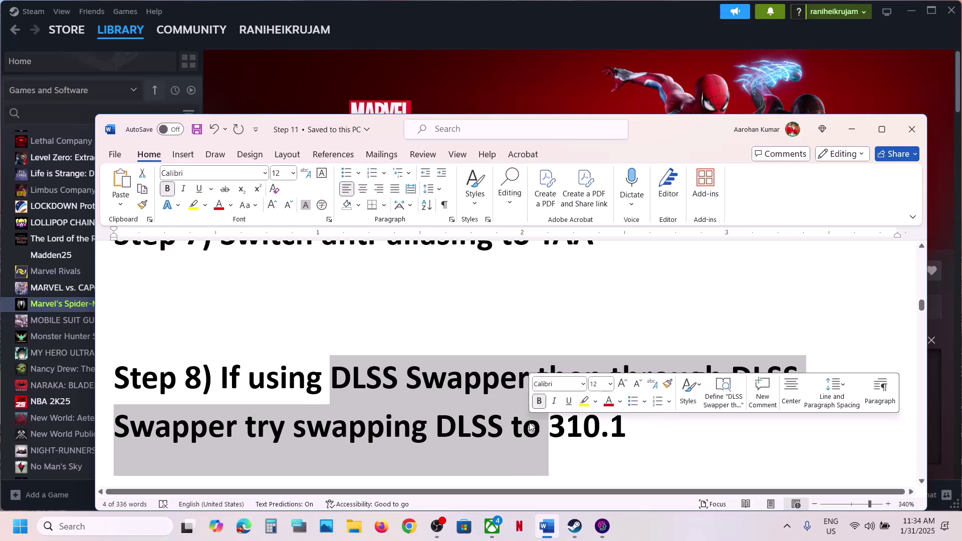
{"action": "double_click", "coordinate": [619, 430]}
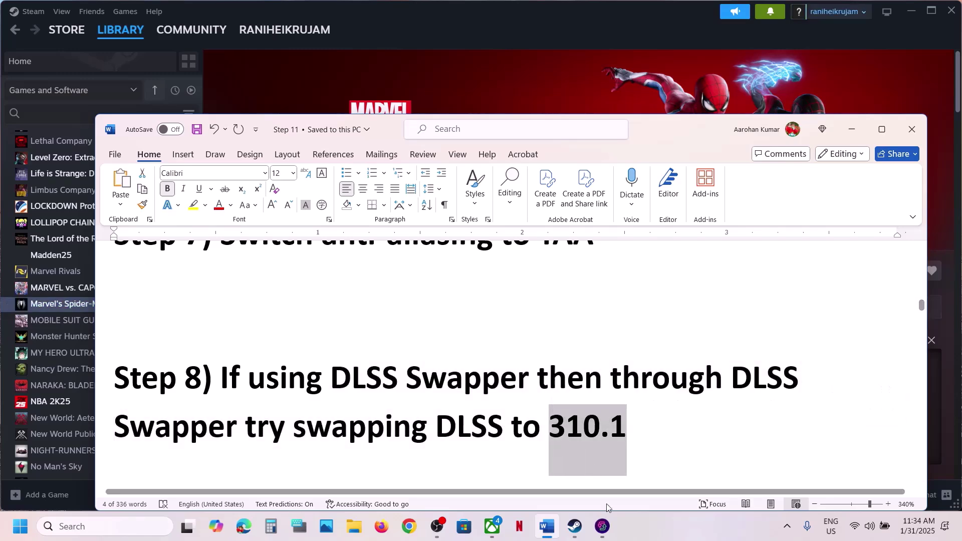
- Find the DLSS Swapper app through the Windows search, launch it and maximize its window
{"action": "left_click", "coordinate": [94, 524]}
{"action": "type", "text": "dlss"}
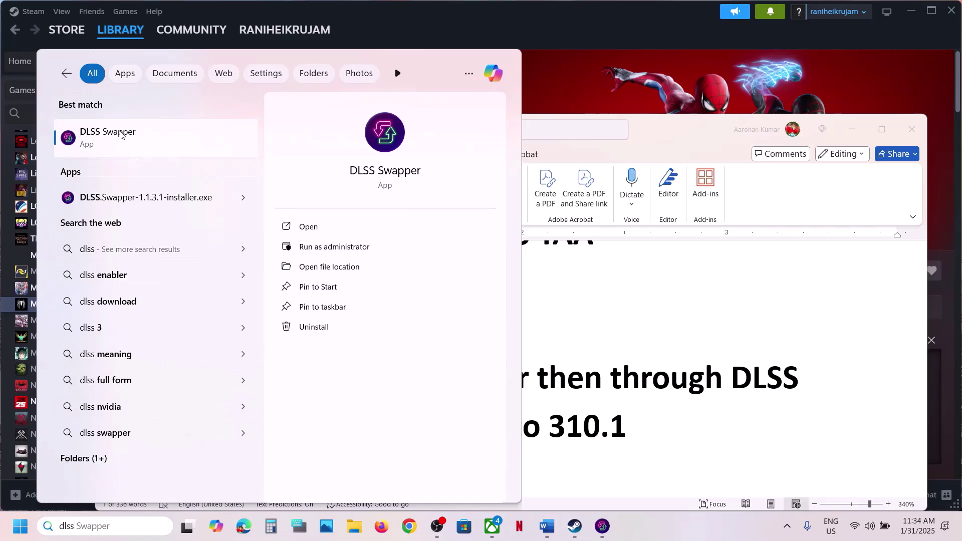
{"action": "left_click", "coordinate": [136, 133]}
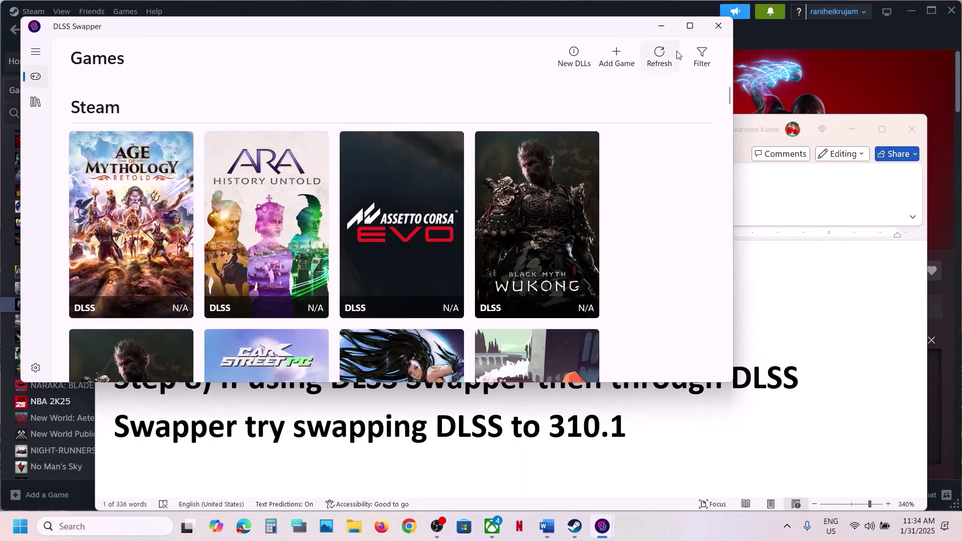
{"action": "left_click", "coordinate": [689, 26]}
- Open the details of Marvel's Spider-Man 2 from the Steam games in DLSS Swapper
{"action": "scroll", "coordinate": [564, 206], "scroll_direction": "down", "scroll_amount": 5}
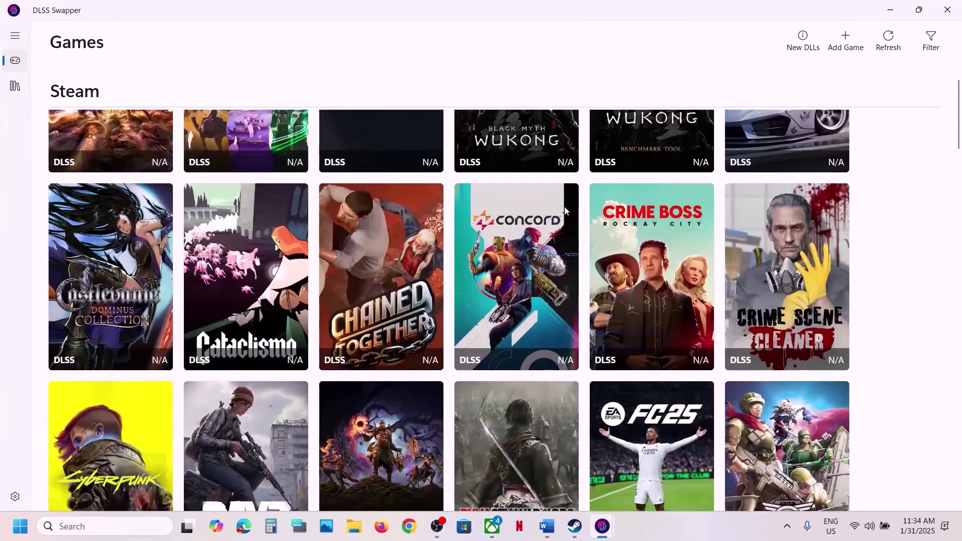
{"action": "scroll", "coordinate": [565, 210], "scroll_direction": "down", "scroll_amount": 10}
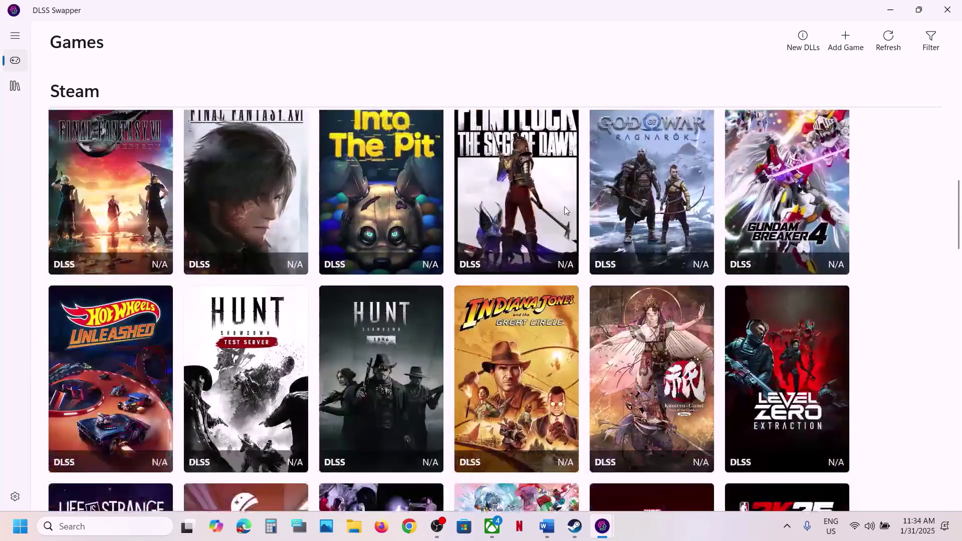
{"action": "scroll", "coordinate": [564, 206], "scroll_direction": "down", "scroll_amount": 4}
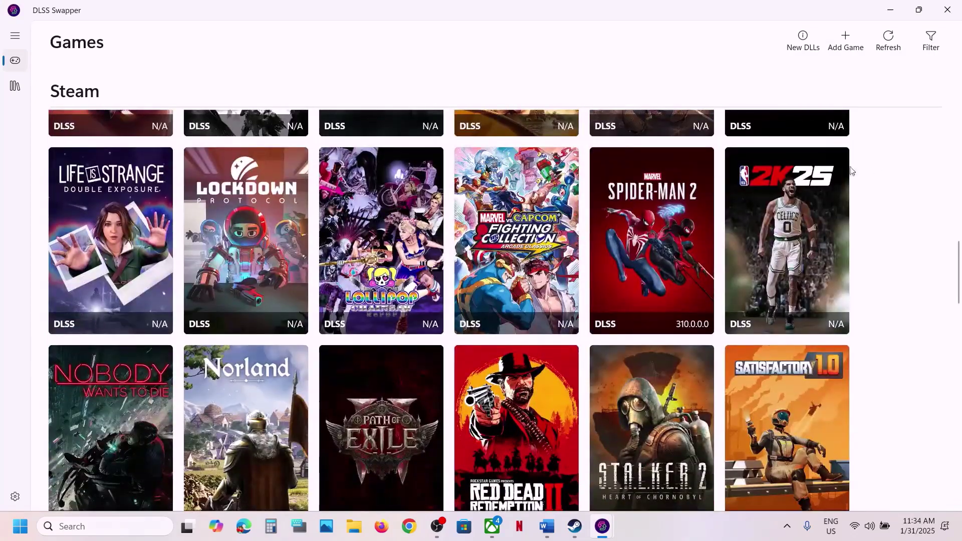
{"action": "left_click", "coordinate": [662, 247]}
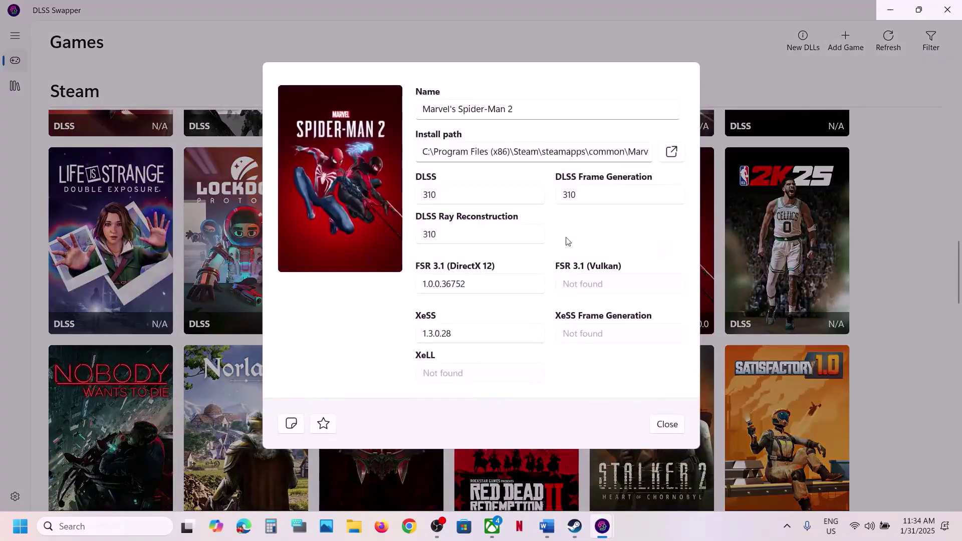
- Swap the DLSS version of Marvel's Spider-Man 2 to v310.1
{"action": "left_click", "coordinate": [476, 201]}
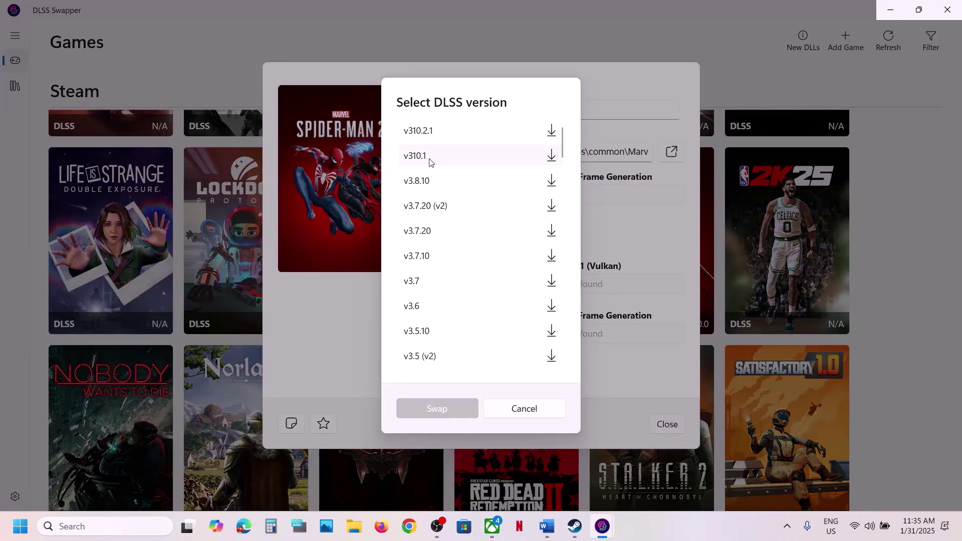
{"action": "left_click", "coordinate": [535, 162]}
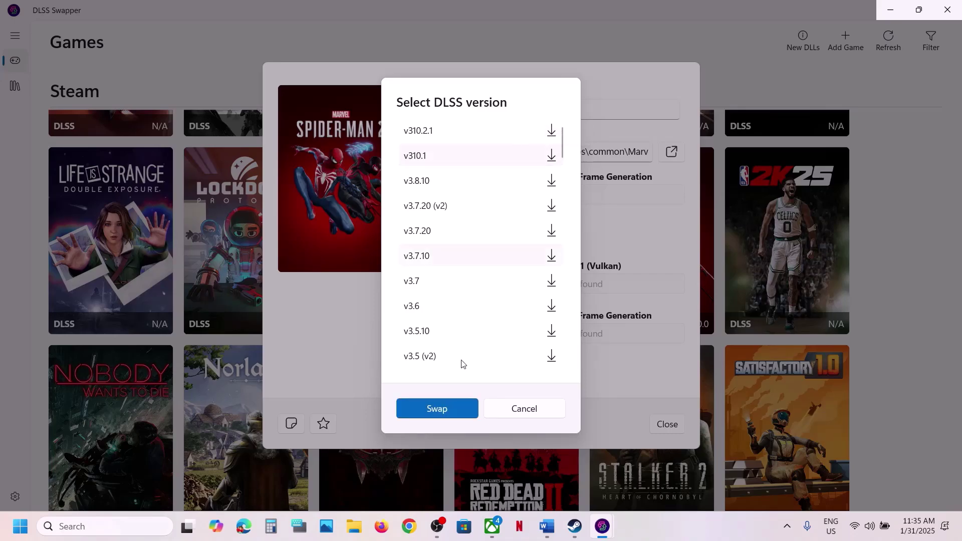
{"action": "left_click", "coordinate": [453, 409]}
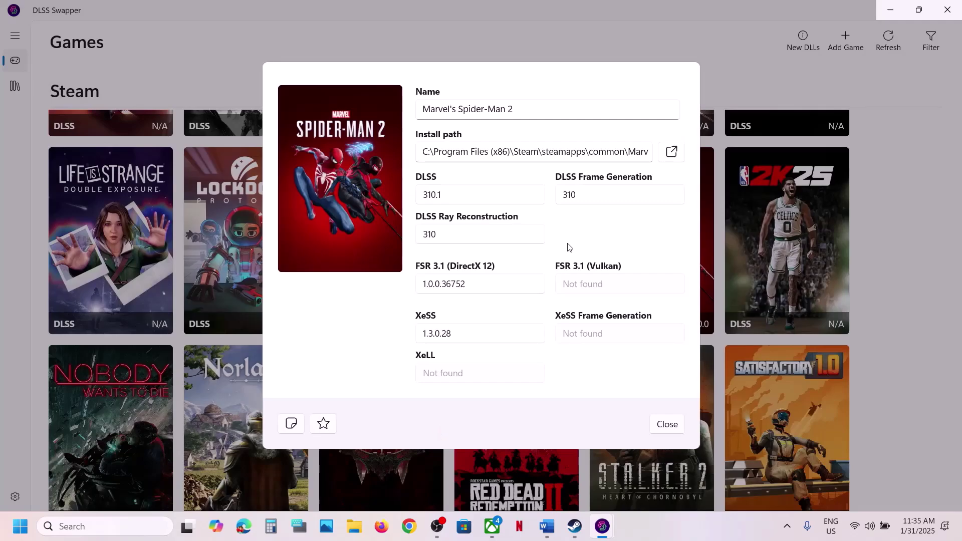
- Swap the DLSS Frame Generation version of Marvel's Spider-Man 2 to v310.1
{"action": "left_click", "coordinate": [597, 203]}
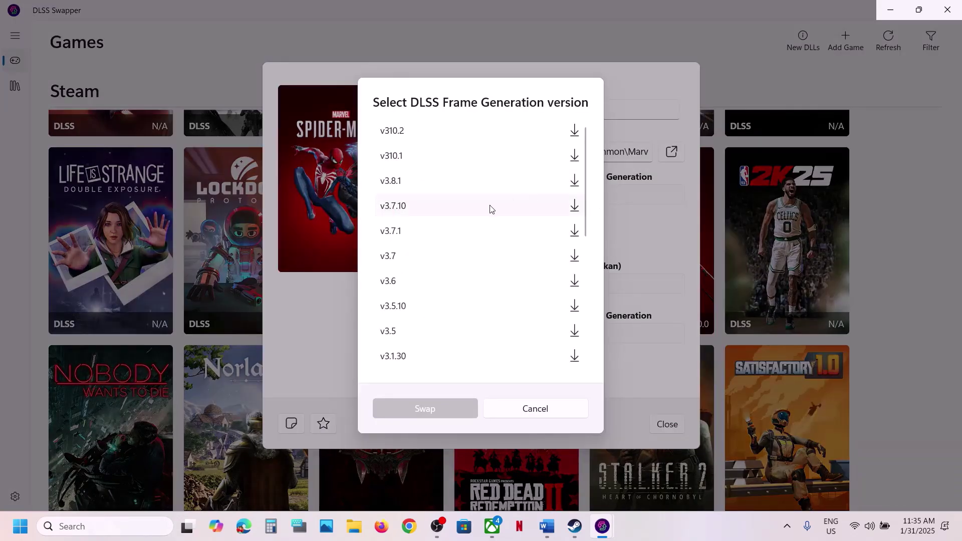
{"action": "left_click", "coordinate": [409, 158]}
{"action": "left_click", "coordinate": [431, 410]}
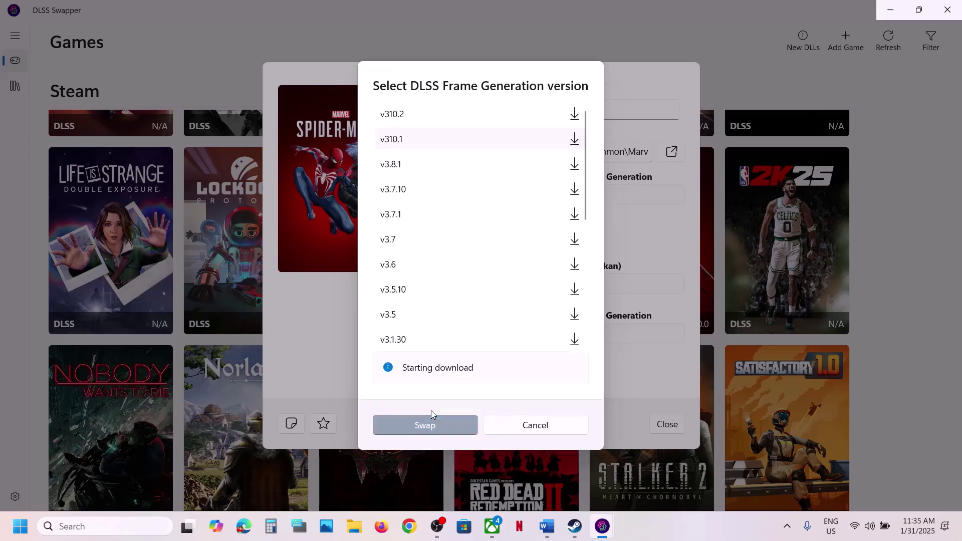
{"action": "left_click", "coordinate": [429, 426]}
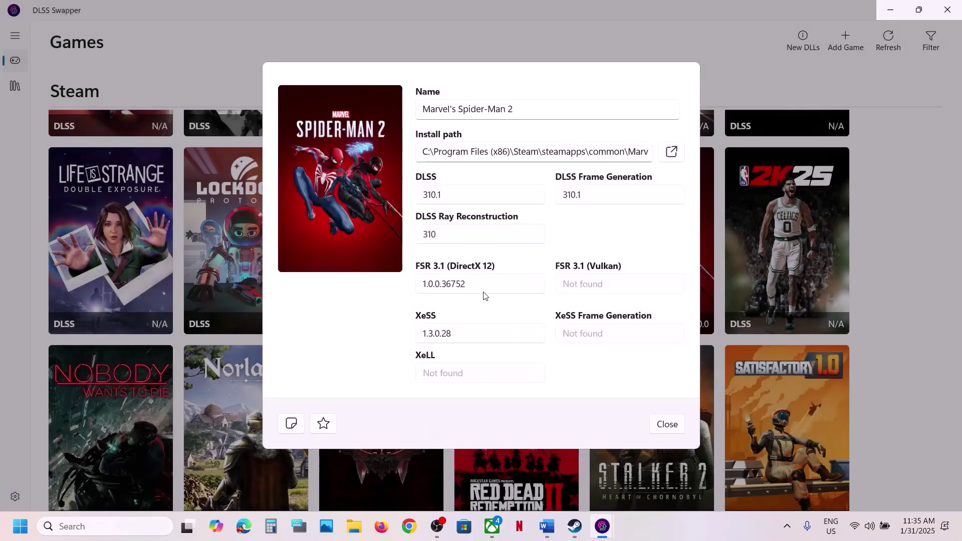
- Swap the DLSS Ray Reconstruction version of Marvel's Spider-Man 2 to v310.1
{"action": "left_click", "coordinate": [485, 235]}
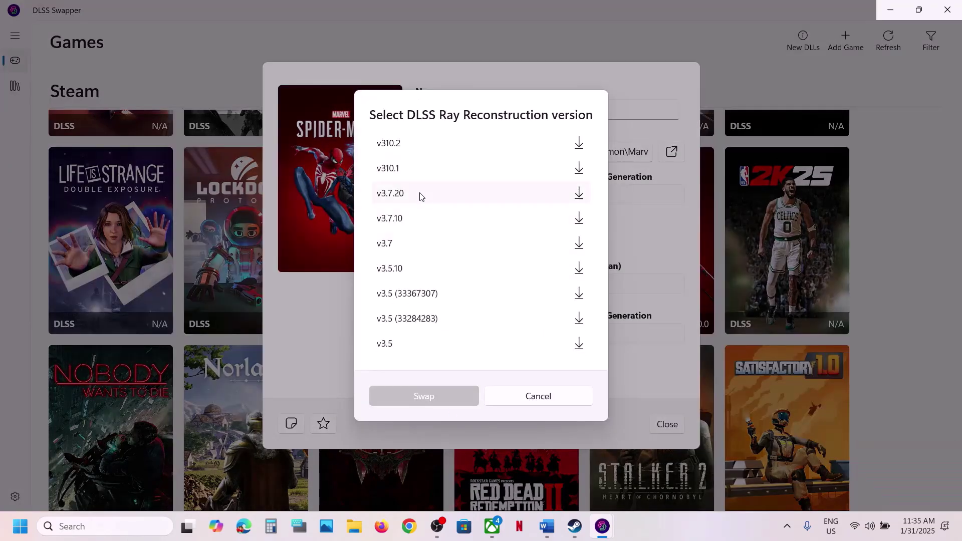
{"action": "left_click", "coordinate": [407, 171]}
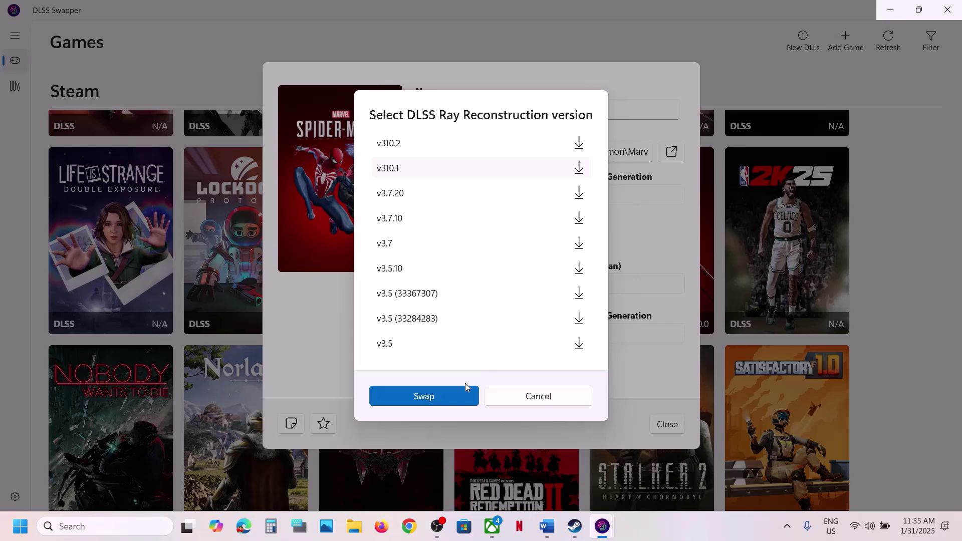
{"action": "left_click", "coordinate": [438, 398]}
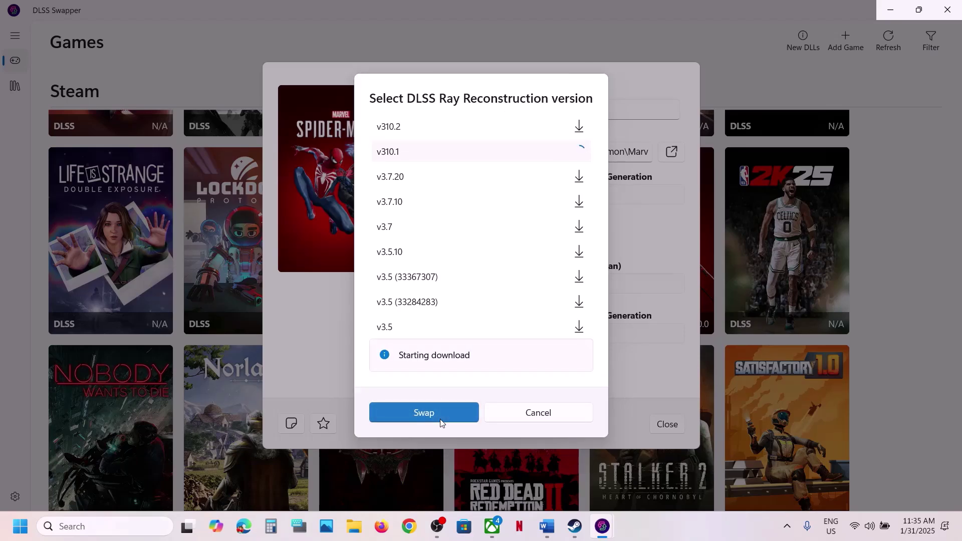
{"action": "left_click", "coordinate": [441, 421]}
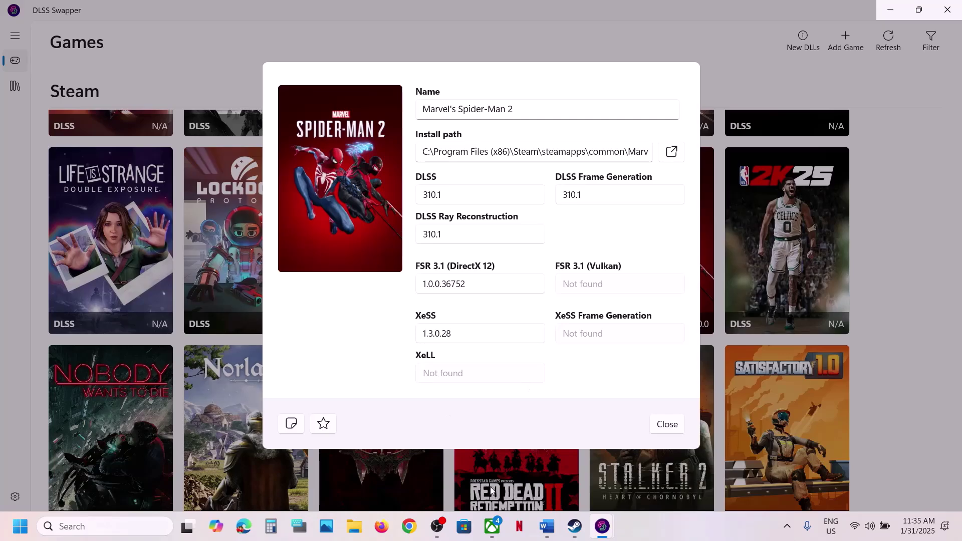
- Switch to the fix list in Word and review Step 8 on DLSS Swapper and Step 9 on a clean graphics driver installation
{"action": "left_click", "coordinate": [547, 527]}
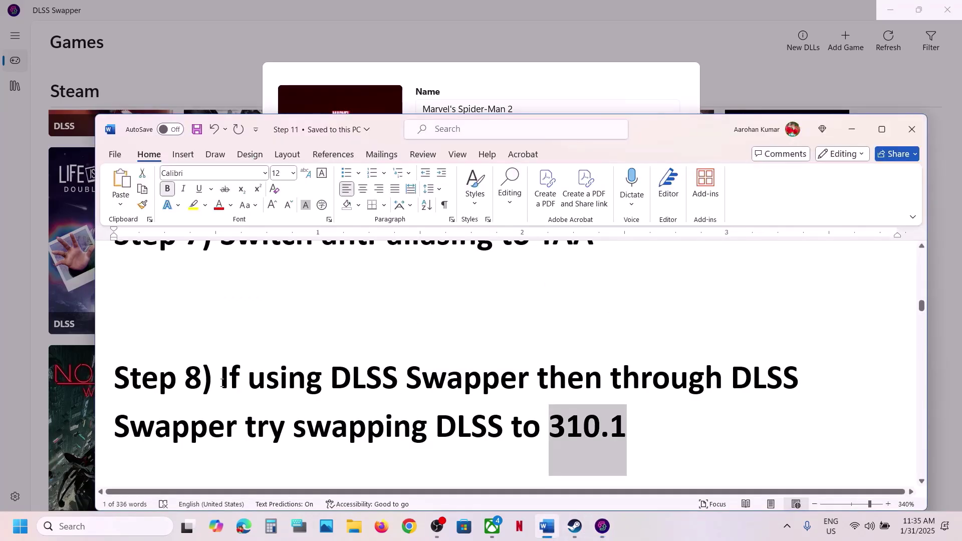
{"action": "left_click_drag", "start_coordinate": [222, 384], "coordinate": [653, 440]}
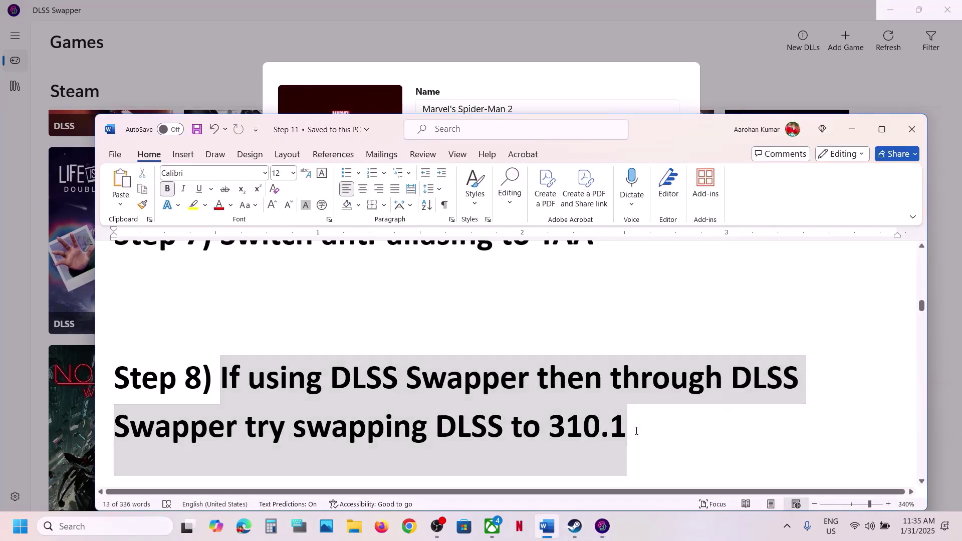
{"action": "left_click", "coordinate": [635, 429]}
{"action": "scroll", "coordinate": [636, 431], "scroll_direction": "down", "scroll_amount": 1}
{"action": "scroll", "coordinate": [637, 430], "scroll_direction": "down", "scroll_amount": 5}
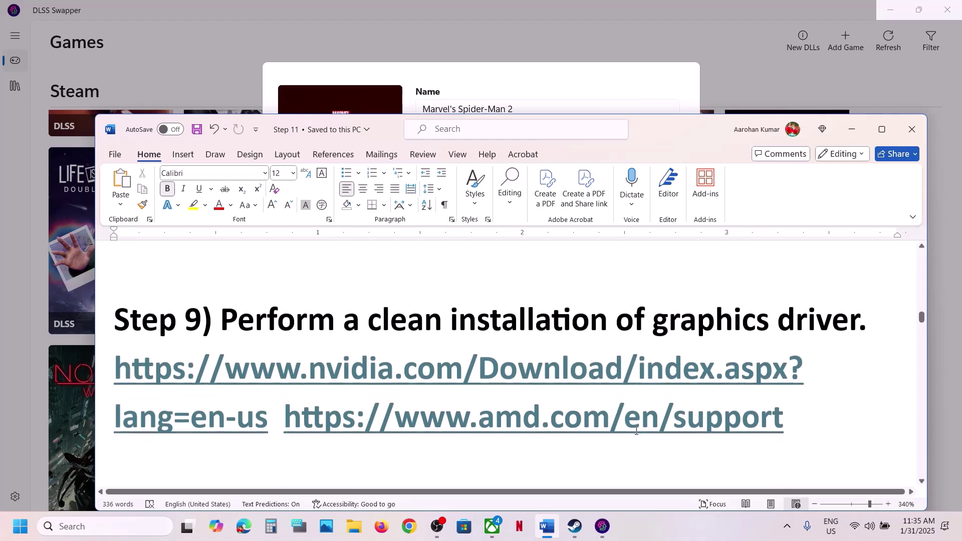
{"action": "left_click_drag", "start_coordinate": [237, 321], "coordinate": [872, 323]}
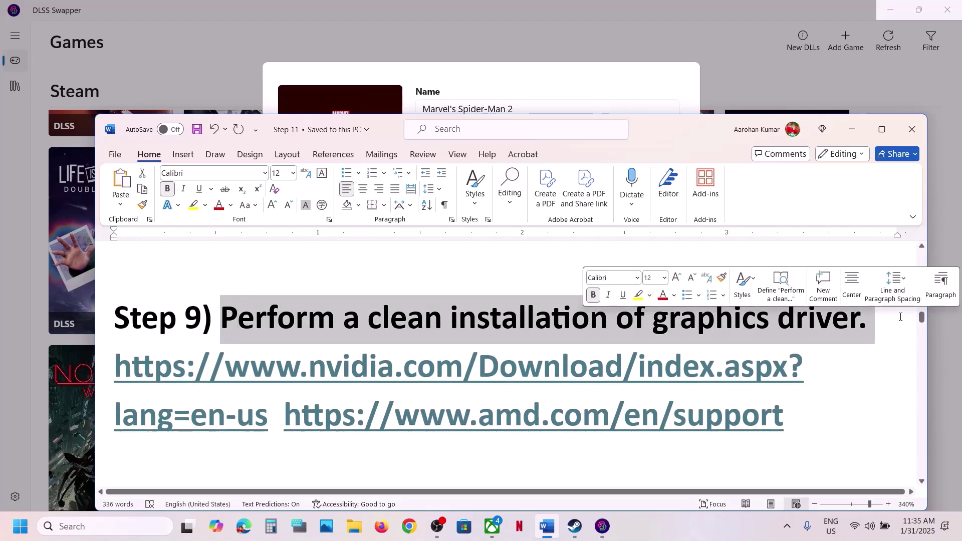
{"action": "double_click", "coordinate": [236, 374]}
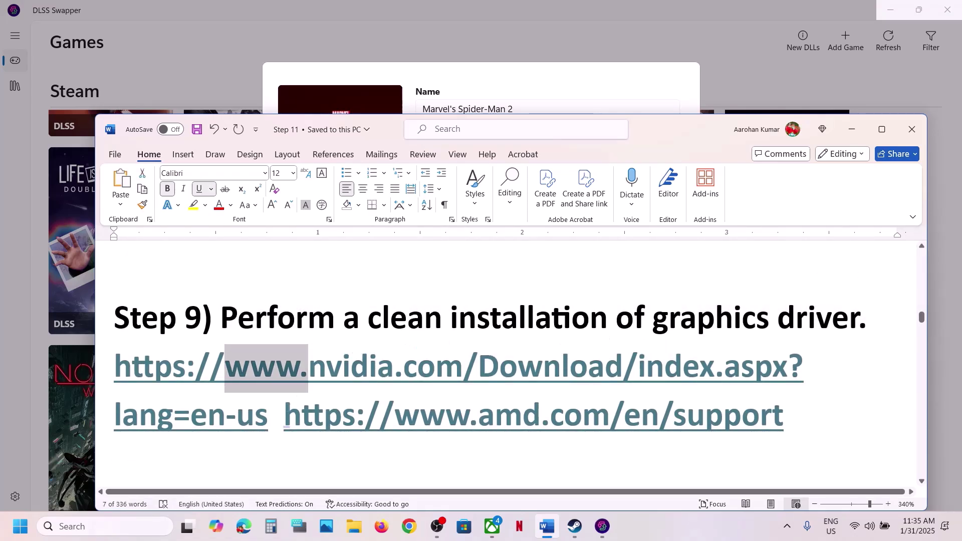
- Put the AMD support link of Step 9 on its own line and highlight the NVIDIA download link above it
{"action": "left_click", "coordinate": [284, 413]}
{"action": "key", "text": "Return"}
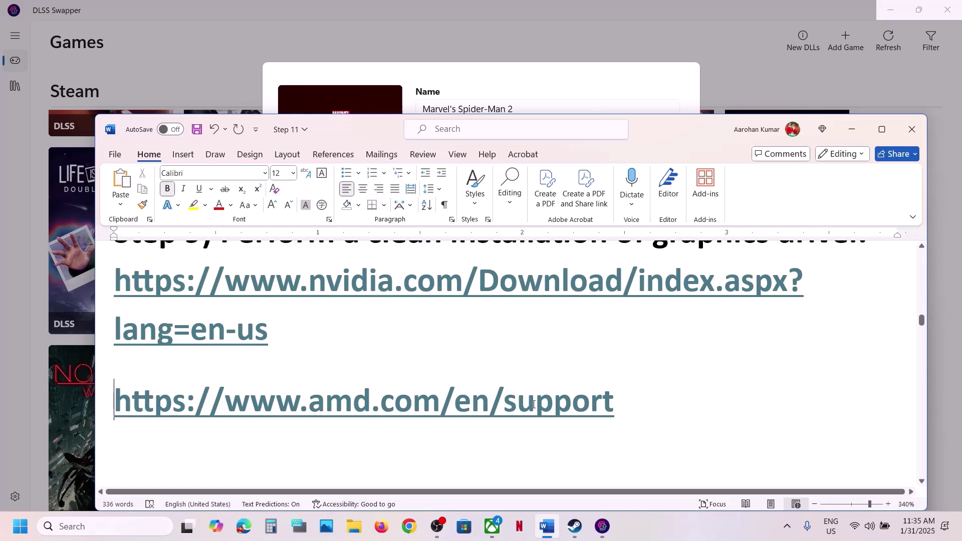
{"action": "left_click_drag", "start_coordinate": [621, 399], "coordinate": [116, 273]}
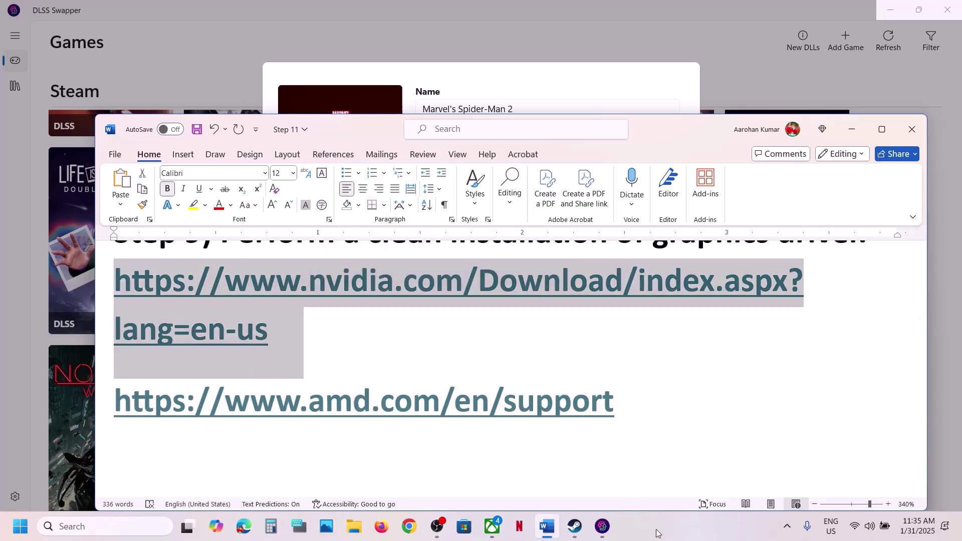
{"action": "left_click", "coordinate": [662, 534]}
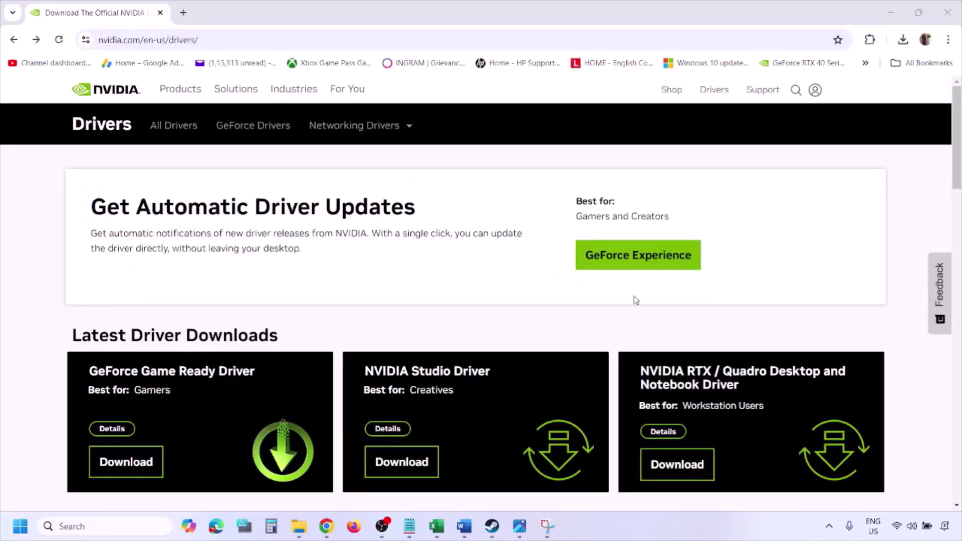
- Search the NVIDIA drivers page in Chrome for the GeForce RTX 3050 Laptop GPU driver with Windows 11 as operating system
{"action": "scroll", "coordinate": [225, 307], "scroll_direction": "down", "scroll_amount": 8}
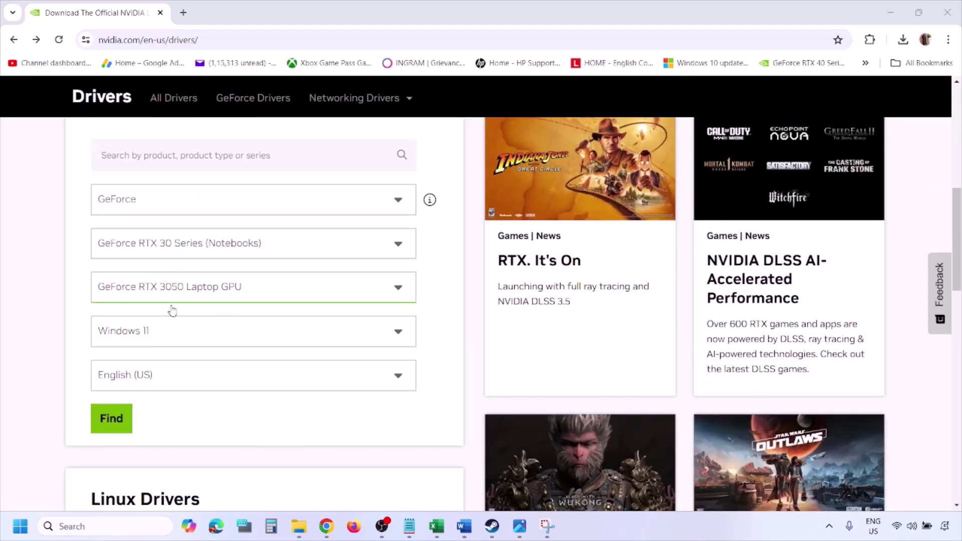
{"action": "left_click", "coordinate": [159, 335]}
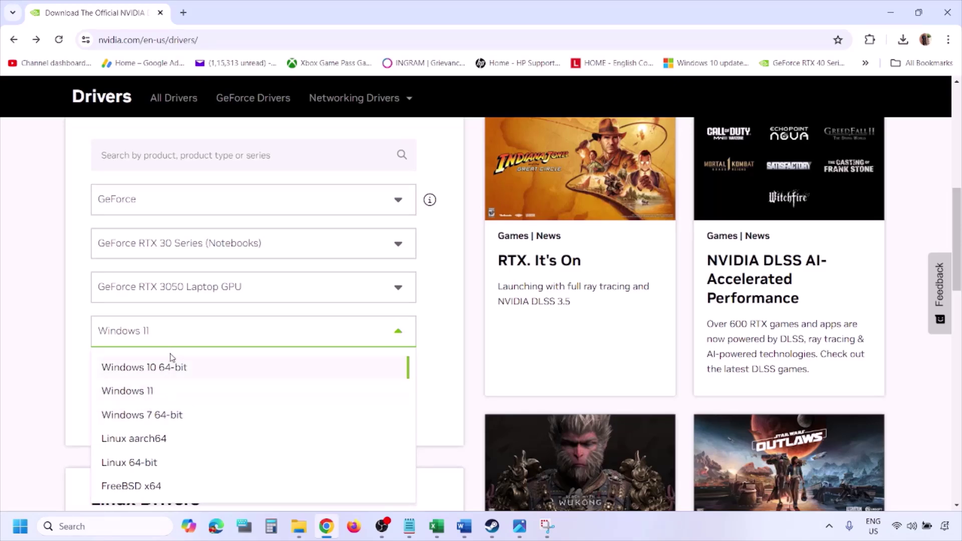
{"action": "left_click", "coordinate": [140, 390]}
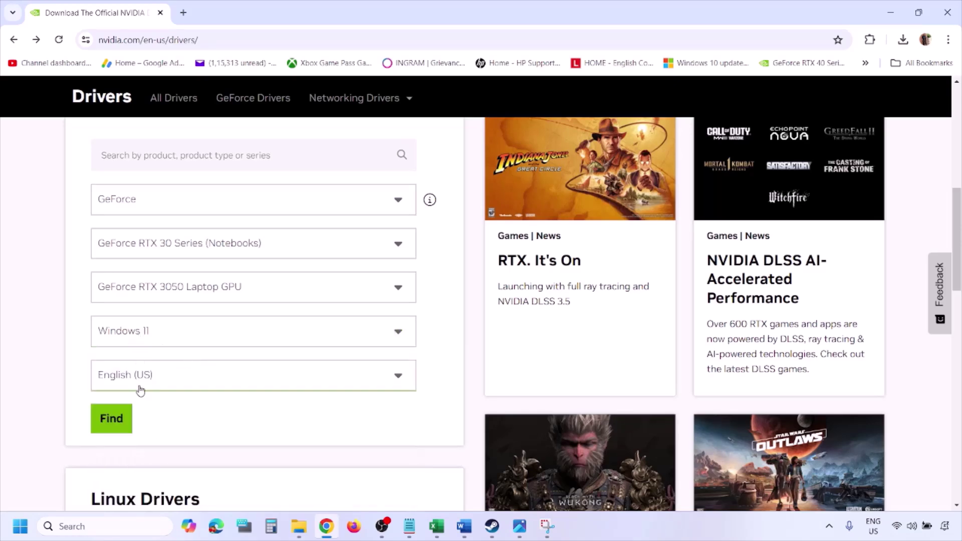
{"action": "left_click", "coordinate": [109, 419]}
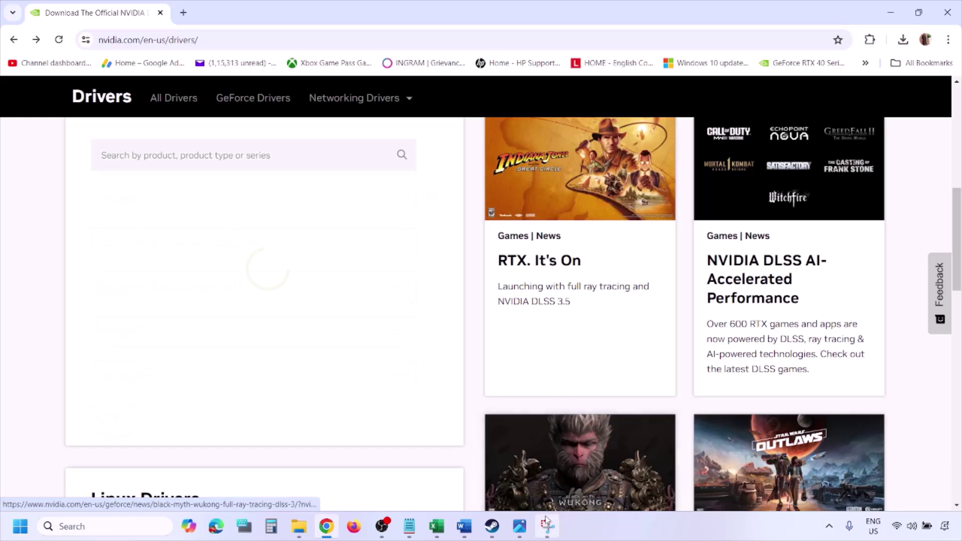
- Switch to Photos, go through the NVIDIA driver installation screenshots 1.png to 5.png, and open the Windows power options
{"action": "left_click", "coordinate": [519, 527]}
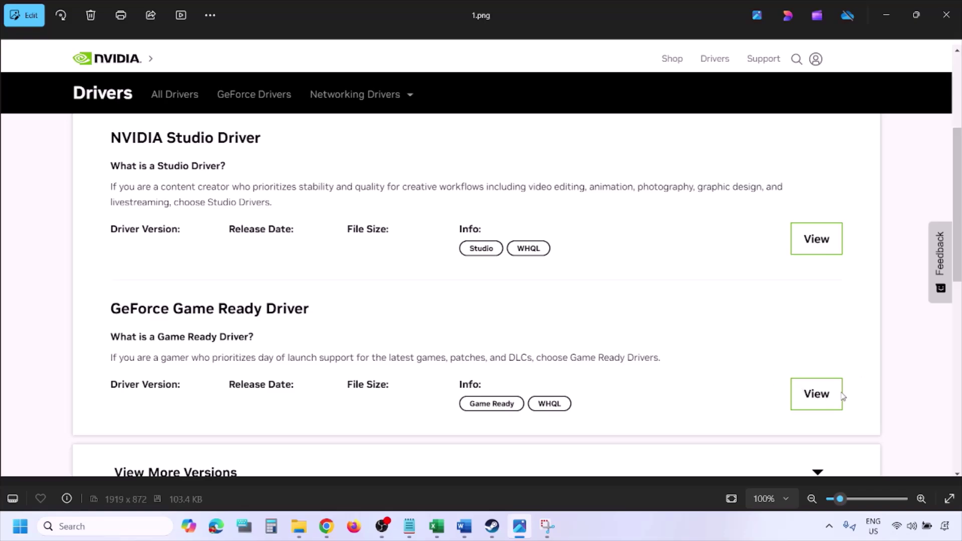
{"action": "key", "text": "Right"}
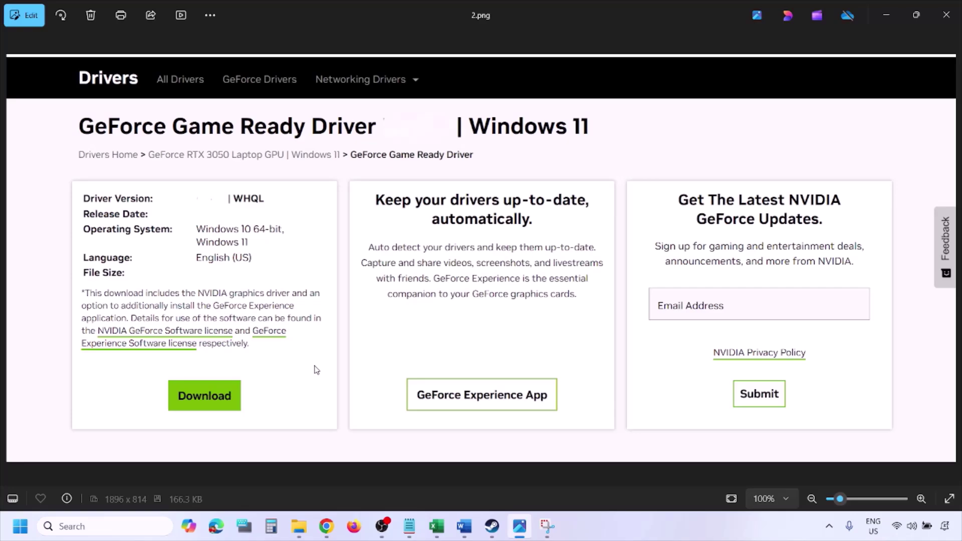
{"action": "key", "text": "Right"}
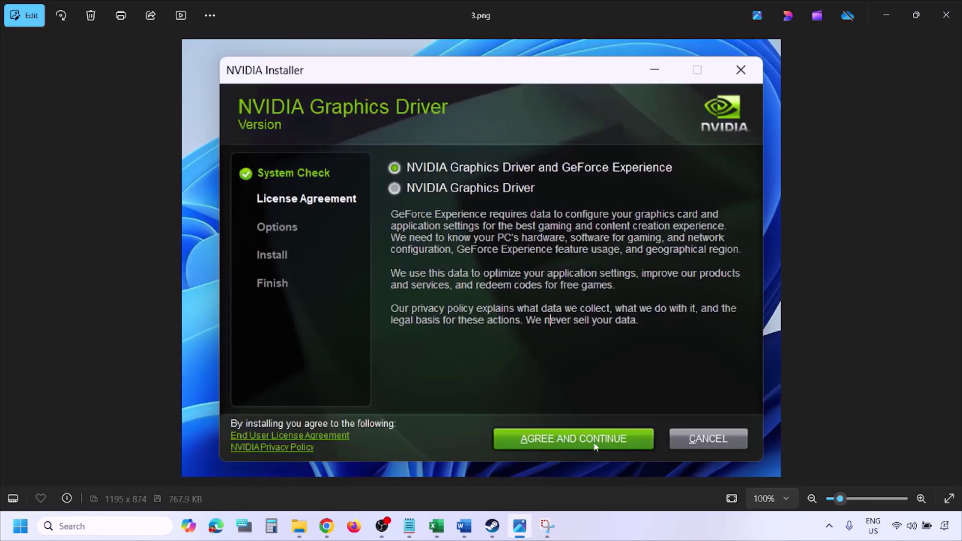
{"action": "key", "text": "Right"}
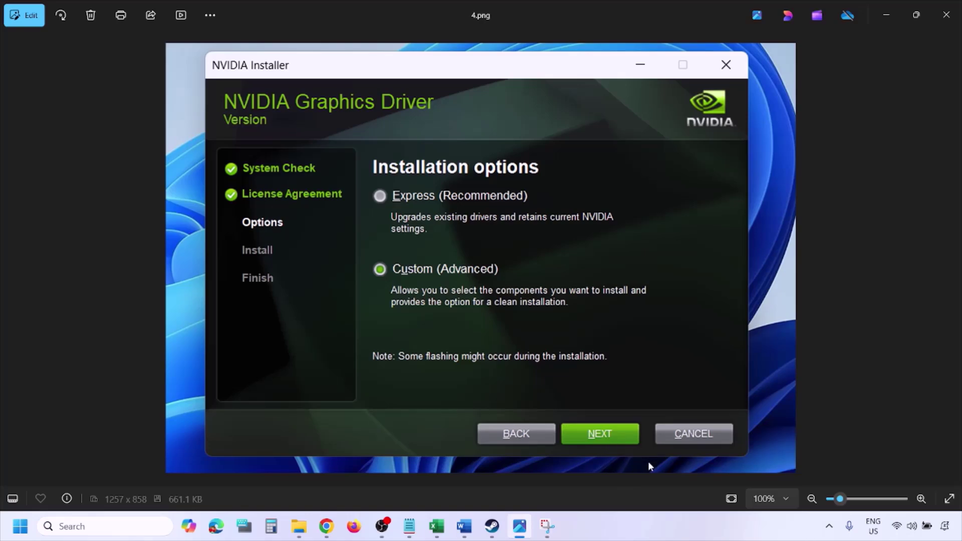
{"action": "key", "text": "Right"}
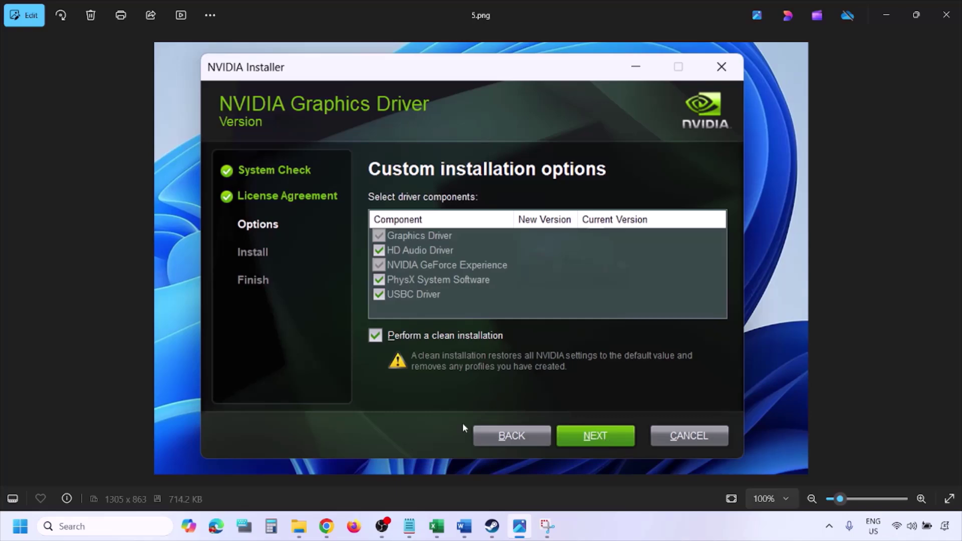
{"action": "left_click", "coordinate": [20, 526]}
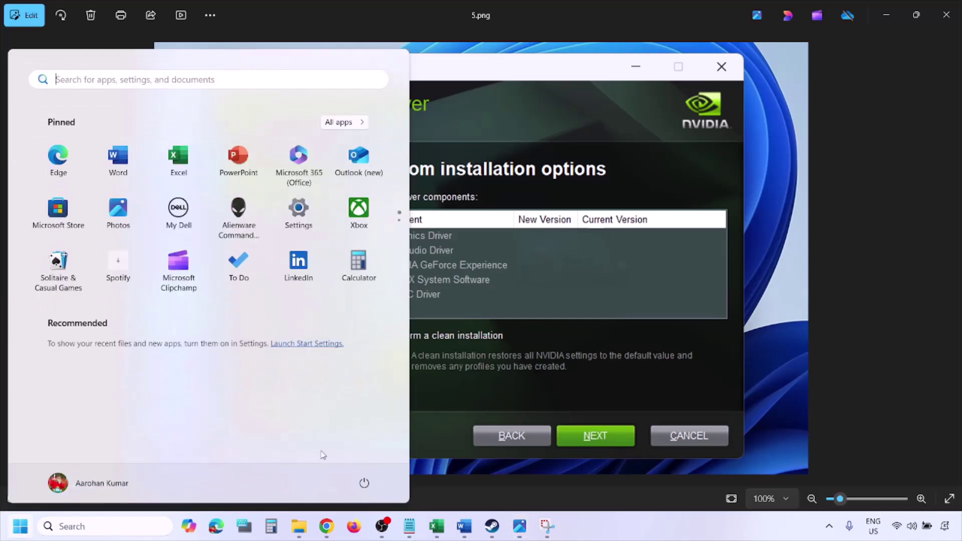
{"action": "left_click", "coordinate": [369, 488]}
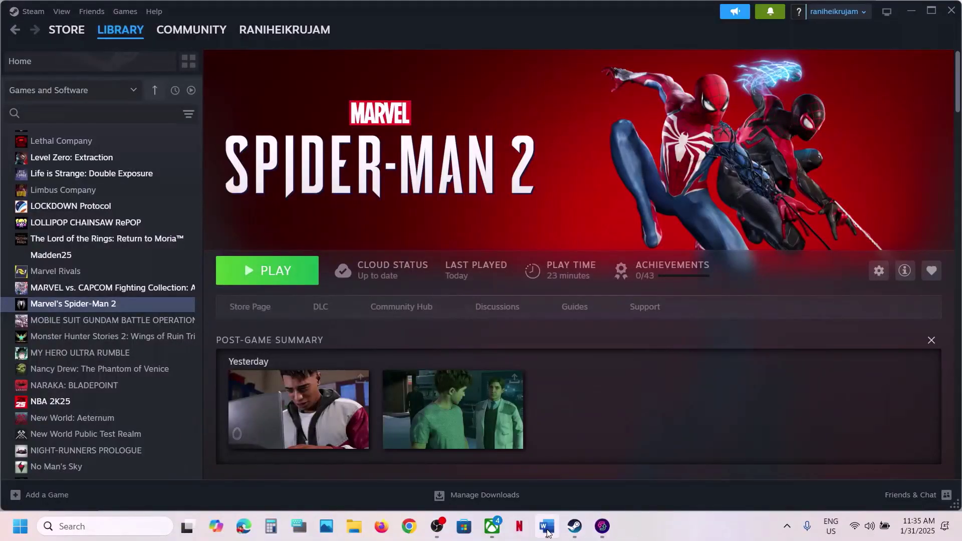
- Return to the fix list in Word and review the AMD support link and Step 10 on running the game on the dedicated graphics card
{"action": "left_click", "coordinate": [547, 526]}
{"action": "left_click", "coordinate": [236, 329]}
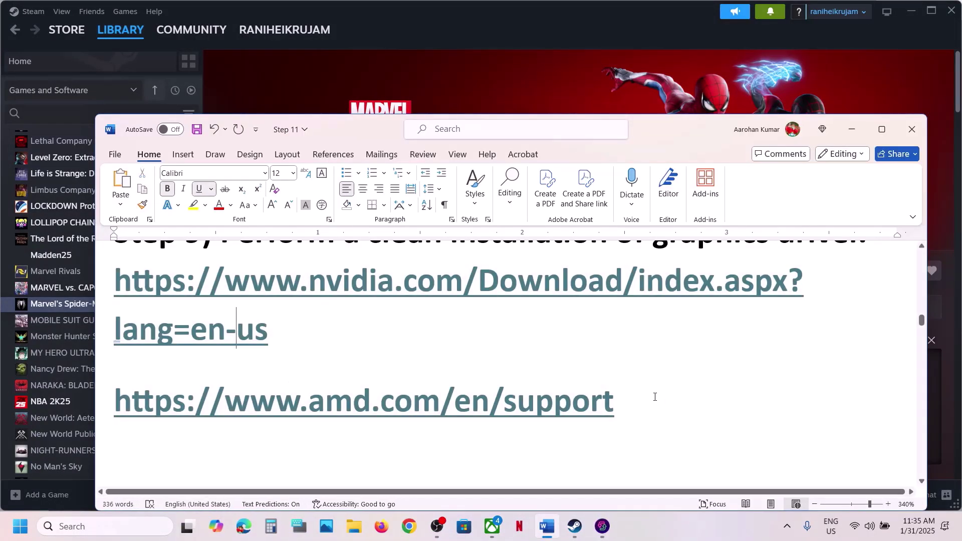
{"action": "left_click_drag", "start_coordinate": [650, 397], "coordinate": [117, 397]}
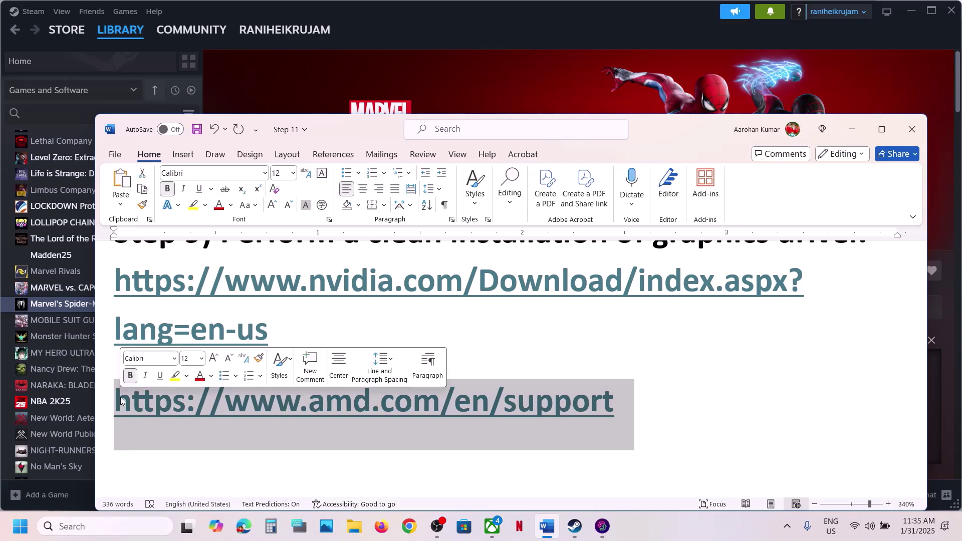
{"action": "scroll", "coordinate": [335, 390], "scroll_direction": "down", "scroll_amount": 1}
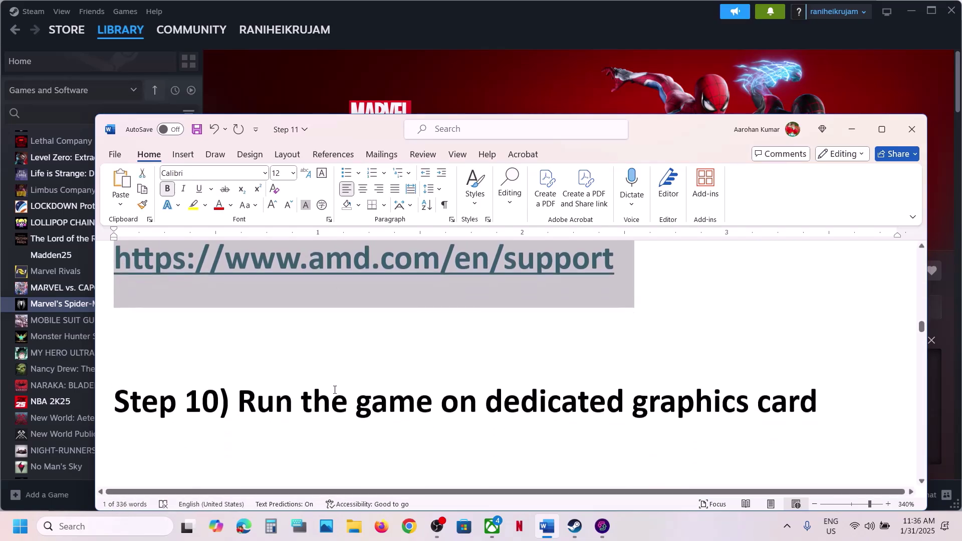
{"action": "double_click", "coordinate": [684, 405]}
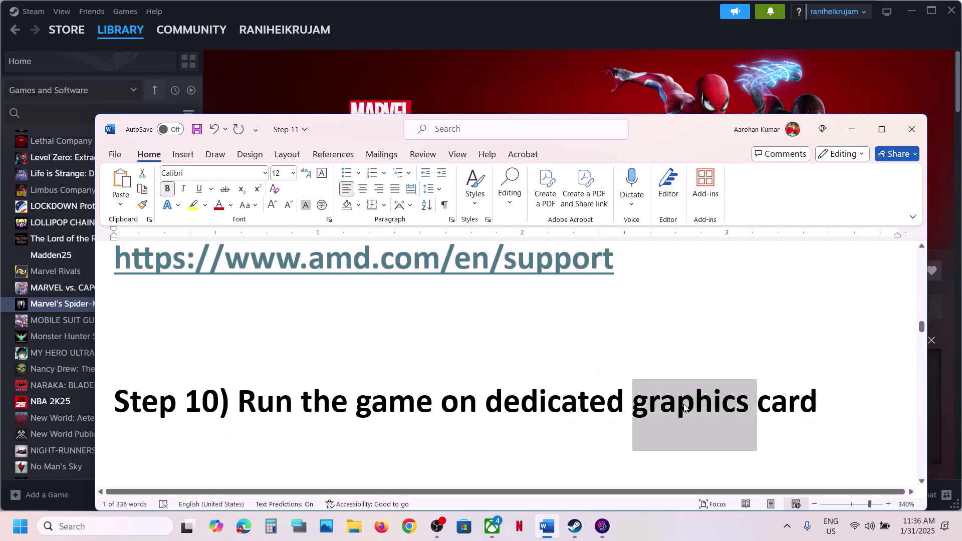
- Open the Windows Graphics settings by searching for "graphics"
{"action": "left_click", "coordinate": [119, 540]}
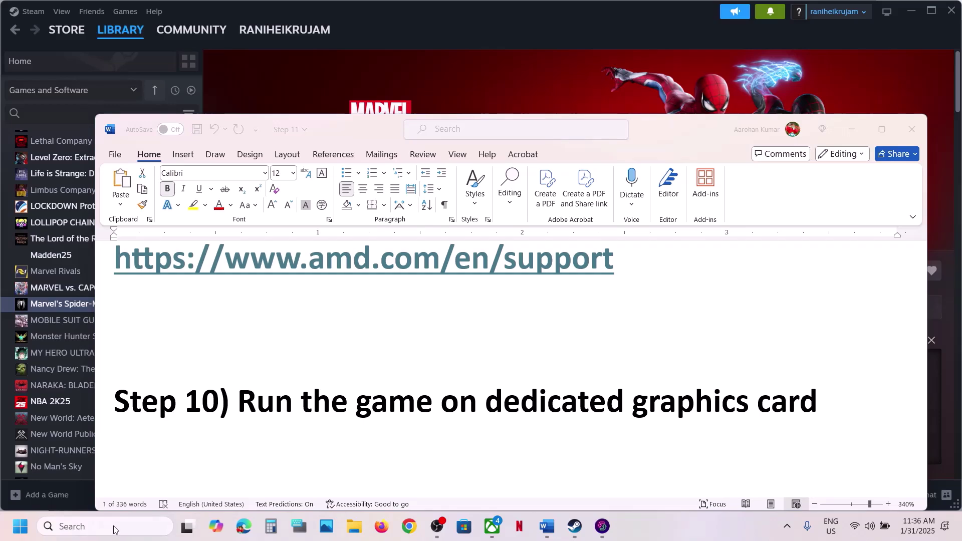
{"action": "type", "text": "graphics"}
{"action": "left_click", "coordinate": [123, 135]}
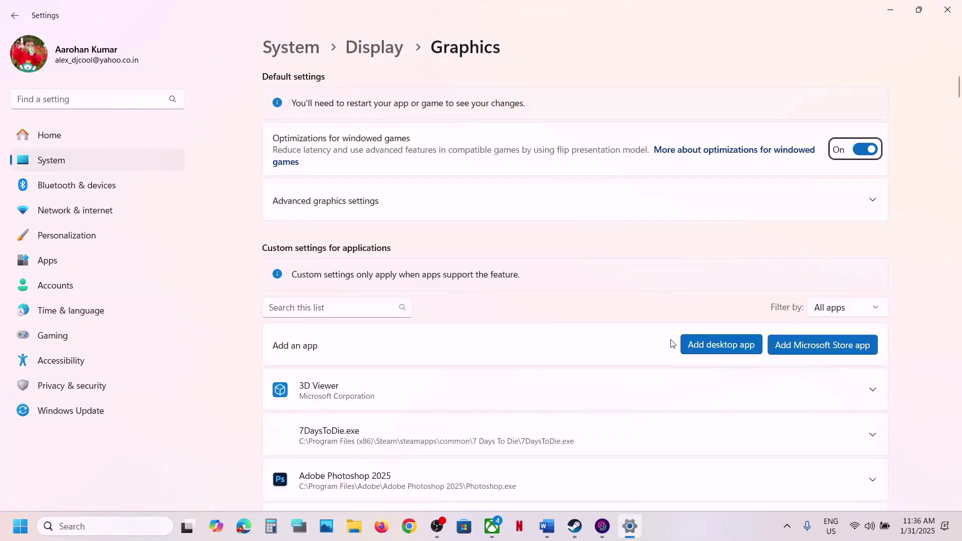
- Add the Spider-Man2 application from the steamapps\common\Marvel's Spider-Man 2 folder as a desktop app to the custom graphics settings
{"action": "left_click", "coordinate": [726, 353]}
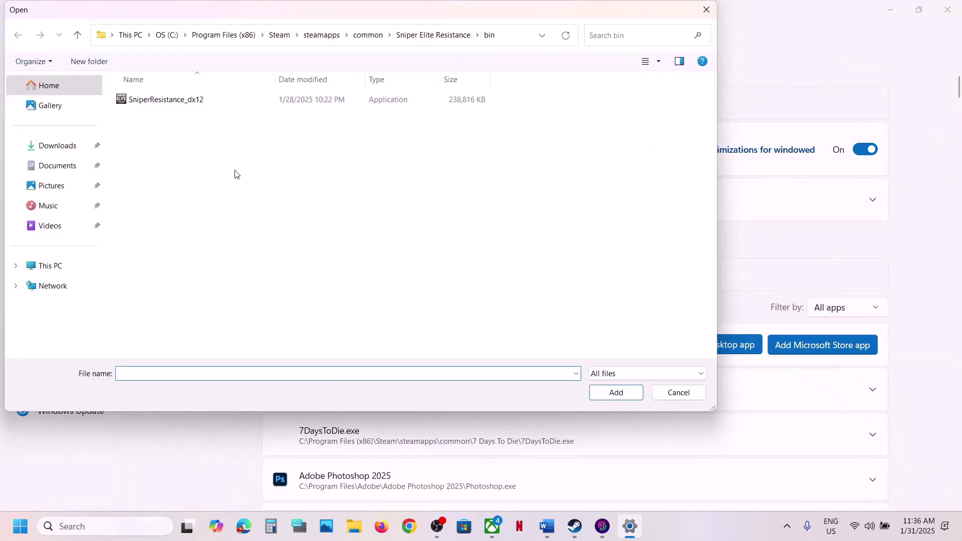
{"action": "left_click", "coordinate": [362, 35]}
{"action": "left_click", "coordinate": [425, 44]}
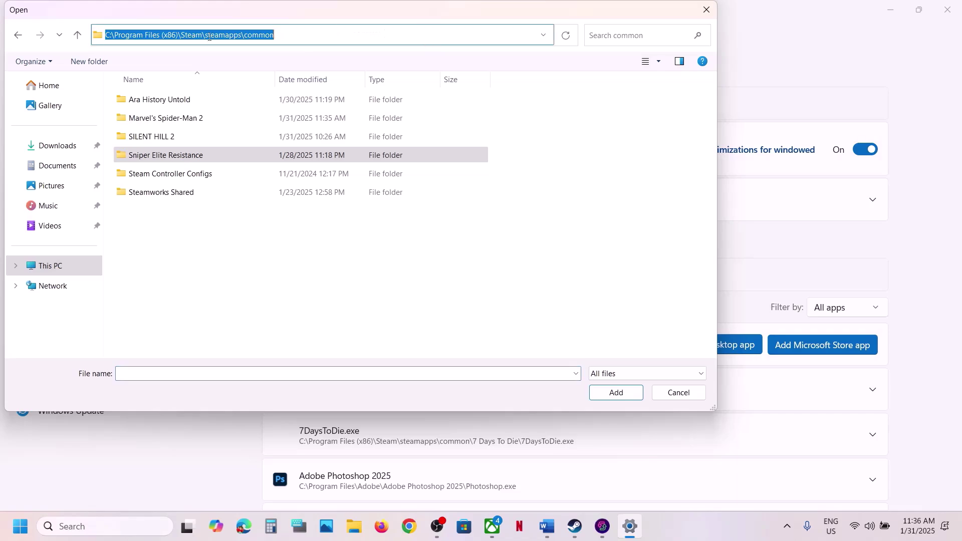
{"action": "double_click", "coordinate": [164, 124]}
{"action": "left_click", "coordinate": [172, 197]}
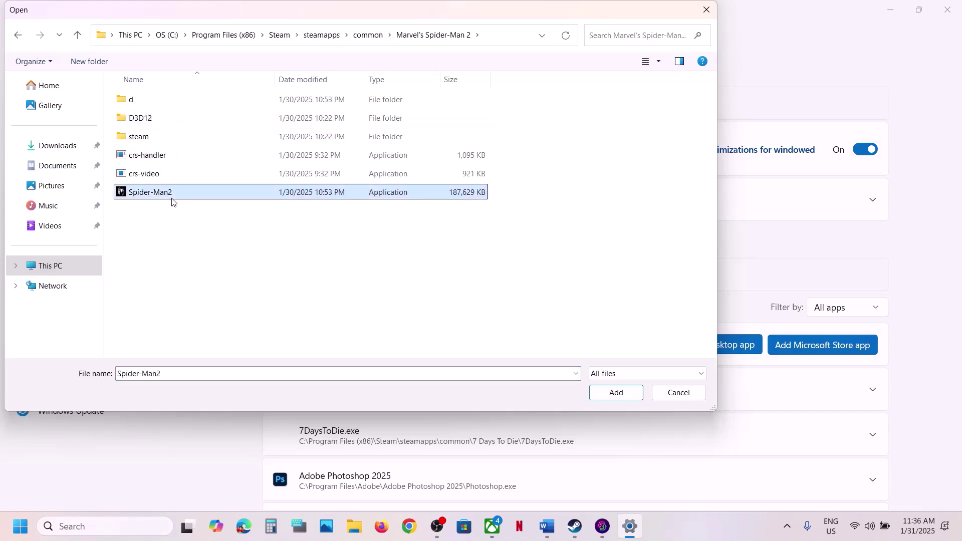
{"action": "left_click", "coordinate": [614, 395]}
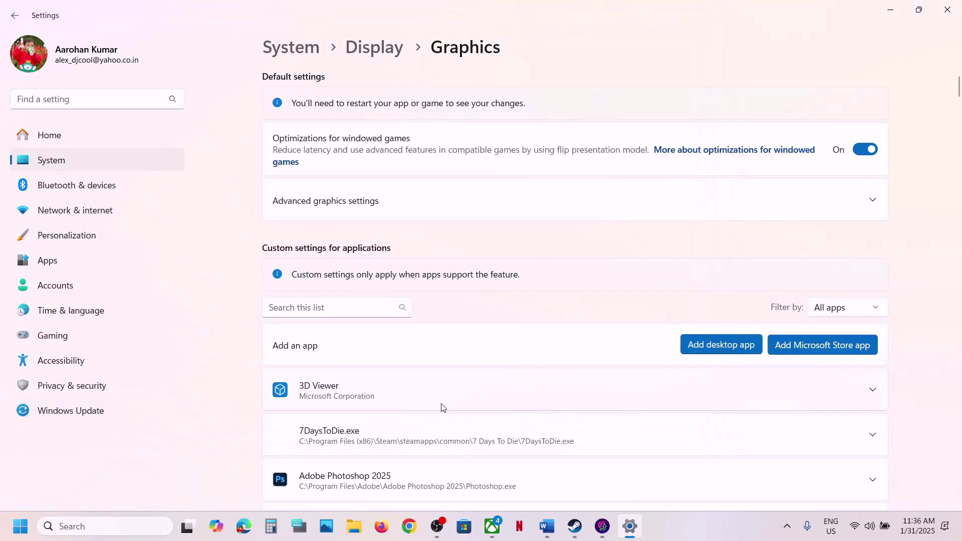
- Set the GPU preference of Marvel's Spider-Man 2 to High Performance (NVIDIA GeForce RTX 3050 Laptop GPU) and close Settings
{"action": "scroll", "coordinate": [441, 408], "scroll_direction": "down", "scroll_amount": 2}
{"action": "scroll", "coordinate": [441, 408], "scroll_direction": "down", "scroll_amount": 20}
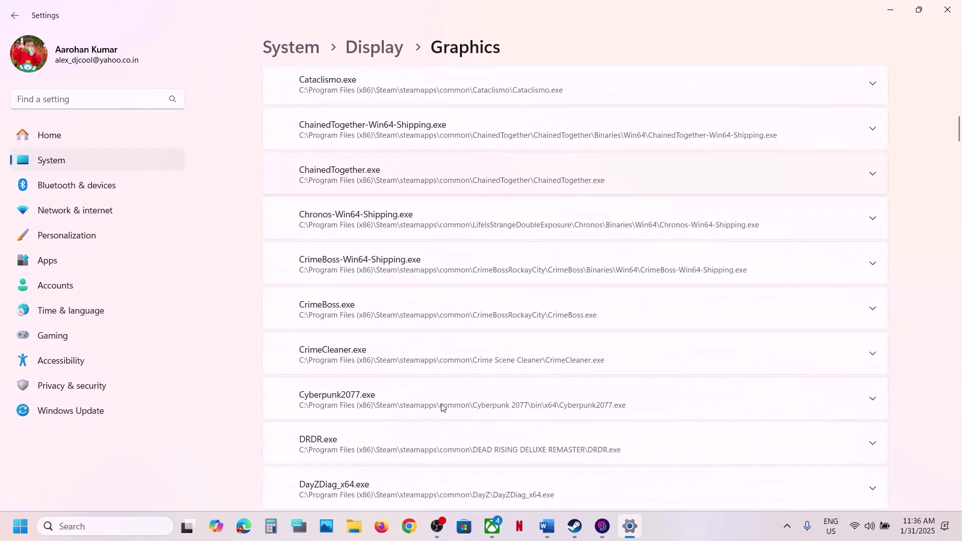
{"action": "scroll", "coordinate": [441, 408], "scroll_direction": "down", "scroll_amount": 20}
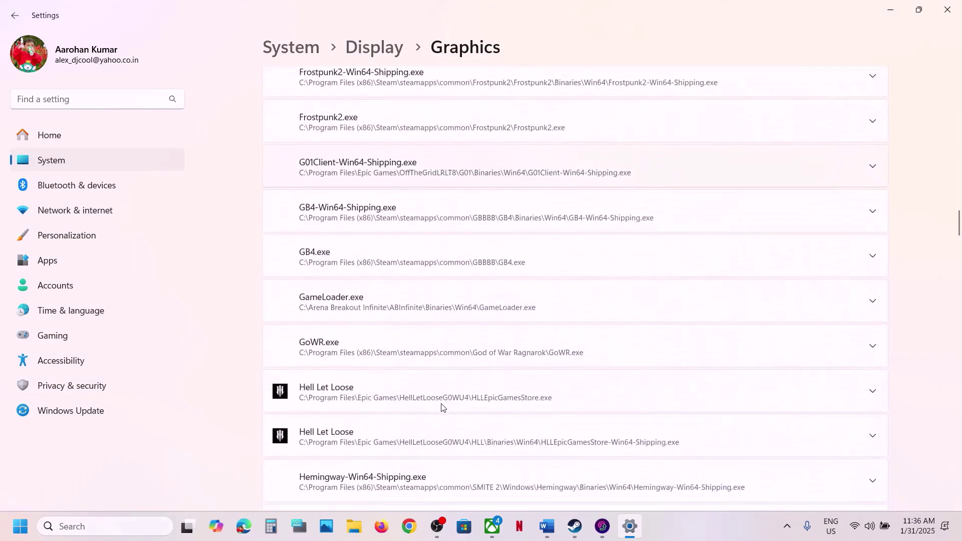
{"action": "scroll", "coordinate": [441, 408], "scroll_direction": "down", "scroll_amount": 15}
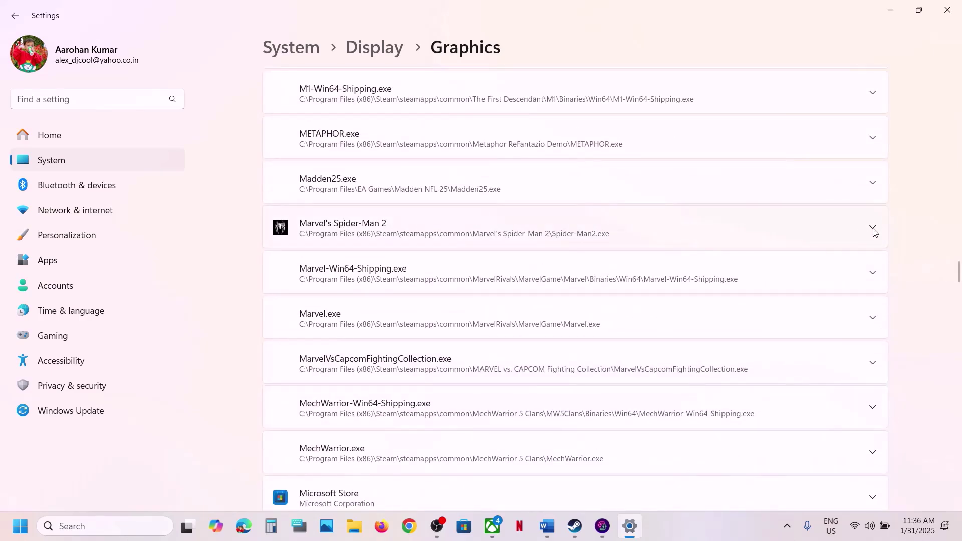
{"action": "left_click", "coordinate": [873, 228]}
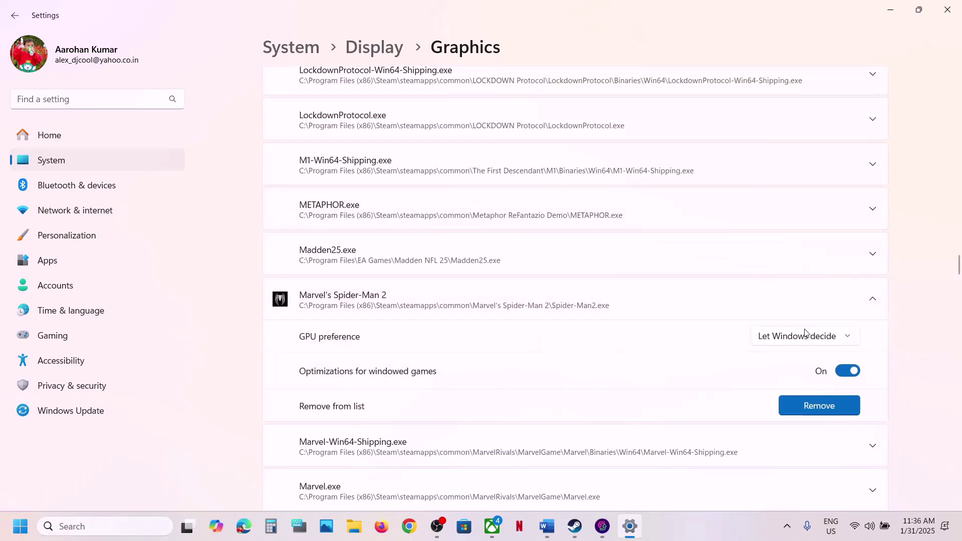
{"action": "left_click", "coordinate": [800, 340]}
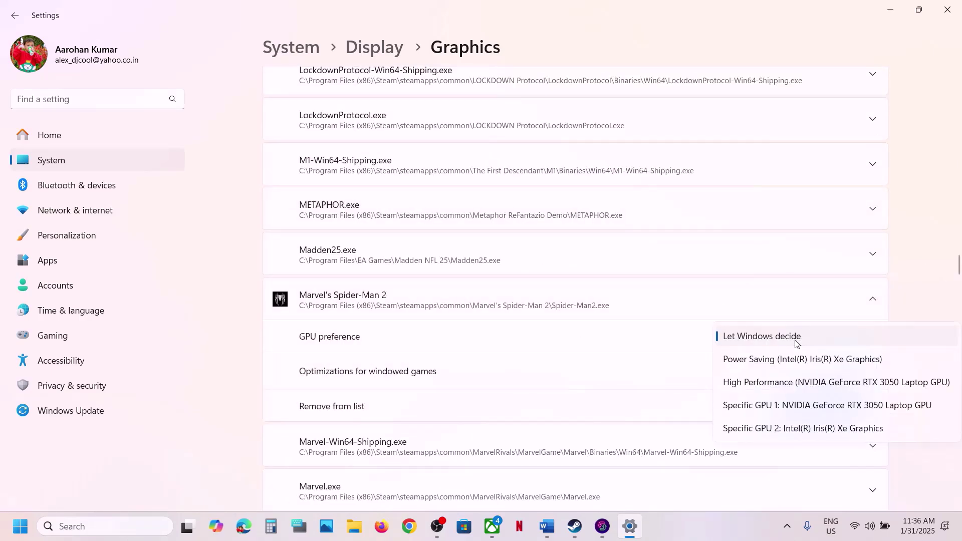
{"action": "left_click", "coordinate": [782, 384]}
{"action": "left_click", "coordinate": [948, 9]}
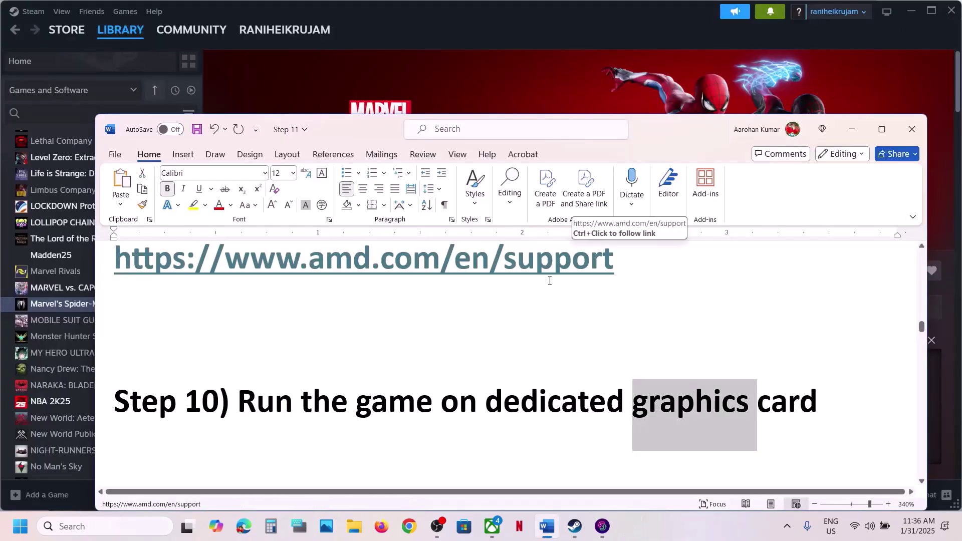
- Review Step 11 of the Word fix list on rolling back the NVIDIA graphics driver, highlighting version 566.36
{"action": "scroll", "coordinate": [399, 401], "scroll_direction": "down", "scroll_amount": 5}
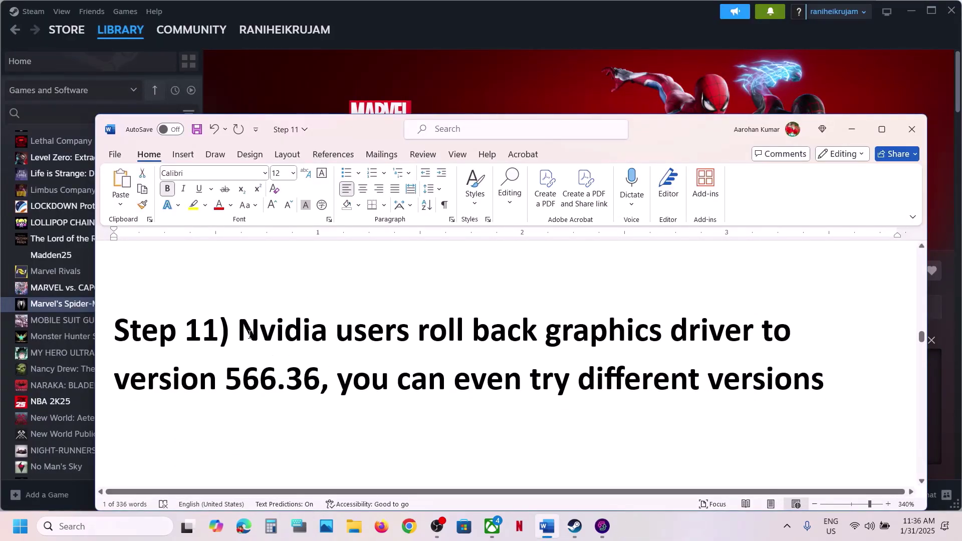
{"action": "left_click_drag", "start_coordinate": [356, 330], "coordinate": [317, 377]}
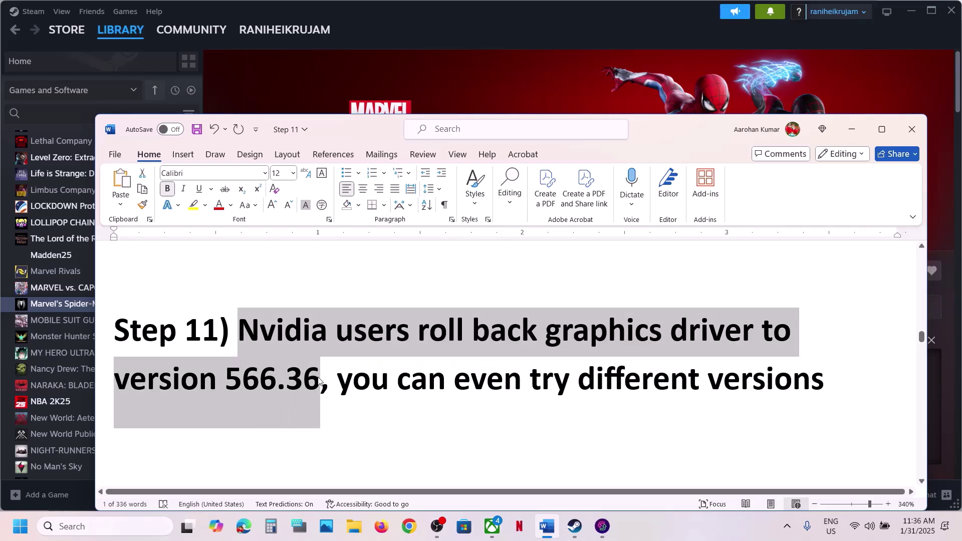
{"action": "left_click", "coordinate": [319, 378]}
{"action": "double_click", "coordinate": [304, 372]}
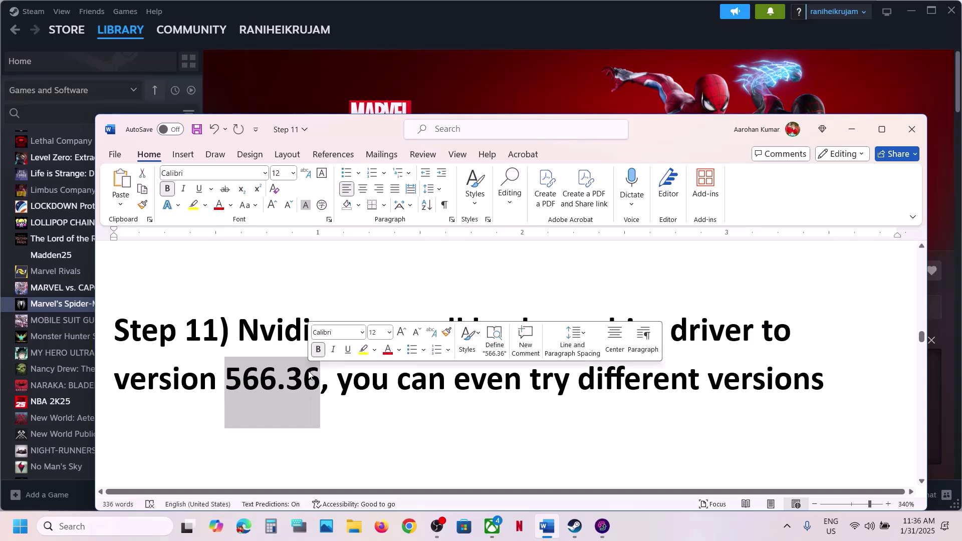
- Copy the NVIDIA driver download link from Step 9 and open it in Chrome
{"action": "scroll", "coordinate": [305, 372], "scroll_direction": "up", "scroll_amount": 15}
{"action": "scroll", "coordinate": [309, 371], "scroll_direction": "down", "scroll_amount": 3}
{"action": "scroll", "coordinate": [309, 371], "scroll_direction": "down", "scroll_amount": 6}
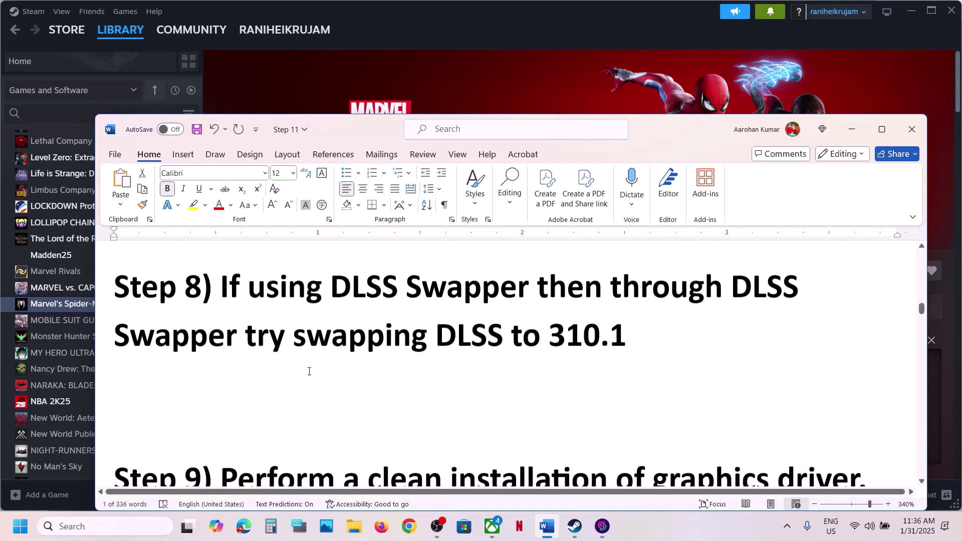
{"action": "triple_click", "coordinate": [183, 313]}
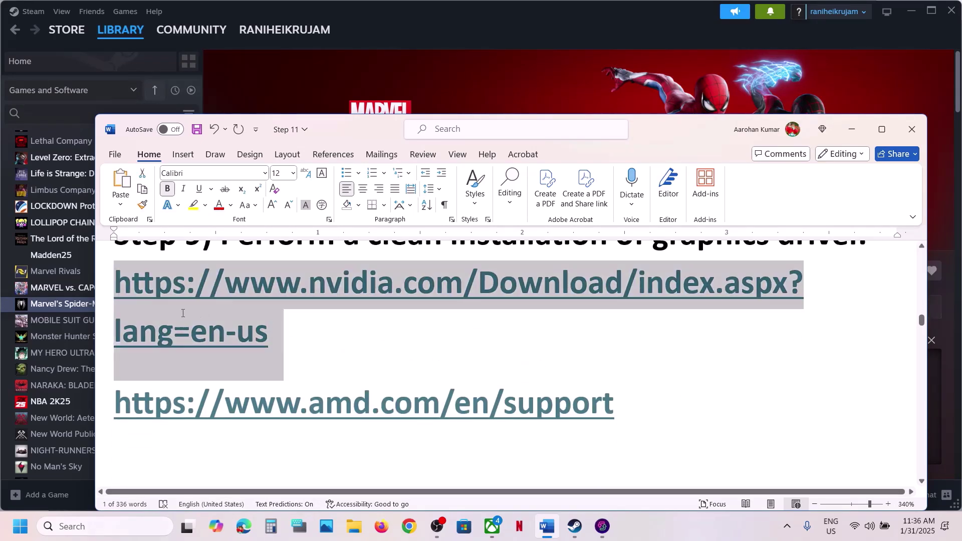
{"action": "key", "text": "ctrl+c"}
{"action": "key", "text": "alt+Tab"}
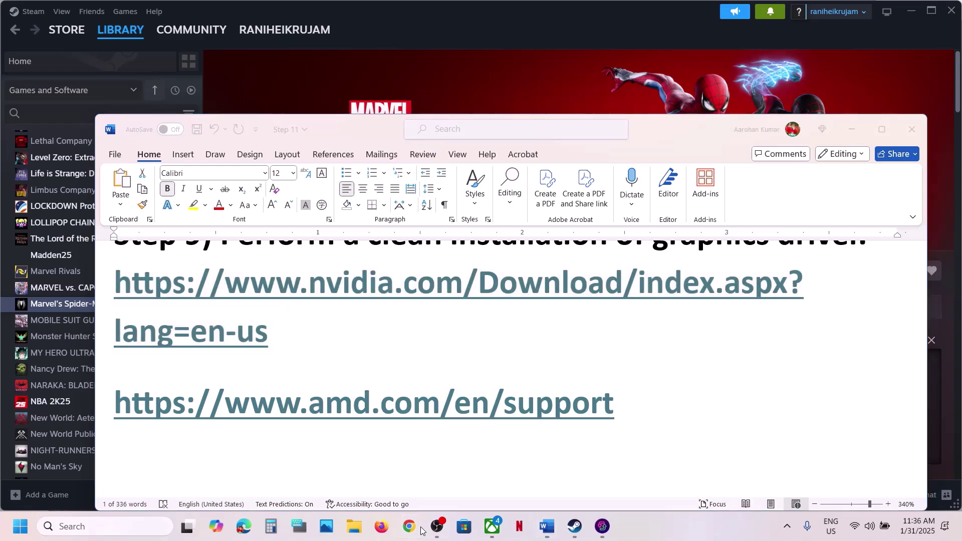
{"action": "key", "text": "ctrl+v"}
{"action": "key", "text": "Return"}
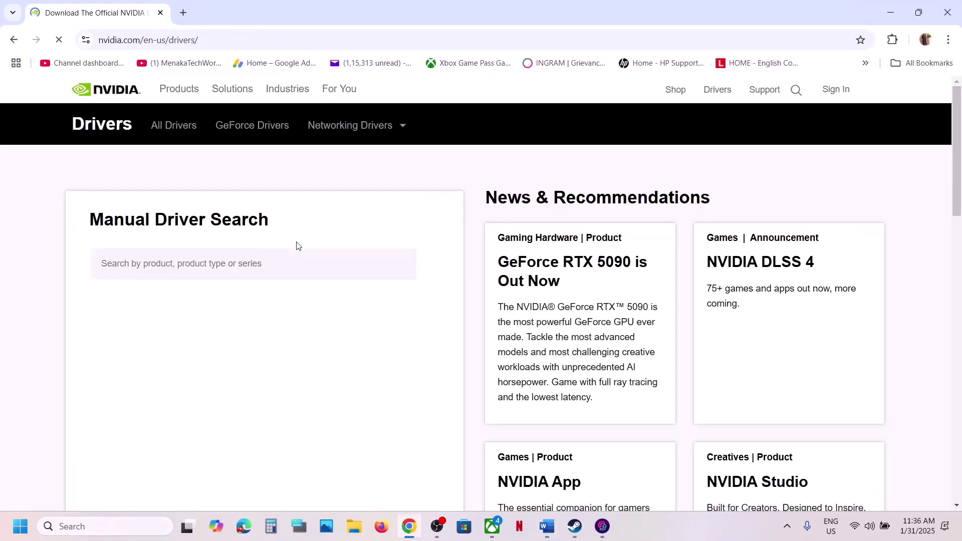
- Find drivers for the GeForce RTX 3050 Laptop GPU on Windows 11 and check the newest Studio and Game Ready driver versions
{"action": "scroll", "coordinate": [266, 327], "scroll_direction": "down", "scroll_amount": 5}
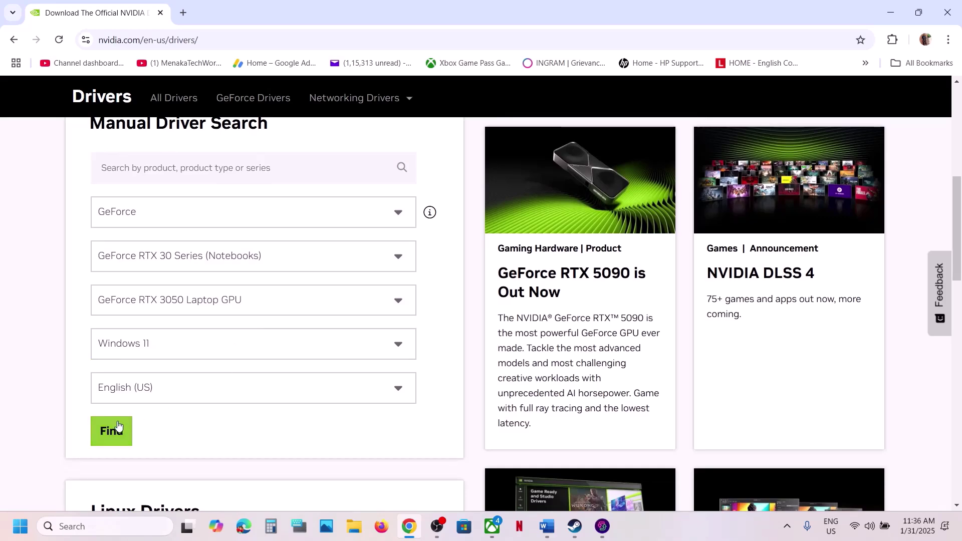
{"action": "left_click", "coordinate": [112, 430]}
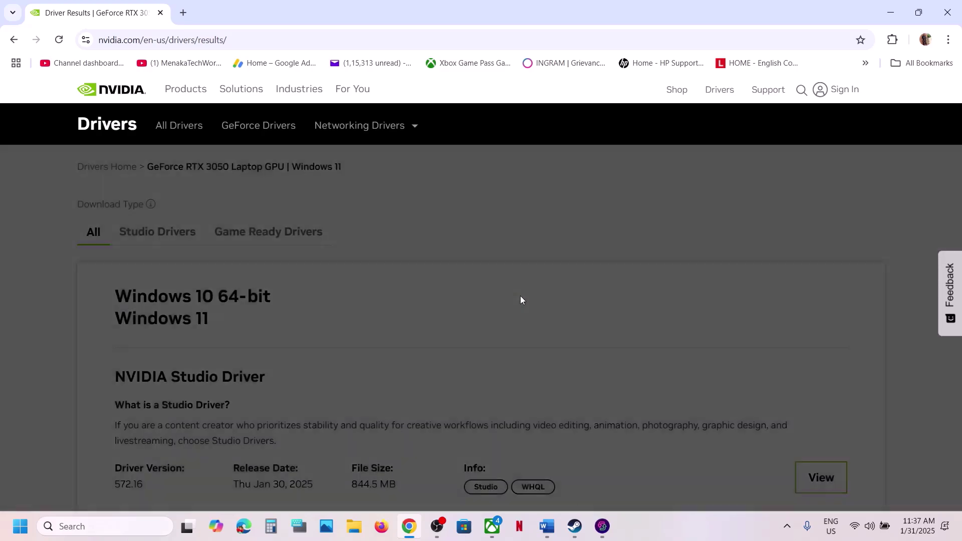
{"action": "scroll", "coordinate": [236, 368], "scroll_direction": "down", "scroll_amount": 3}
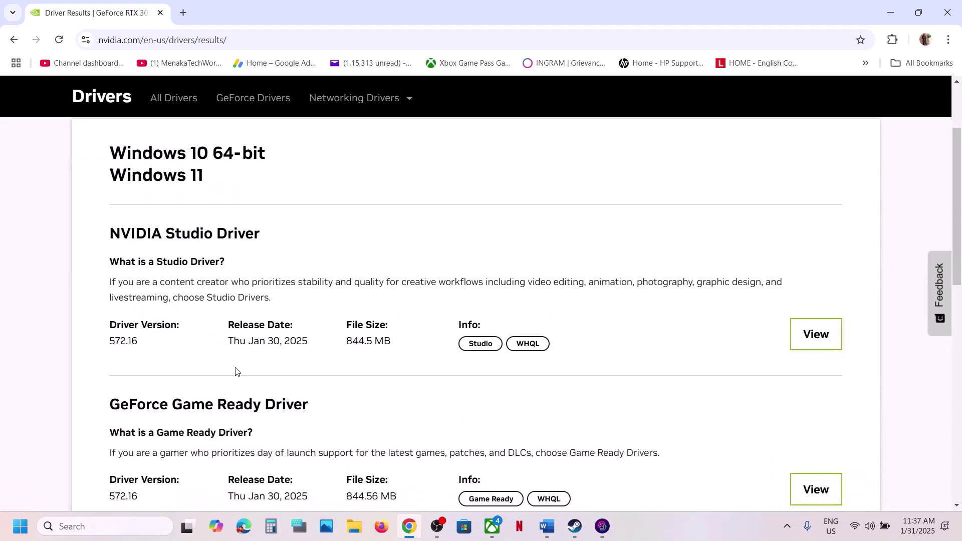
{"action": "left_click_drag", "start_coordinate": [113, 339], "coordinate": [147, 339]}
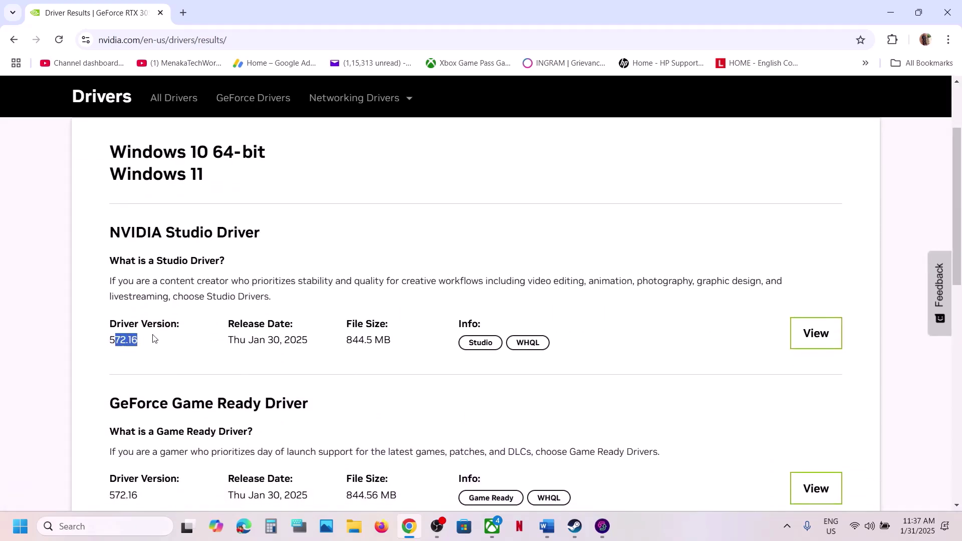
{"action": "scroll", "coordinate": [153, 339], "scroll_direction": "down", "scroll_amount": 1}
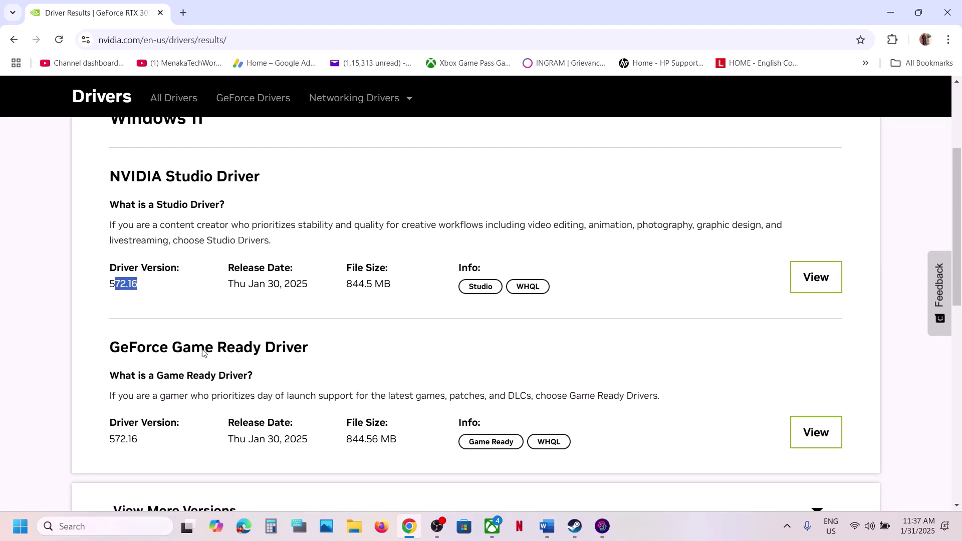
{"action": "left_click_drag", "start_coordinate": [109, 348], "coordinate": [329, 353]}
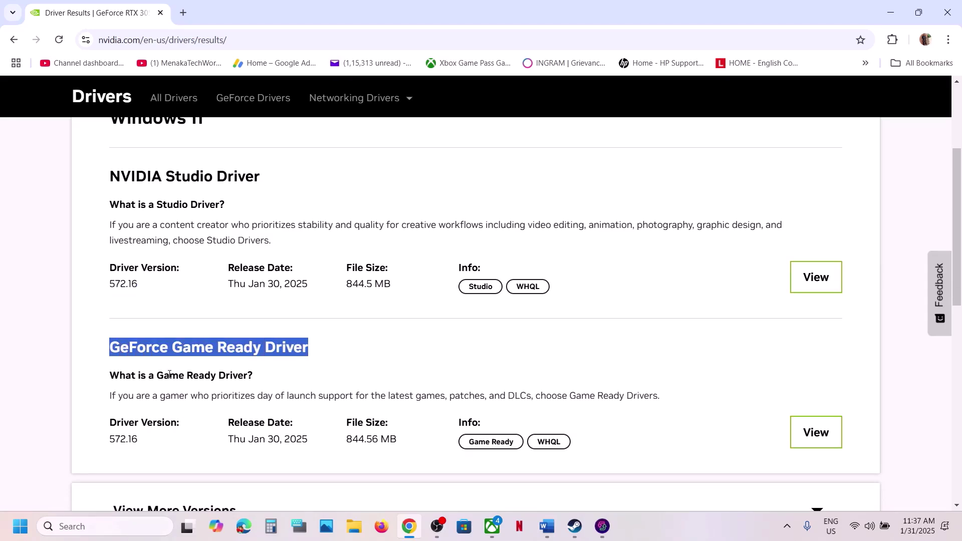
{"action": "scroll", "coordinate": [169, 375], "scroll_direction": "down", "scroll_amount": 1}
{"action": "double_click", "coordinate": [119, 379]}
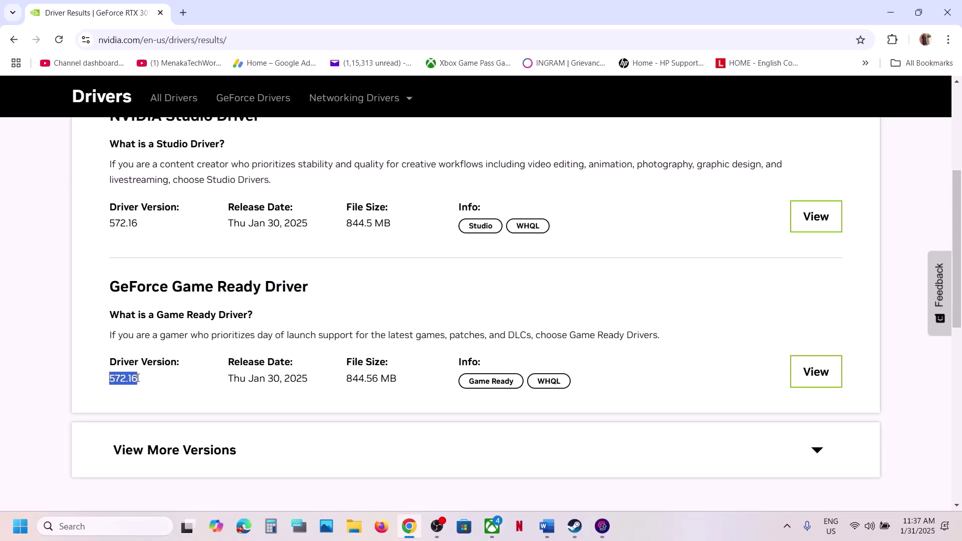
- Expand the list of older driver versions and open the GeForce Game Ready Driver 566.36 page
{"action": "scroll", "coordinate": [159, 393], "scroll_direction": "down", "scroll_amount": 1}
{"action": "left_click", "coordinate": [159, 394]}
{"action": "scroll", "coordinate": [158, 391], "scroll_direction": "down", "scroll_amount": 4}
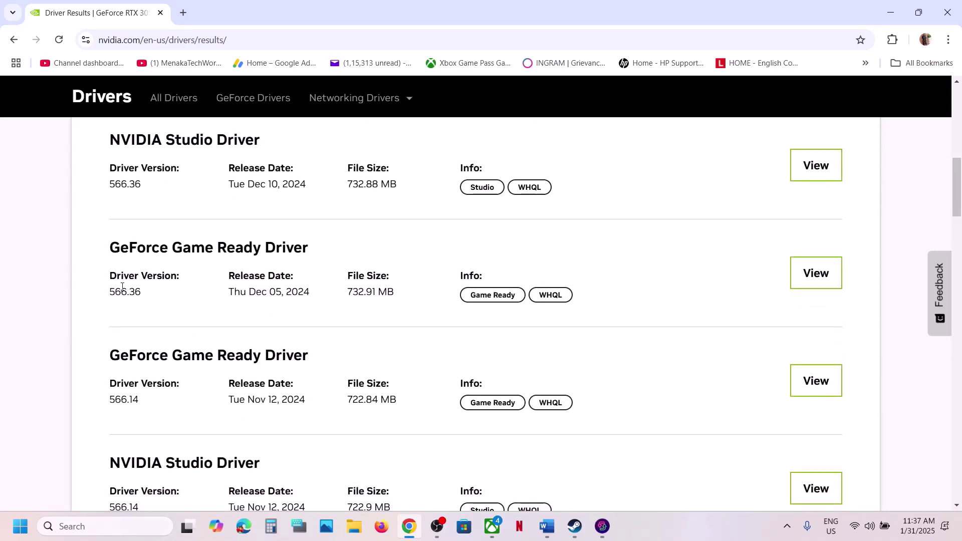
{"action": "left_click_drag", "start_coordinate": [110, 290], "coordinate": [149, 294]}
{"action": "left_click", "coordinate": [819, 272]}
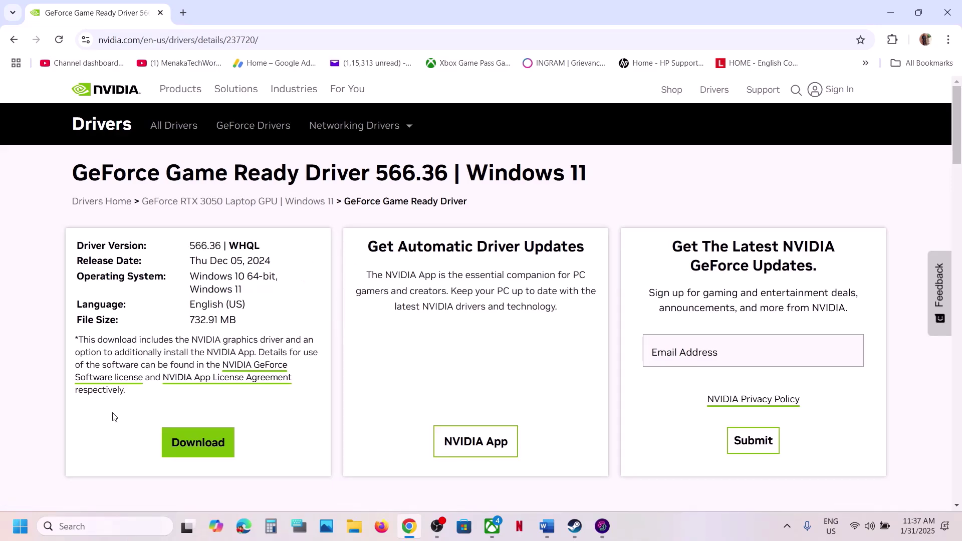
- Show the Windows power options, then switch to the Marvel's Spider-Man 2 page in Steam
{"action": "left_click", "coordinate": [19, 527]}
{"action": "left_click", "coordinate": [364, 484]}
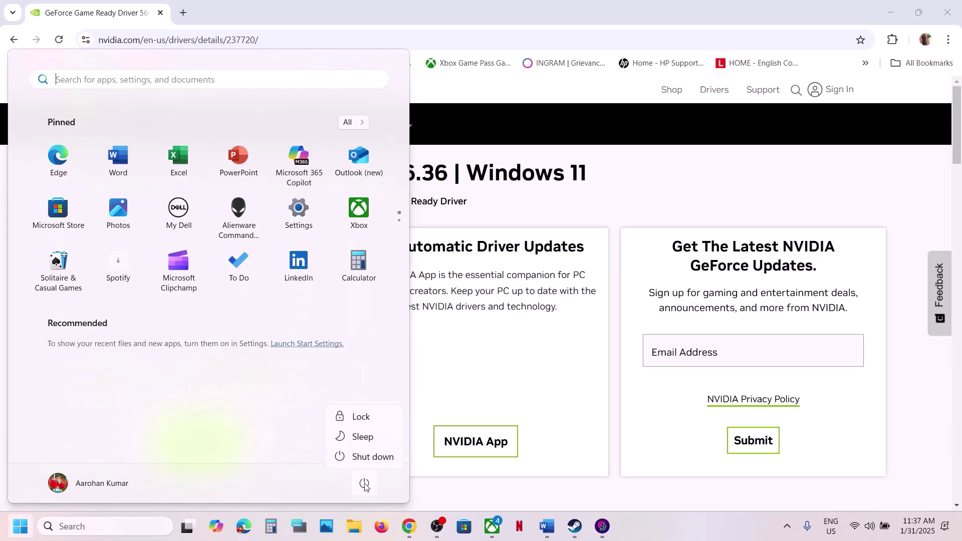
{"action": "left_click", "coordinate": [572, 529]}
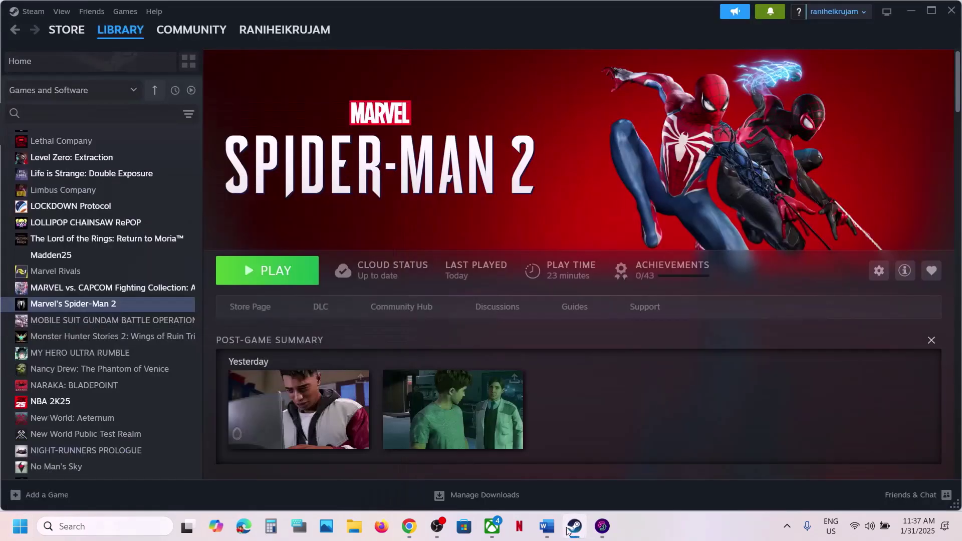
- Return to the Word fix list and review Steps 10 to 12
{"action": "left_click", "coordinate": [547, 526]}
{"action": "scroll", "coordinate": [365, 346], "scroll_direction": "down", "scroll_amount": 4}
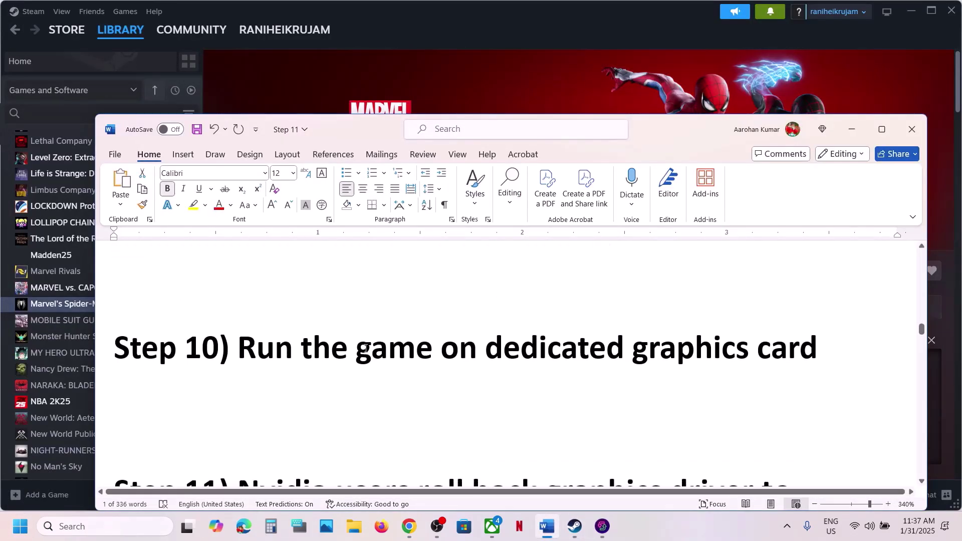
{"action": "scroll", "coordinate": [399, 350], "scroll_direction": "down", "scroll_amount": 5}
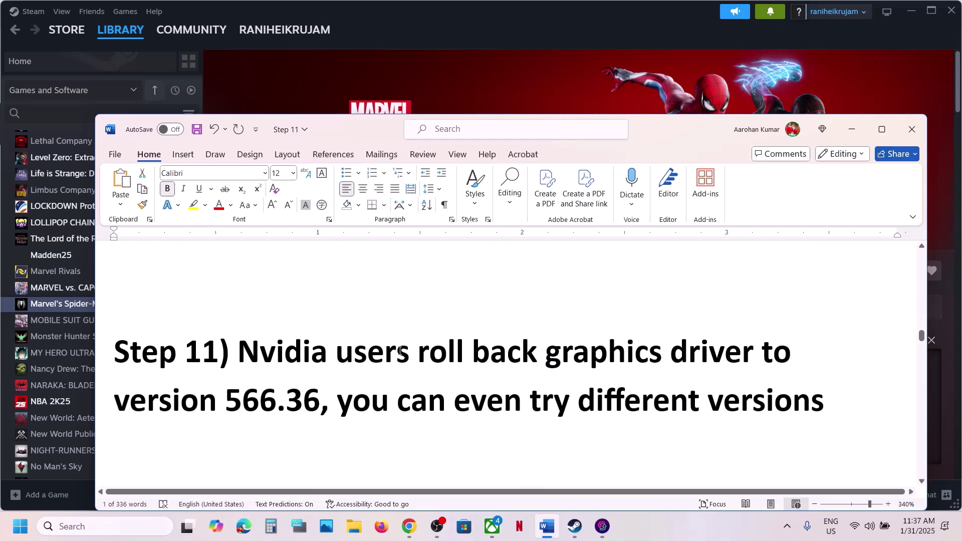
{"action": "scroll", "coordinate": [399, 351], "scroll_direction": "up", "scroll_amount": 1}
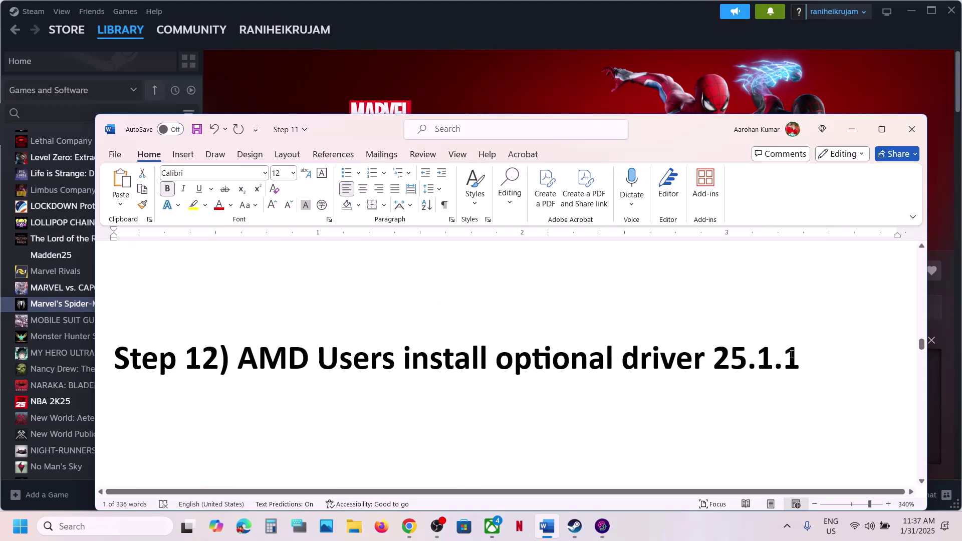
- Copy the Step 12 text and search Google in a new Chrome tab for "AMD Users install optional driver 25.1.1"
{"action": "left_click_drag", "start_coordinate": [819, 353], "coordinate": [266, 360]}
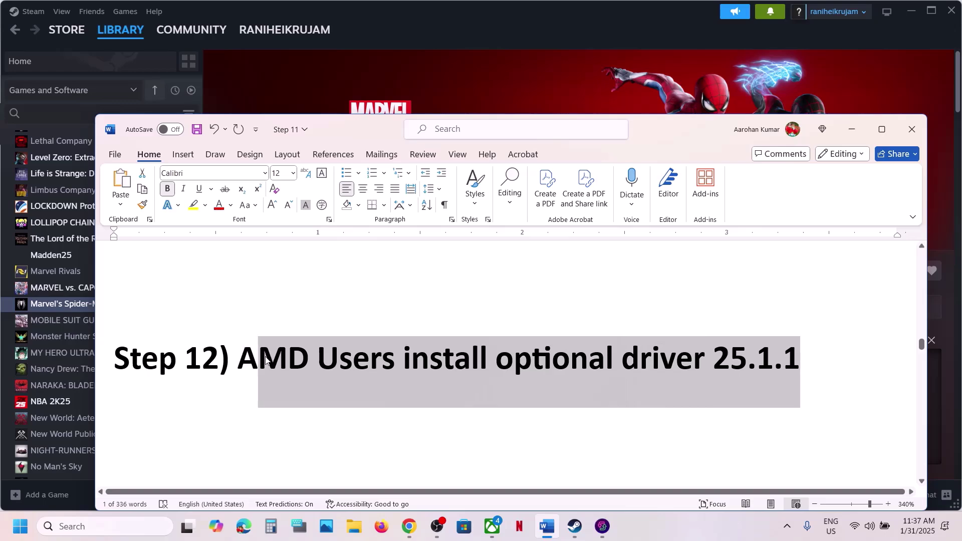
{"action": "left_click", "coordinate": [409, 526]}
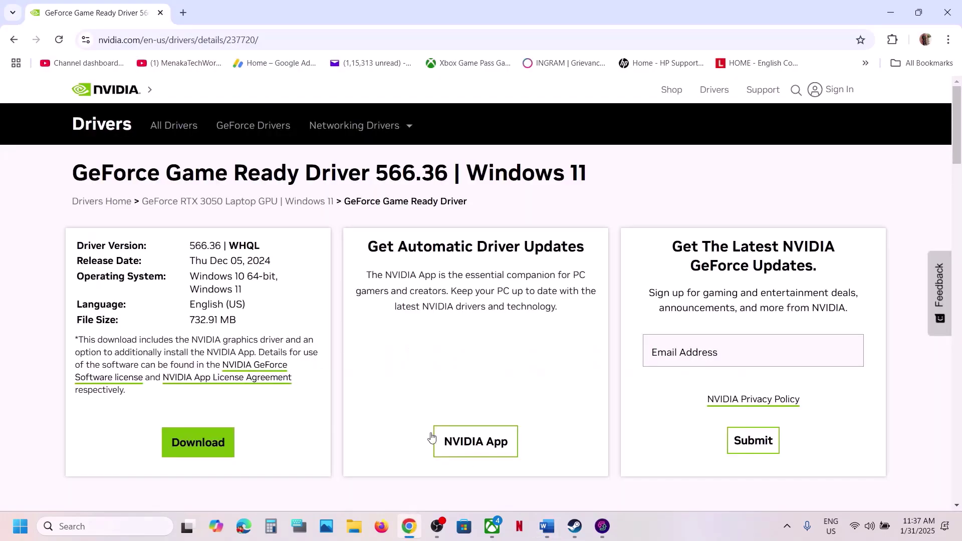
{"action": "left_click", "coordinate": [183, 14]}
{"action": "key", "text": "ctrl+v"}
{"action": "key", "text": "Return"}
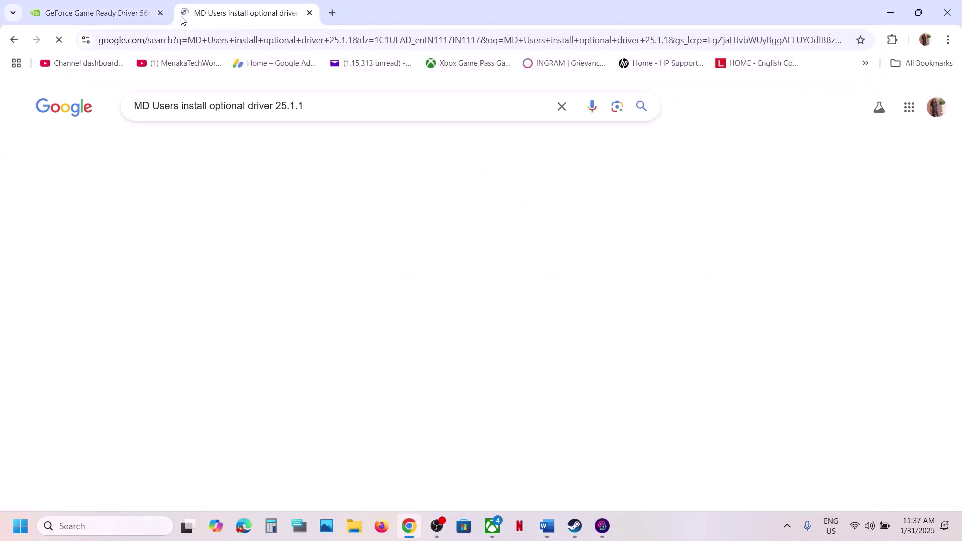
{"action": "left_click", "coordinate": [131, 105]}
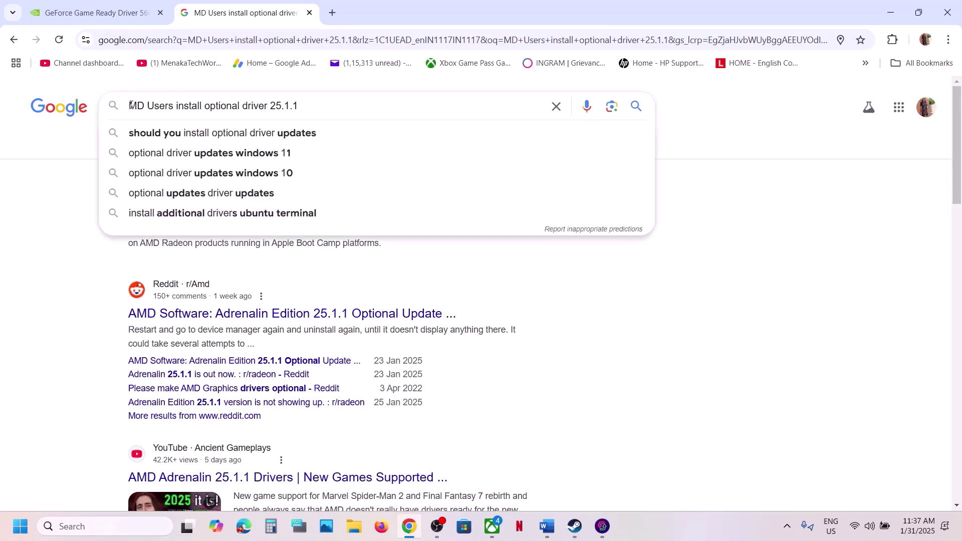
{"action": "type", "text": "A"}
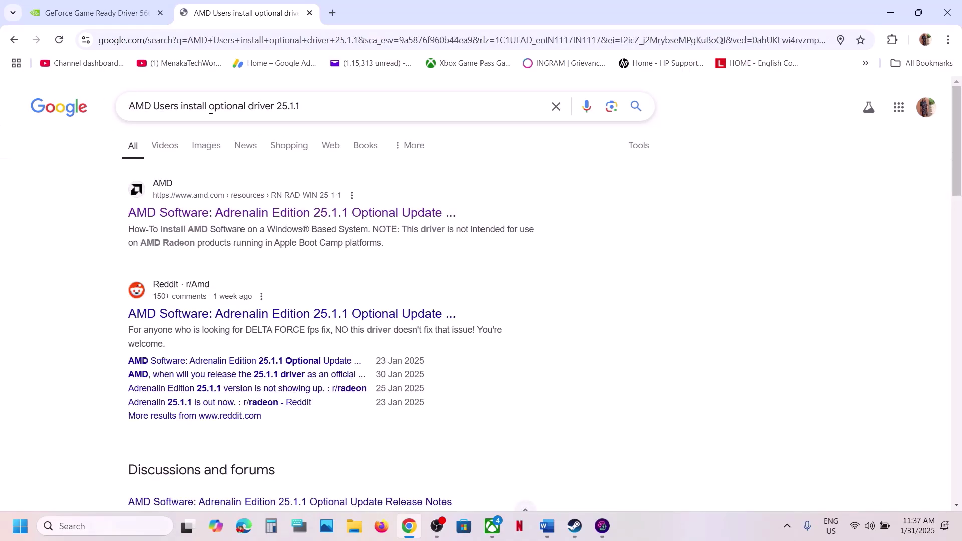
- Open AMD's Adrenalin Edition 25.1.1 Optional Update release notes and review the new game support and driver download link sections
{"action": "left_click", "coordinate": [260, 214]}
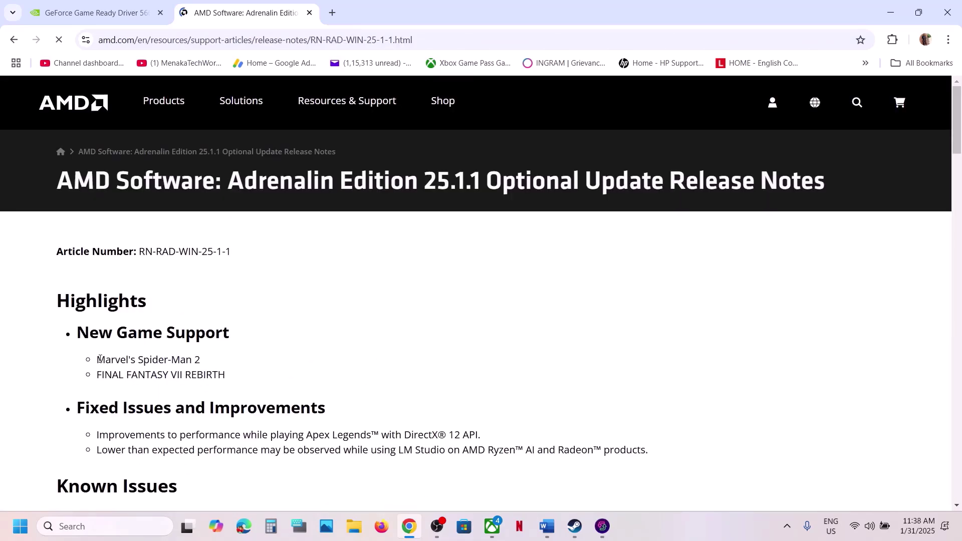
{"action": "left_click_drag", "start_coordinate": [101, 360], "coordinate": [183, 356]}
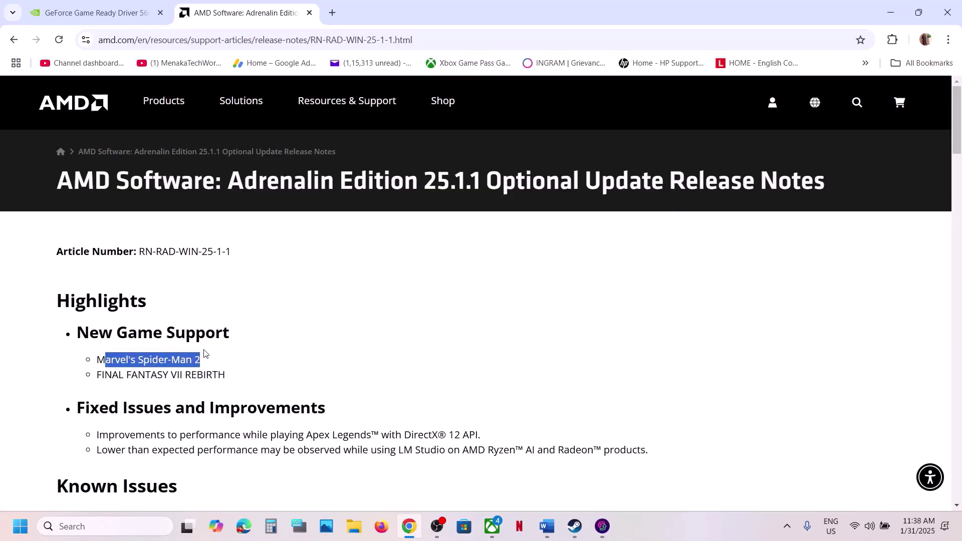
{"action": "scroll", "coordinate": [208, 354], "scroll_direction": "down", "scroll_amount": 11}
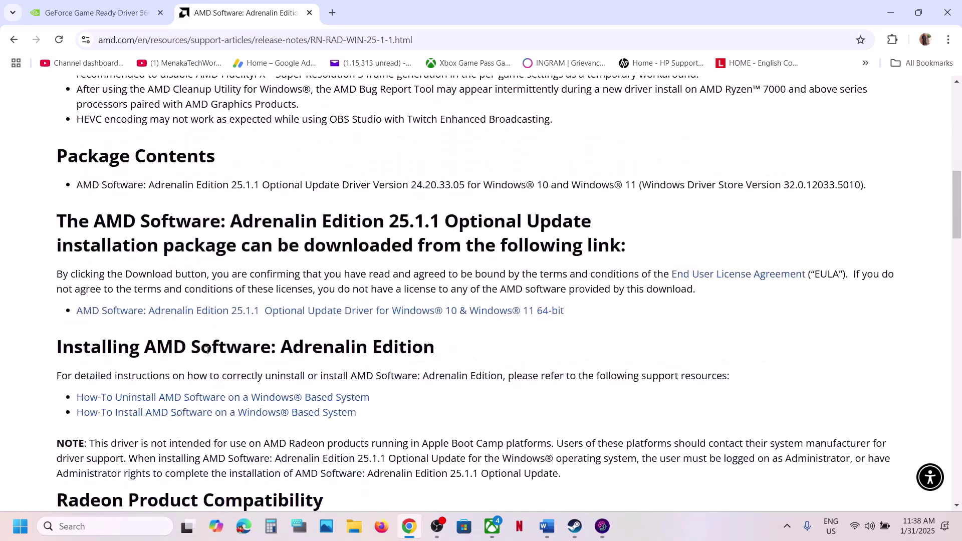
- Open the AMD Adrenalin 25.1.1 driver download link, then bring up Step 13 of the Word fix list in a maximized window
{"action": "left_click", "coordinate": [307, 313]}
{"action": "left_click", "coordinate": [577, 530]}
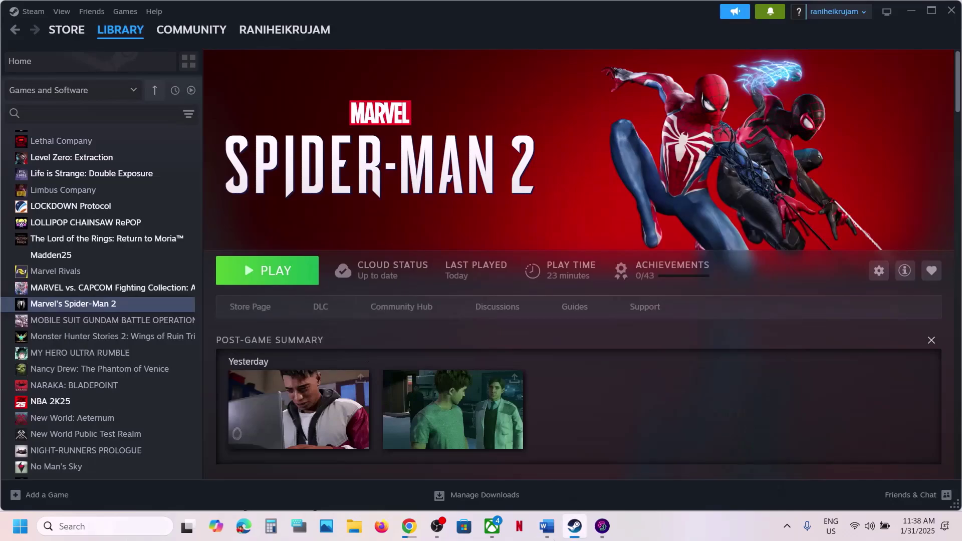
{"action": "left_click", "coordinate": [547, 526]}
{"action": "scroll", "coordinate": [420, 405], "scroll_direction": "down", "scroll_amount": 3}
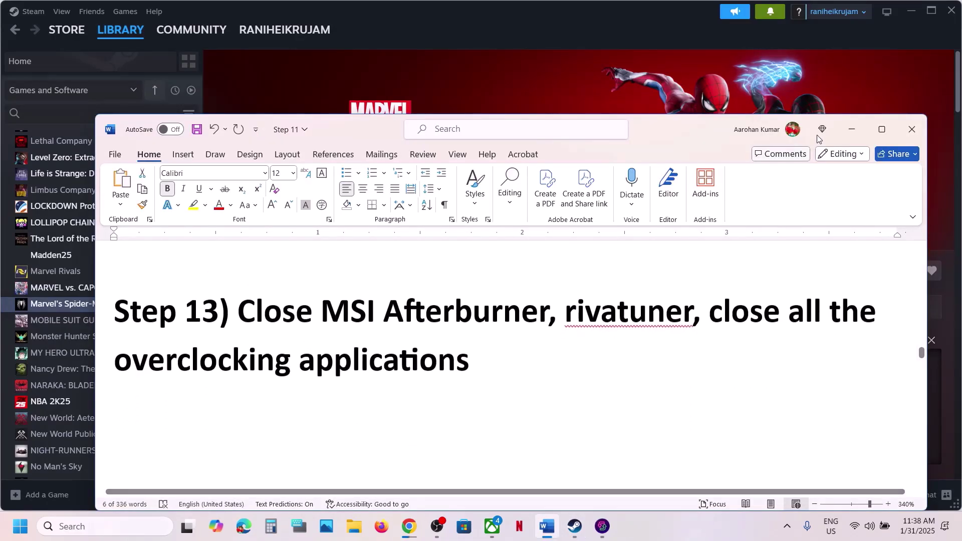
{"action": "left_click", "coordinate": [867, 122]}
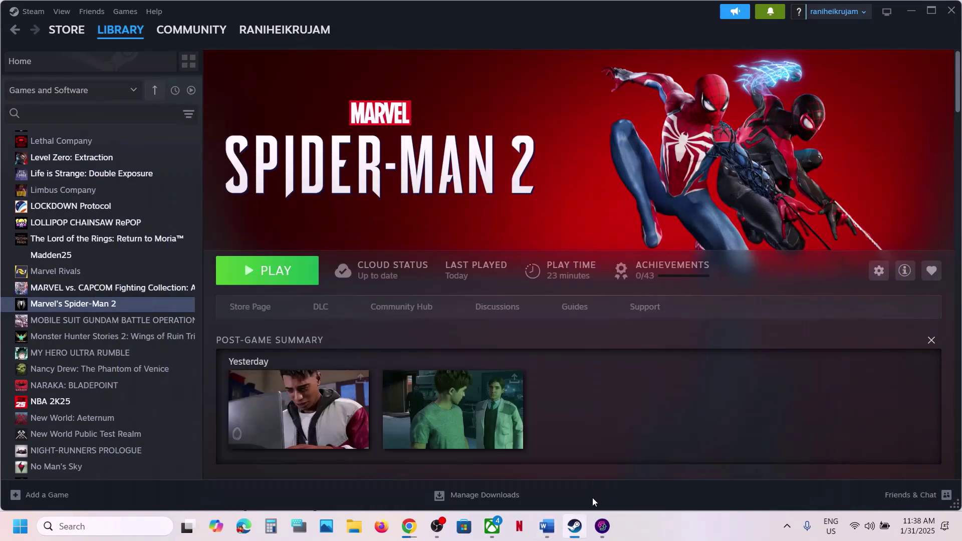
{"action": "left_click", "coordinate": [548, 525]}
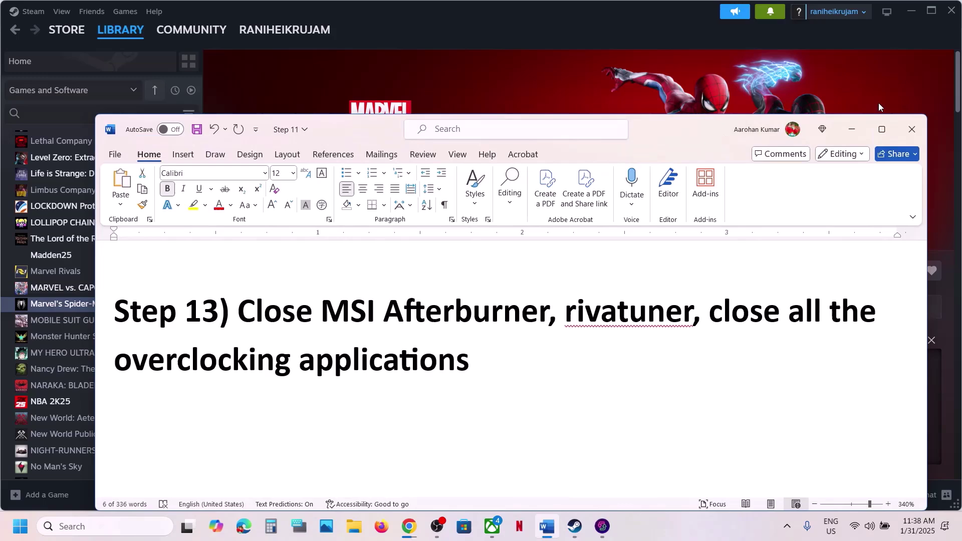
{"action": "left_click", "coordinate": [883, 134]}
{"action": "scroll", "coordinate": [595, 279], "scroll_direction": "up", "scroll_amount": 3}
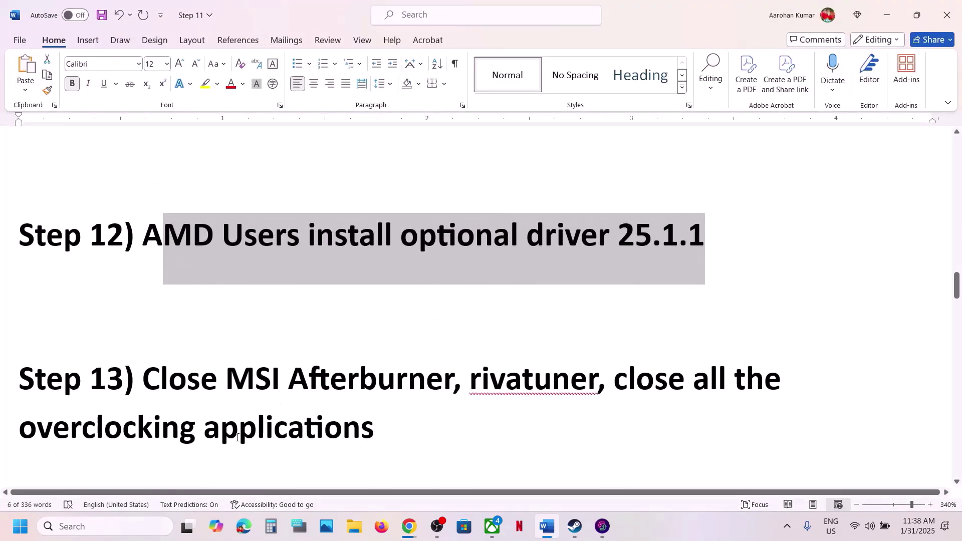
- Find MSI Afterburner through Windows search and launch it
{"action": "left_click", "coordinate": [135, 524]}
{"action": "type", "text": "msi"}
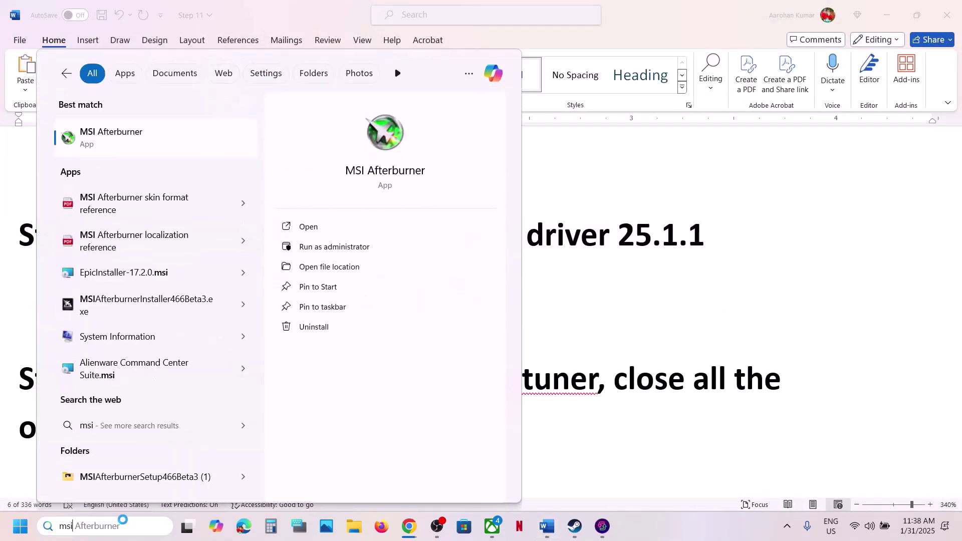
{"action": "key", "text": "Return"}
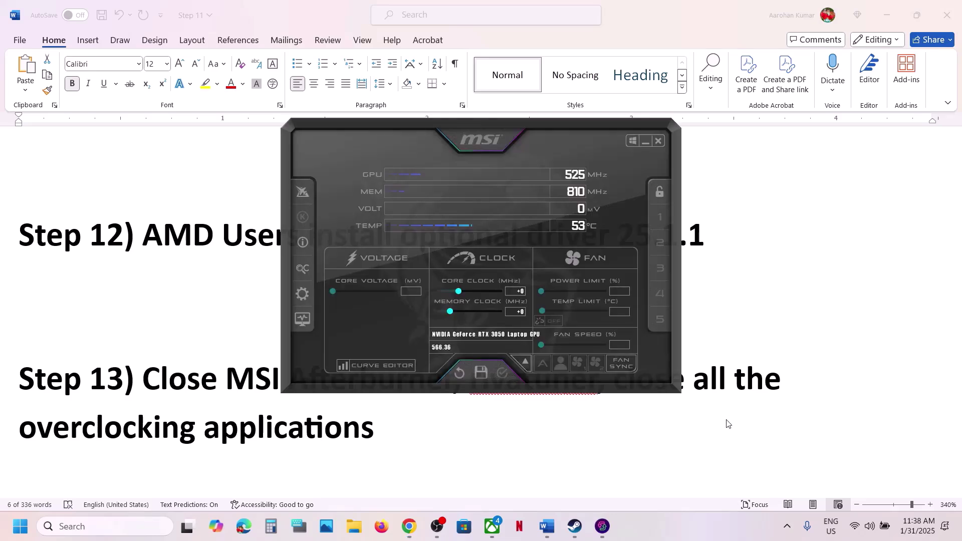
- Minimize MSI Afterburner, quit it from the background apps, and return to the Word fix list
{"action": "left_click", "coordinate": [786, 527]}
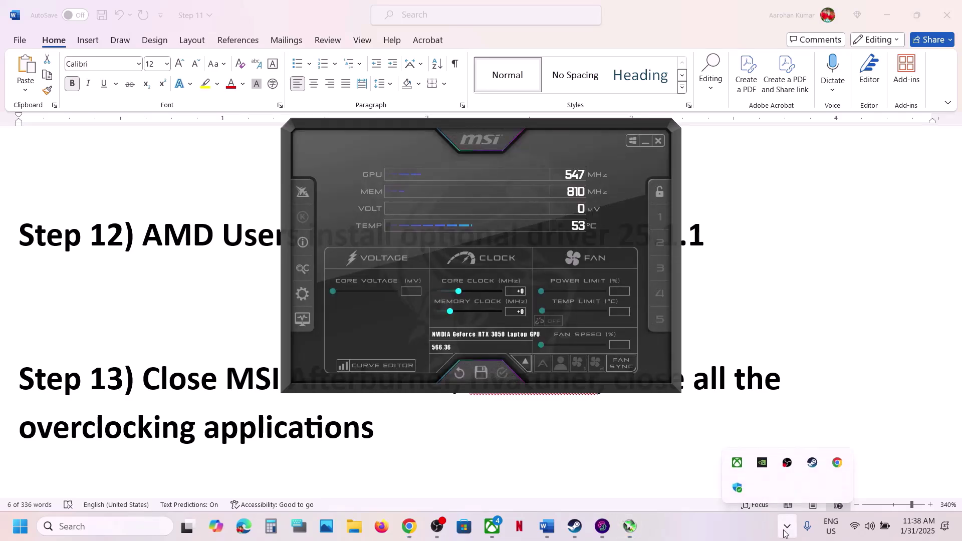
{"action": "left_click", "coordinate": [643, 141]}
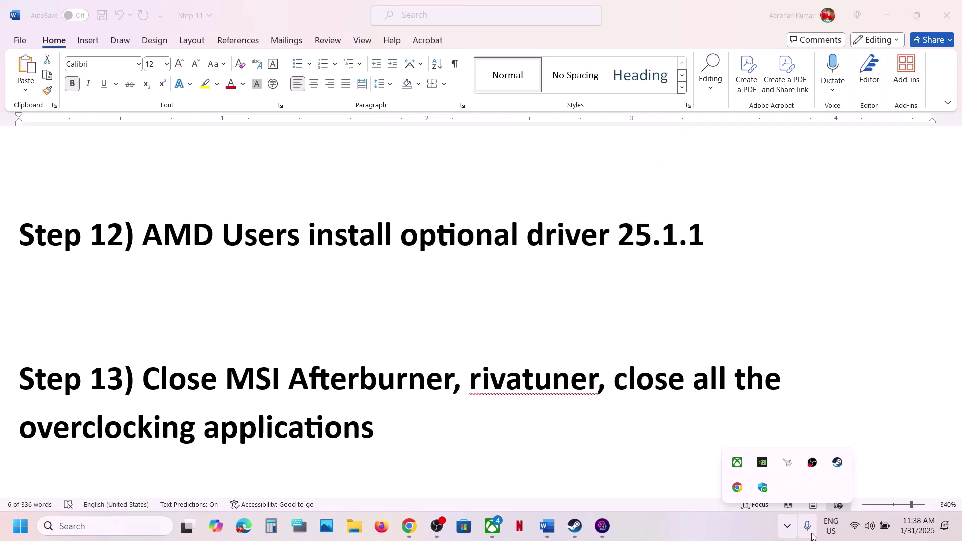
{"action": "right_click", "coordinate": [787, 469]}
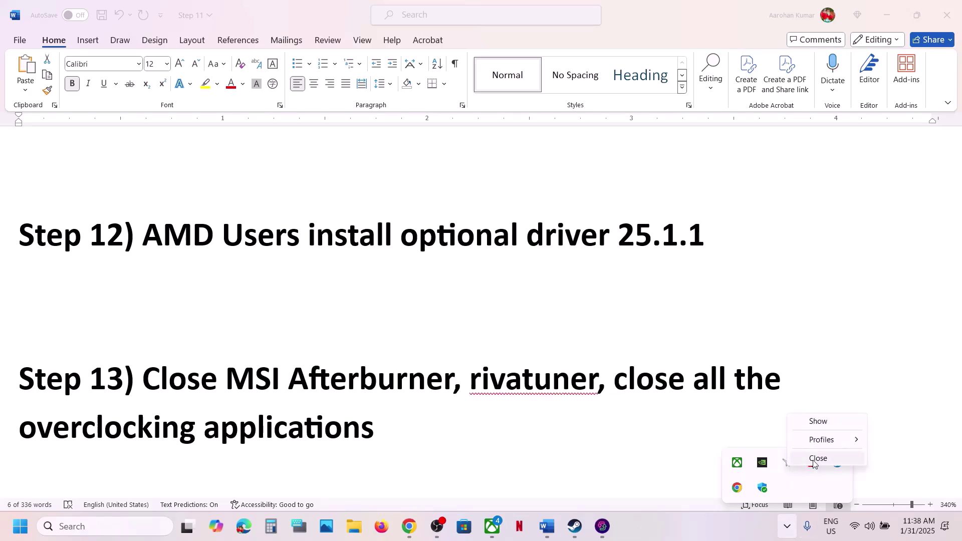
{"action": "left_click", "coordinate": [813, 459]}
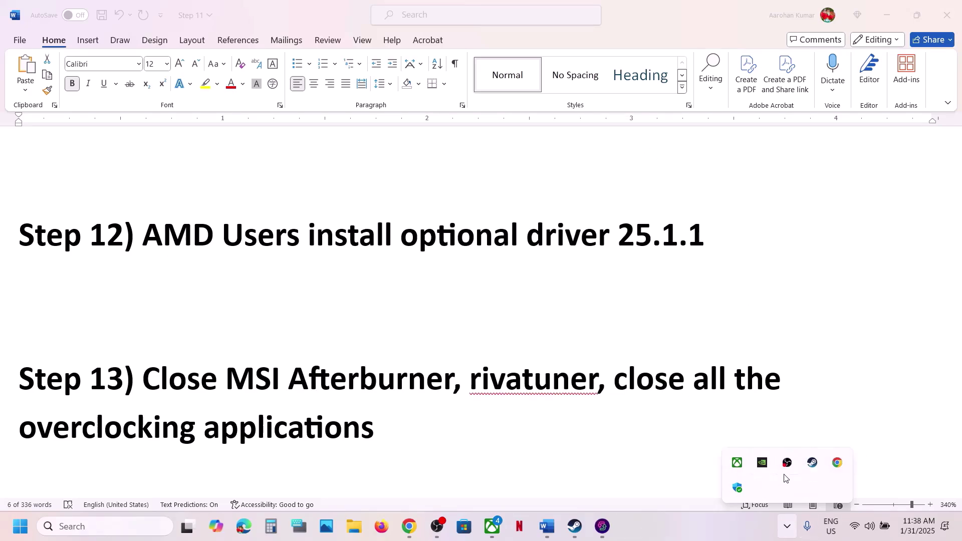
{"action": "left_click", "coordinate": [459, 442]}
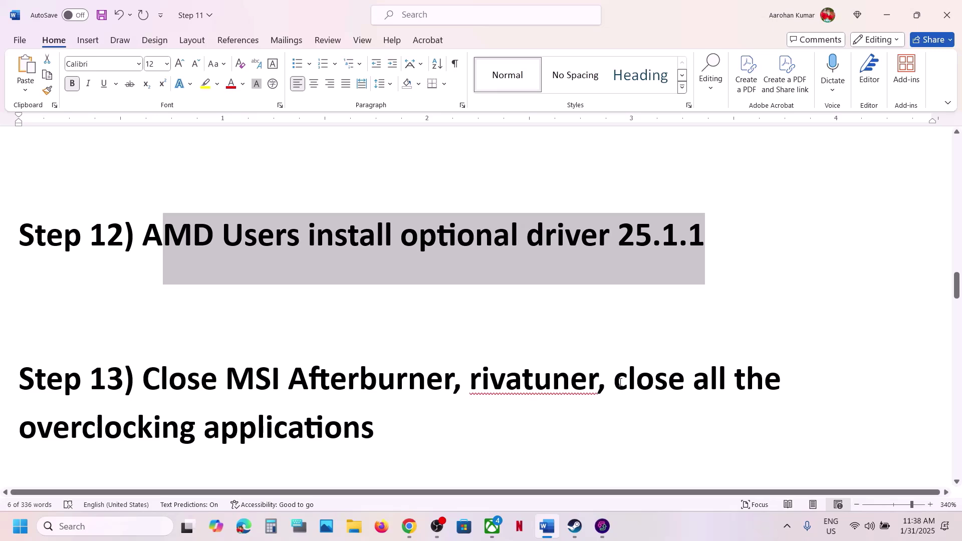
- Review Step 13 on closing overclocking applications and Step 14 on allowing the game exe, highlighting the key phrases
{"action": "left_click_drag", "start_coordinate": [617, 381], "coordinate": [329, 417]}
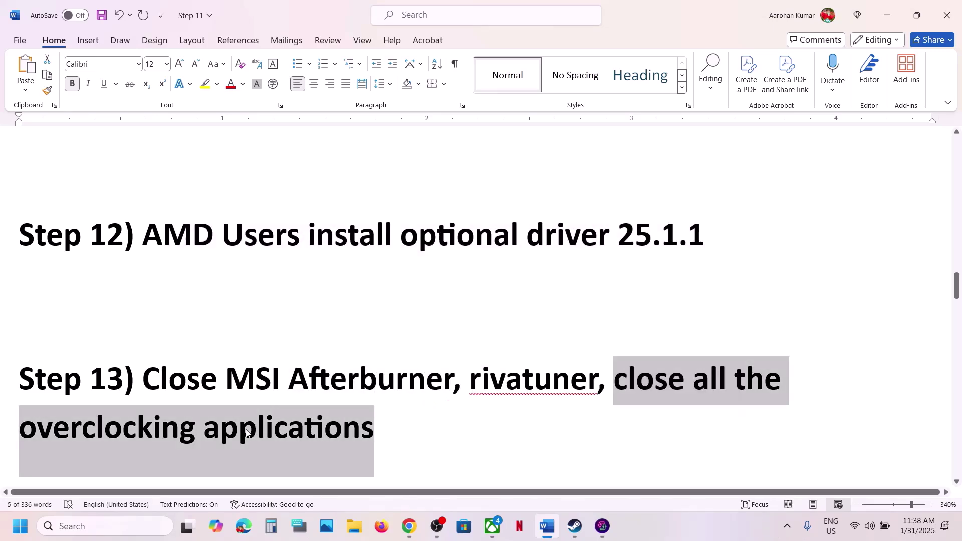
{"action": "left_click", "coordinate": [338, 420]}
{"action": "scroll", "coordinate": [337, 420], "scroll_direction": "down", "scroll_amount": 5}
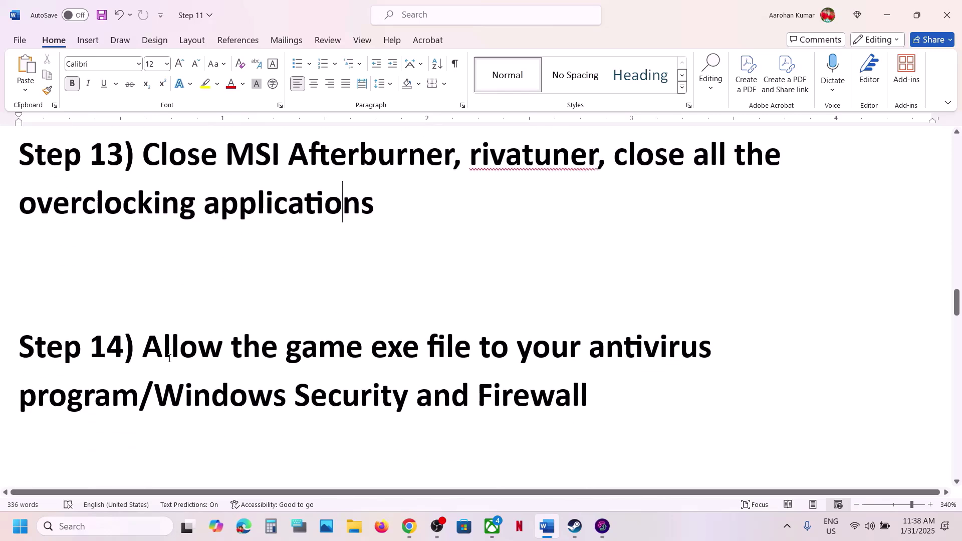
{"action": "left_click_drag", "start_coordinate": [158, 348], "coordinate": [145, 389]}
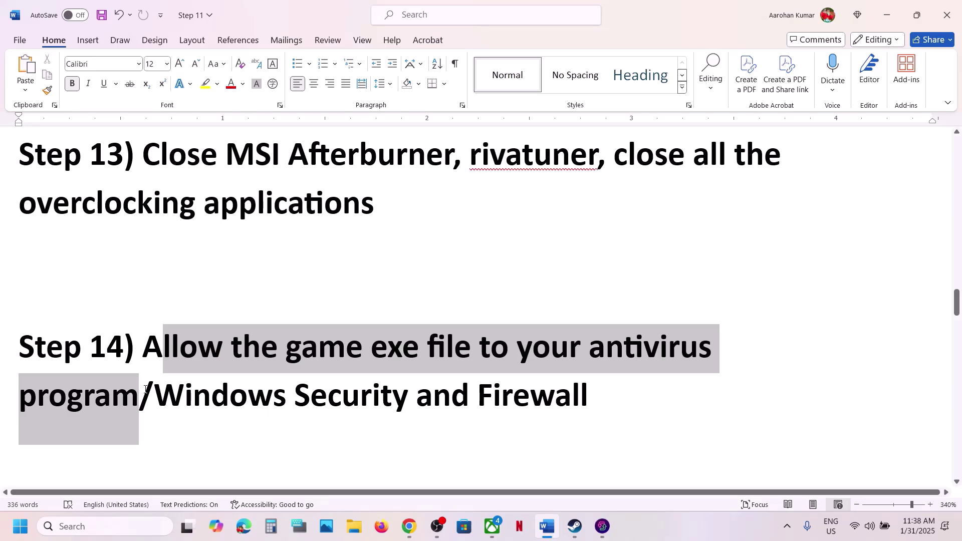
{"action": "left_click", "coordinate": [145, 389]}
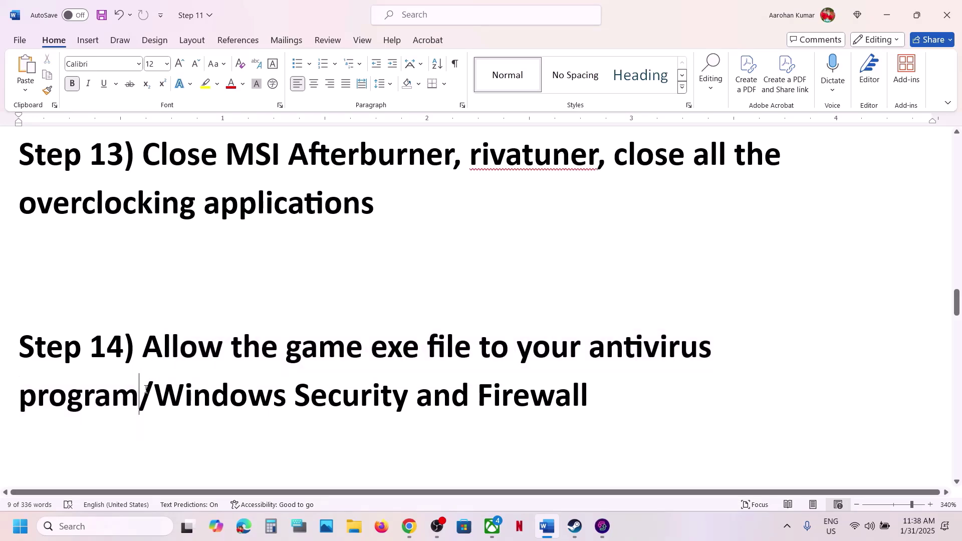
{"action": "left_click_drag", "start_coordinate": [149, 352], "coordinate": [388, 393]}
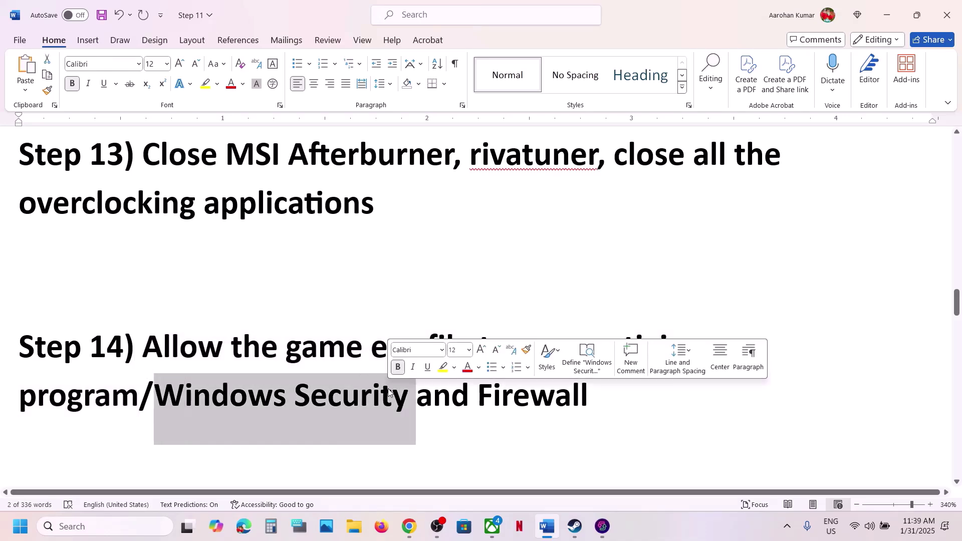
- Open Windows Security from the Windows privacy settings and go to the Ransomware protection options under Virus & threat protection
{"action": "key", "text": "super+i"}
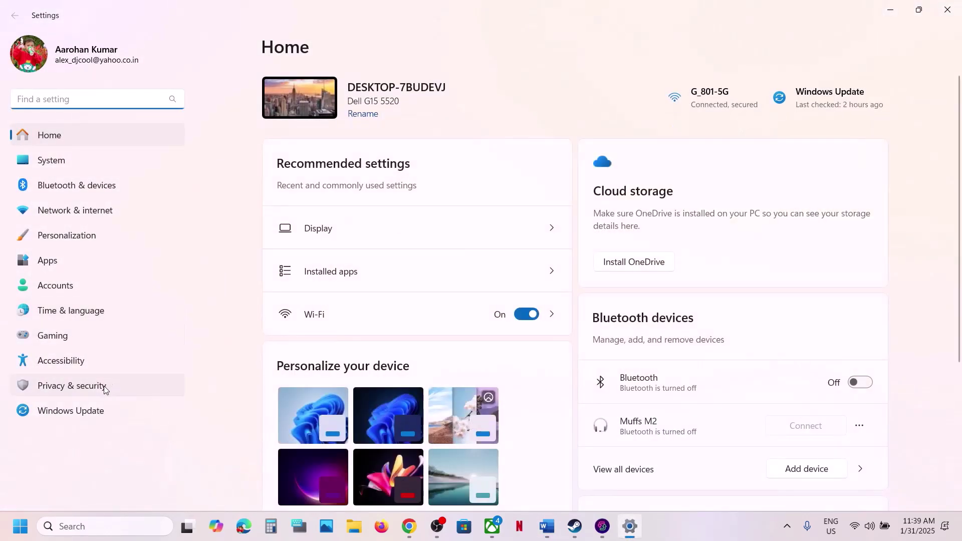
{"action": "left_click", "coordinate": [72, 388]}
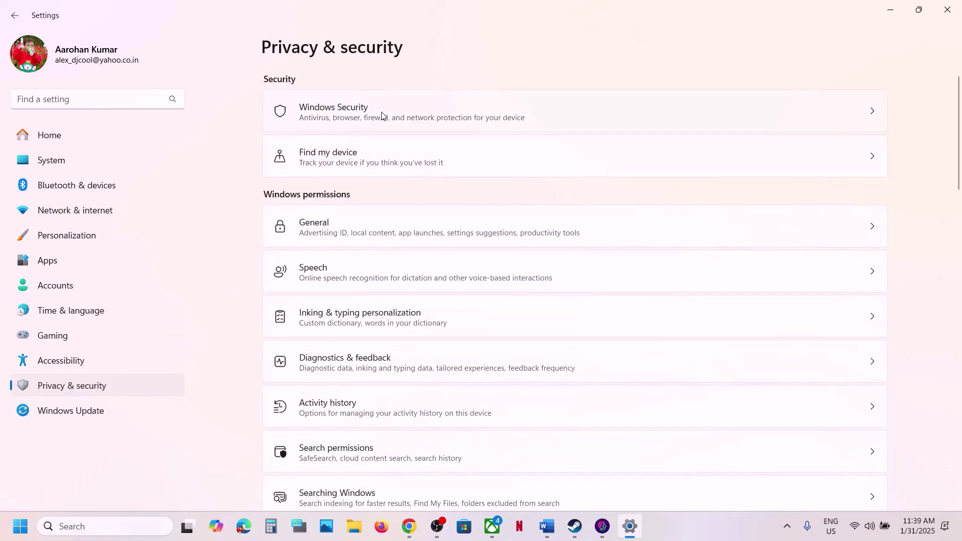
{"action": "left_click", "coordinate": [439, 111]}
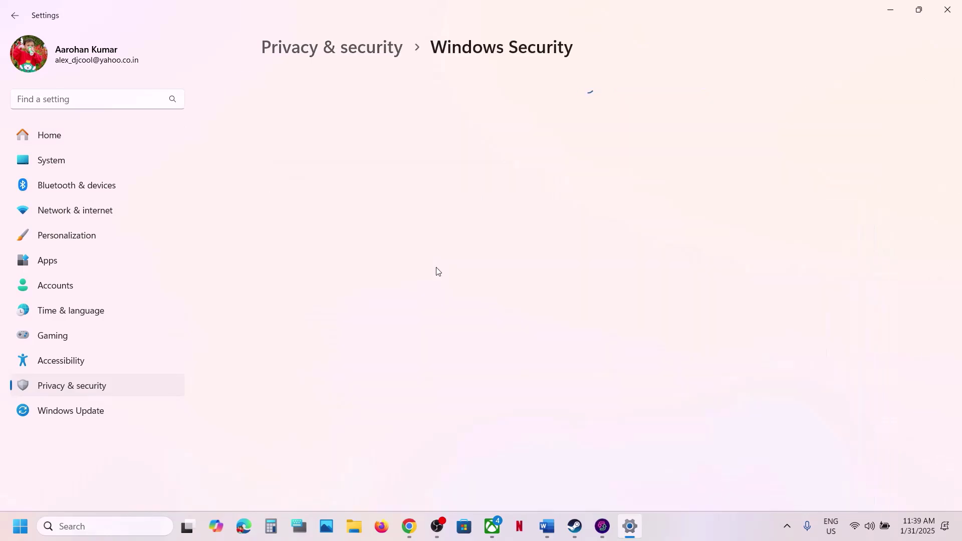
{"action": "left_click", "coordinate": [334, 206]}
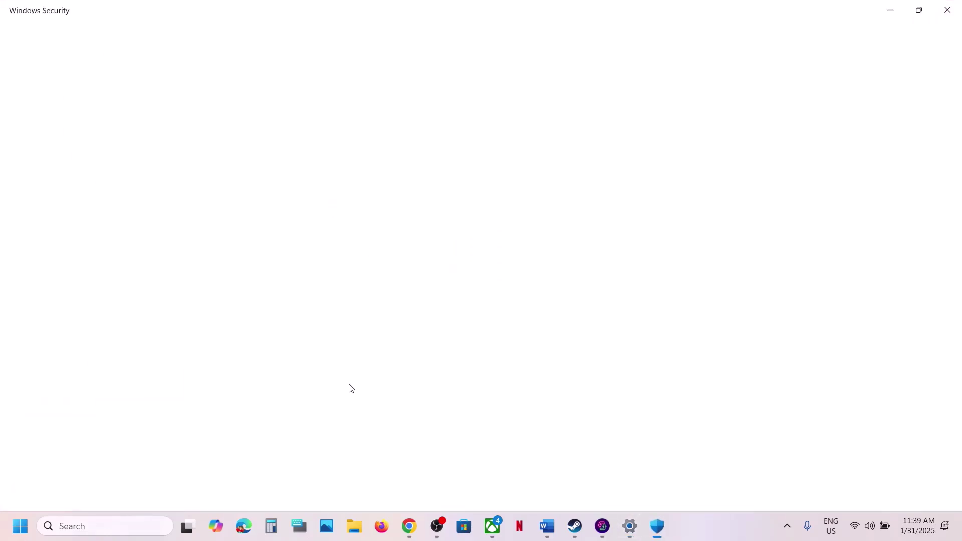
{"action": "scroll", "coordinate": [350, 387], "scroll_direction": "down", "scroll_amount": 2}
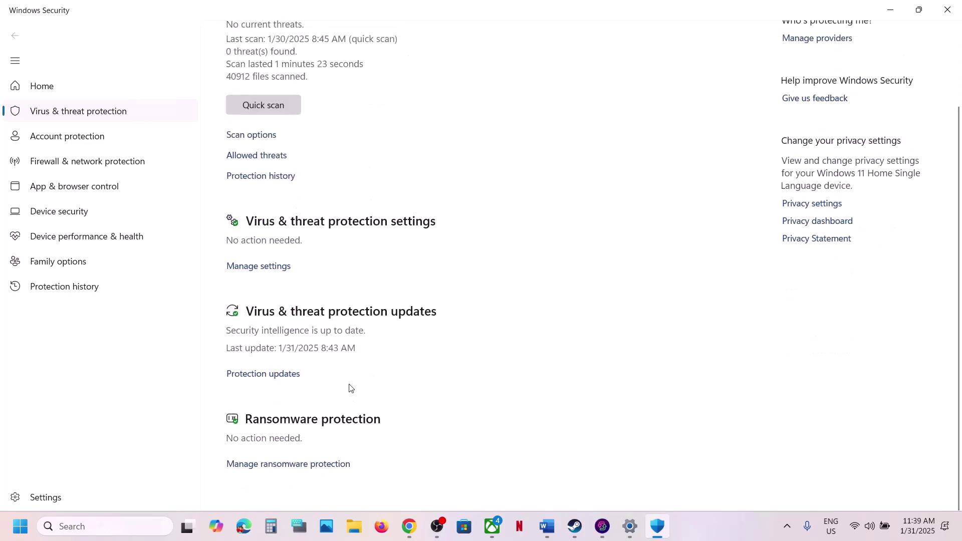
{"action": "left_click", "coordinate": [293, 473]}
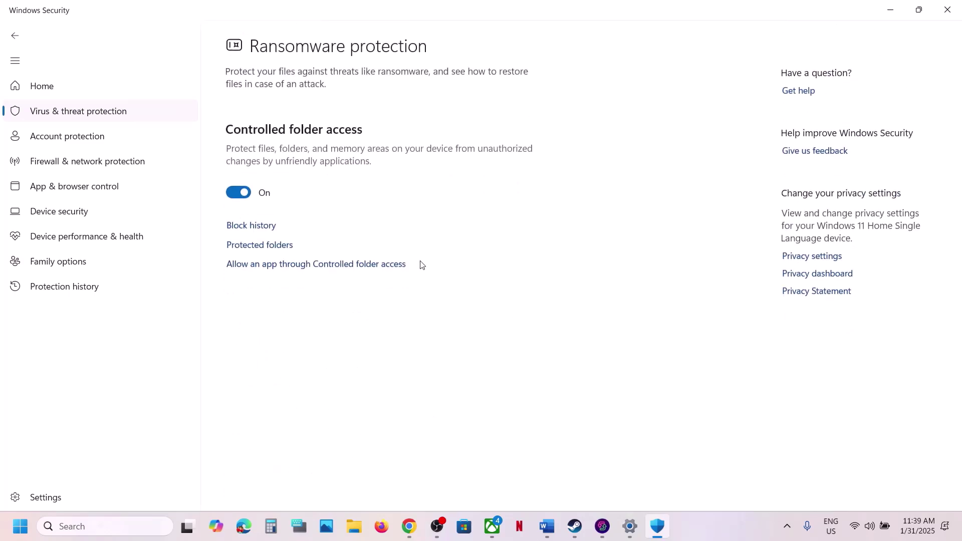
- Allow the Spider-Man2 application from the Marvel's Spider-Man 2 install folder through Controlled folder access
{"action": "left_click", "coordinate": [321, 265]}
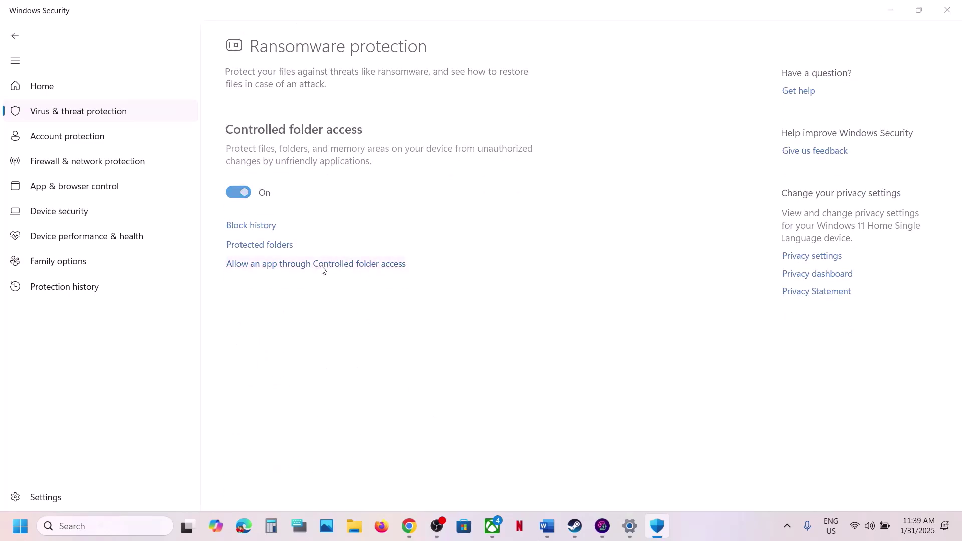
{"action": "left_click", "coordinate": [427, 365]}
{"action": "scroll", "coordinate": [395, 167], "scroll_direction": "down", "scroll_amount": 2}
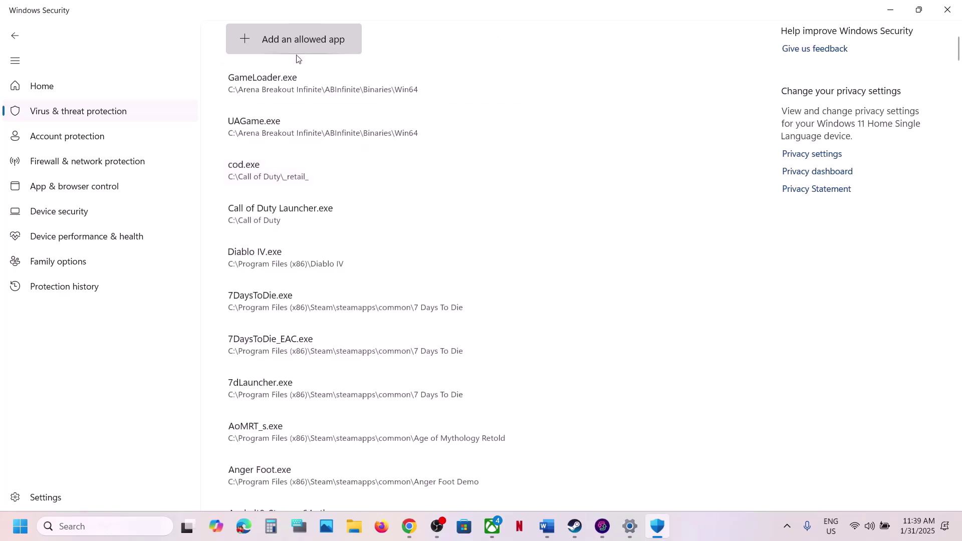
{"action": "left_click", "coordinate": [302, 43]}
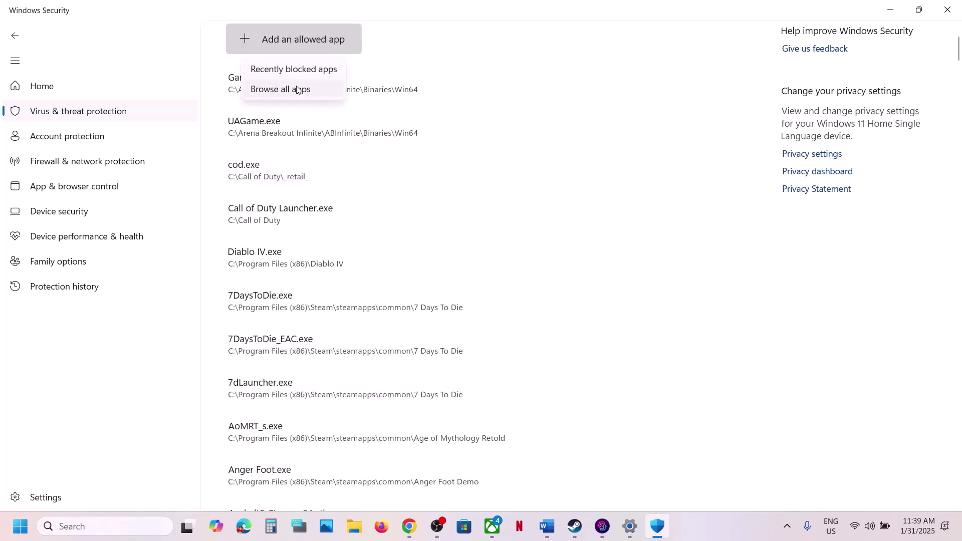
{"action": "left_click", "coordinate": [297, 88]}
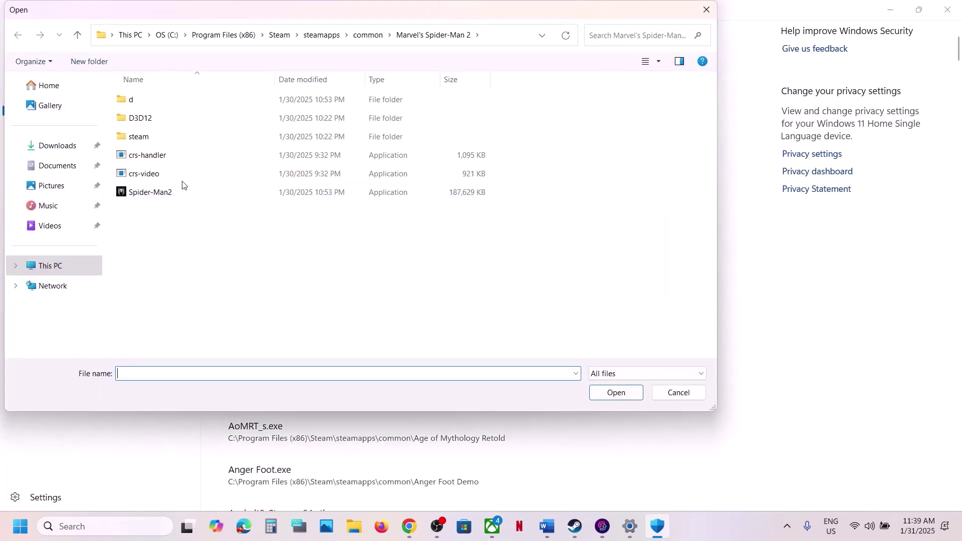
{"action": "left_click", "coordinate": [157, 197]}
{"action": "left_click", "coordinate": [616, 393]}
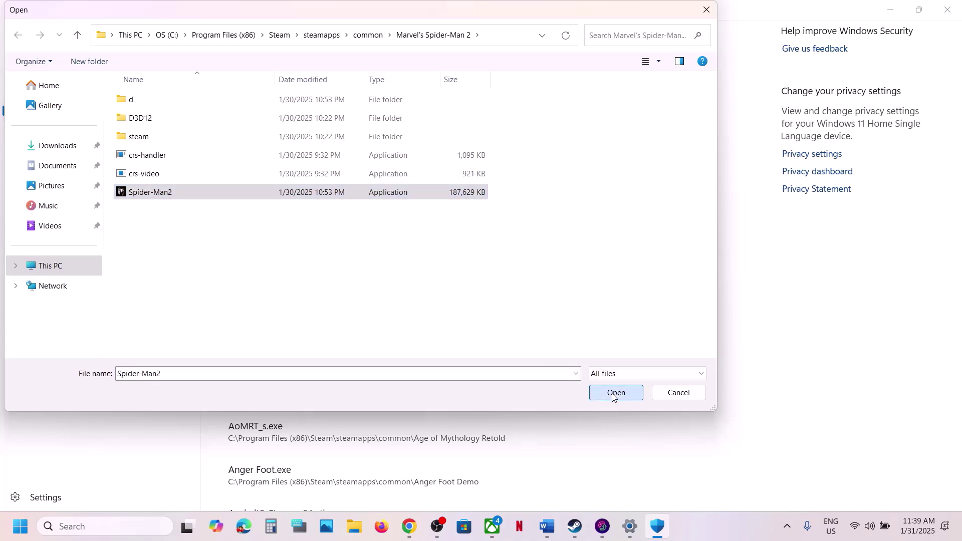
- Open Control Panel and go to the Windows Defender Firewall page under System and Security
{"action": "left_click", "coordinate": [64, 518]}
{"action": "type", "text": "con"}
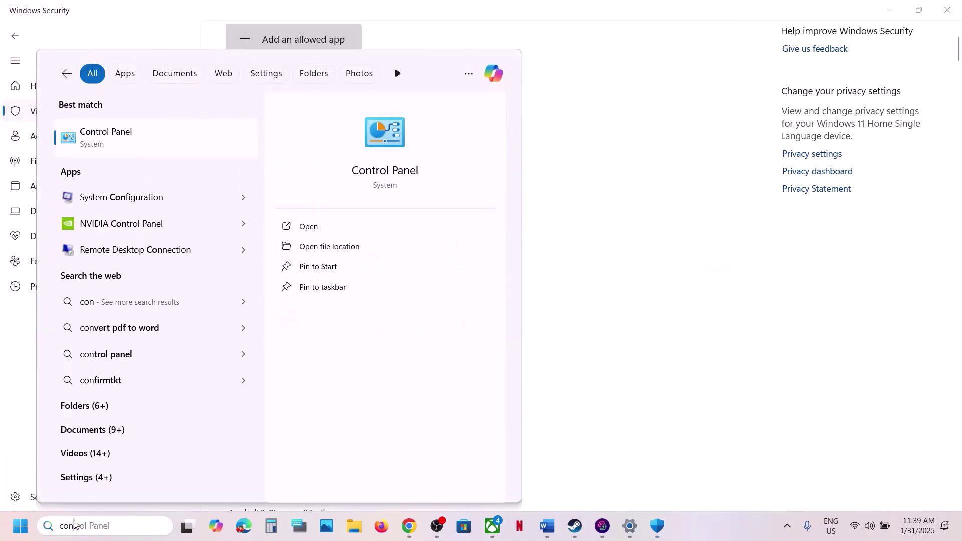
{"action": "type", "text": "trol"}
{"action": "key", "text": "Return"}
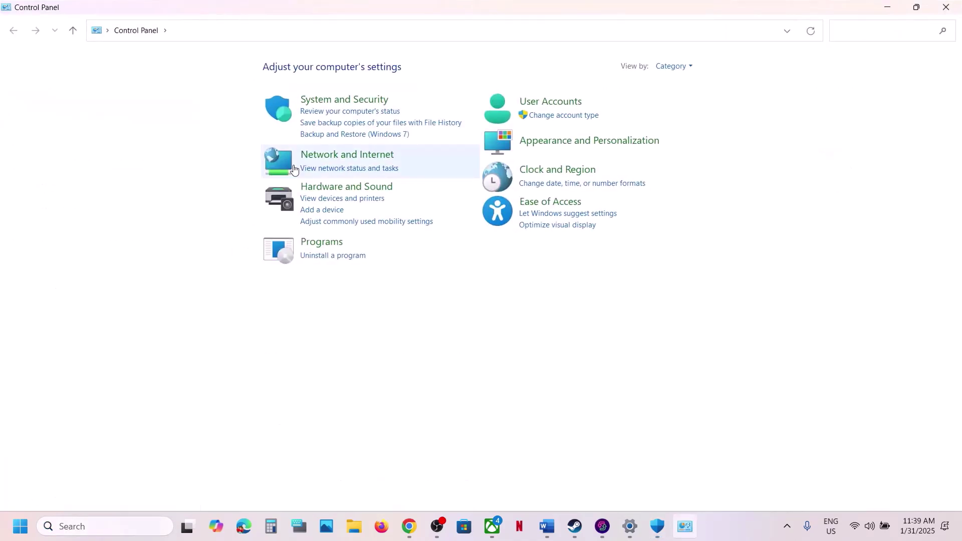
{"action": "left_click", "coordinate": [348, 99]}
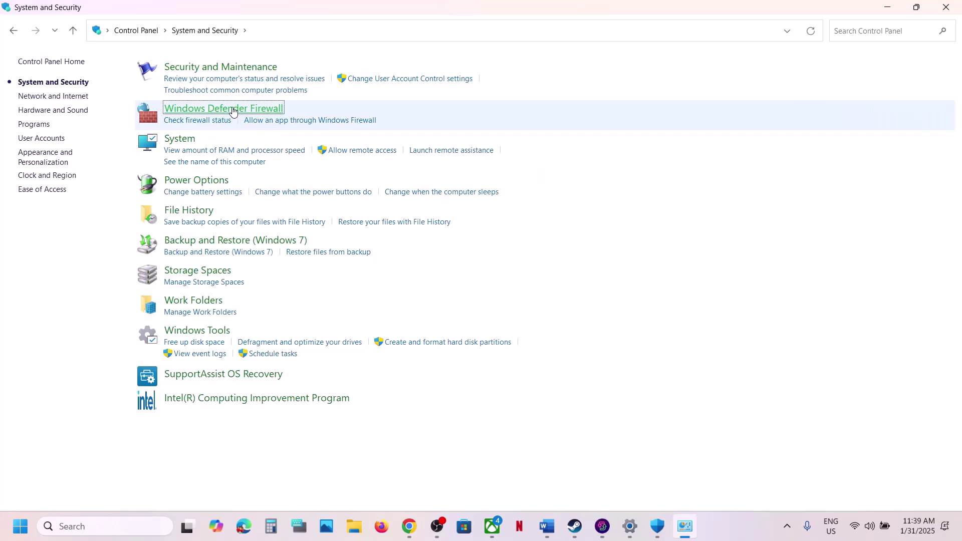
{"action": "left_click", "coordinate": [233, 112]}
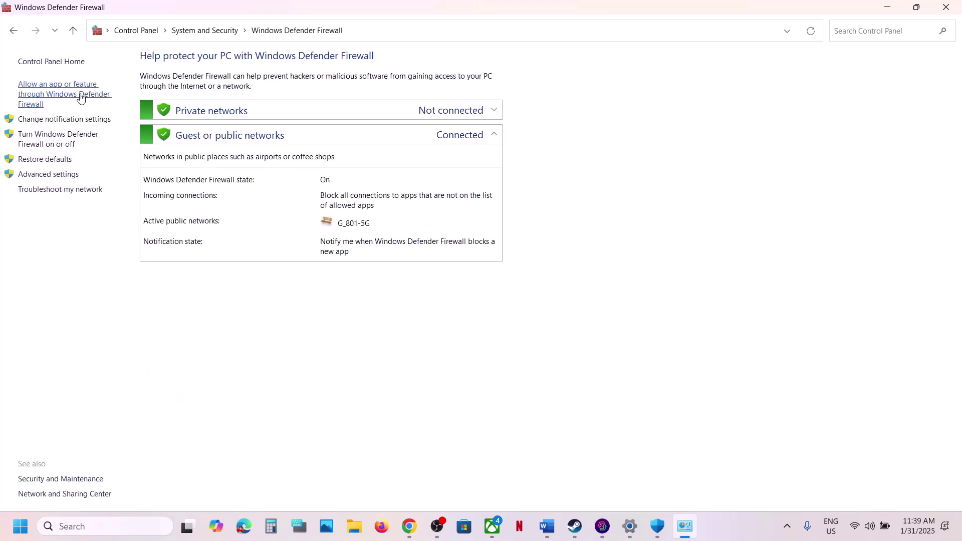
- Try to add the Spider-Man2 application from the Marvel's Spider-Man 2 install folder to the apps allowed through Windows Defender Firewall
{"action": "left_click", "coordinate": [80, 98]}
{"action": "left_click", "coordinate": [634, 96]}
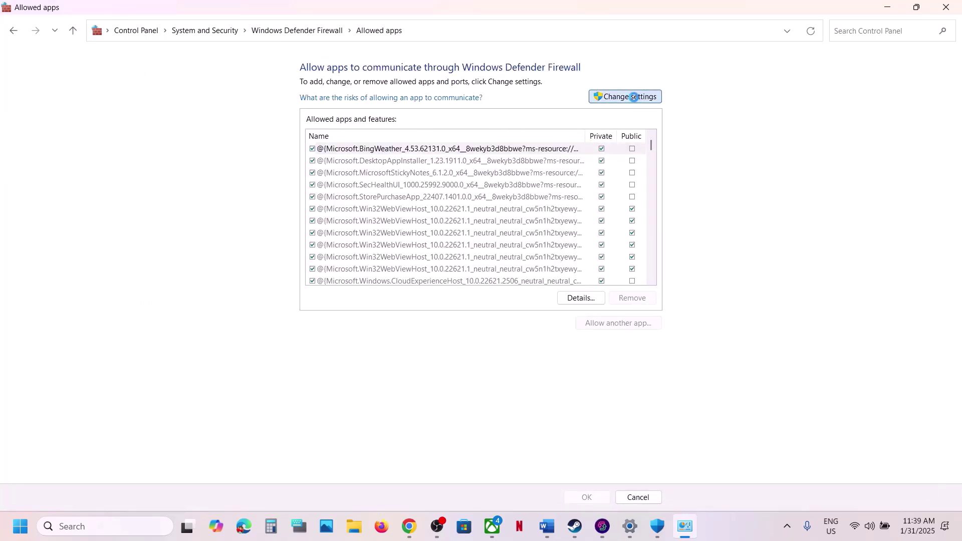
{"action": "left_click", "coordinate": [621, 323]}
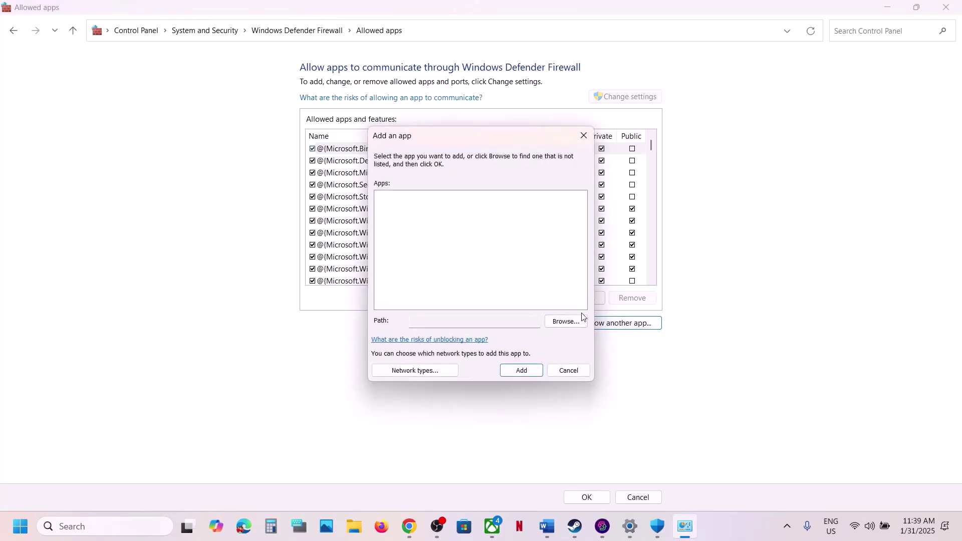
{"action": "left_click", "coordinate": [566, 322]}
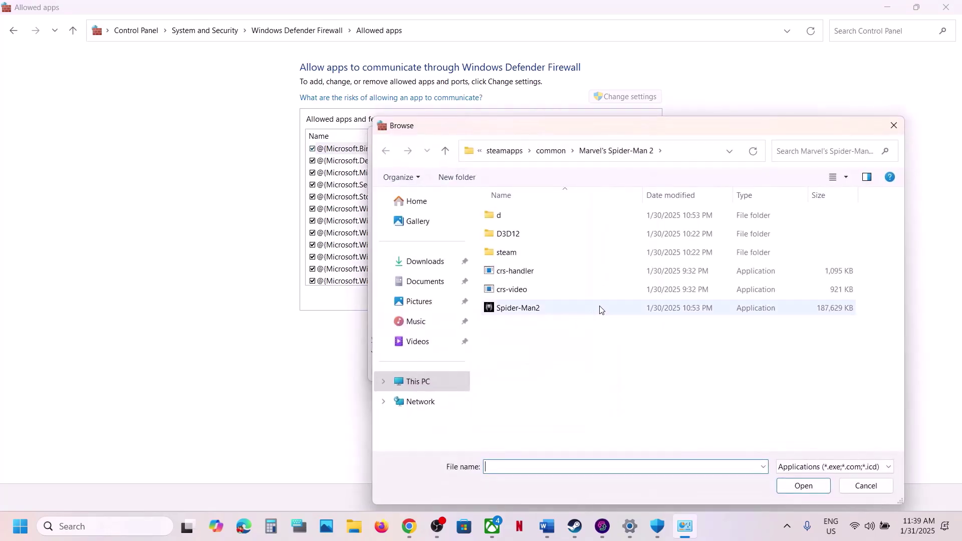
{"action": "left_click", "coordinate": [558, 308]}
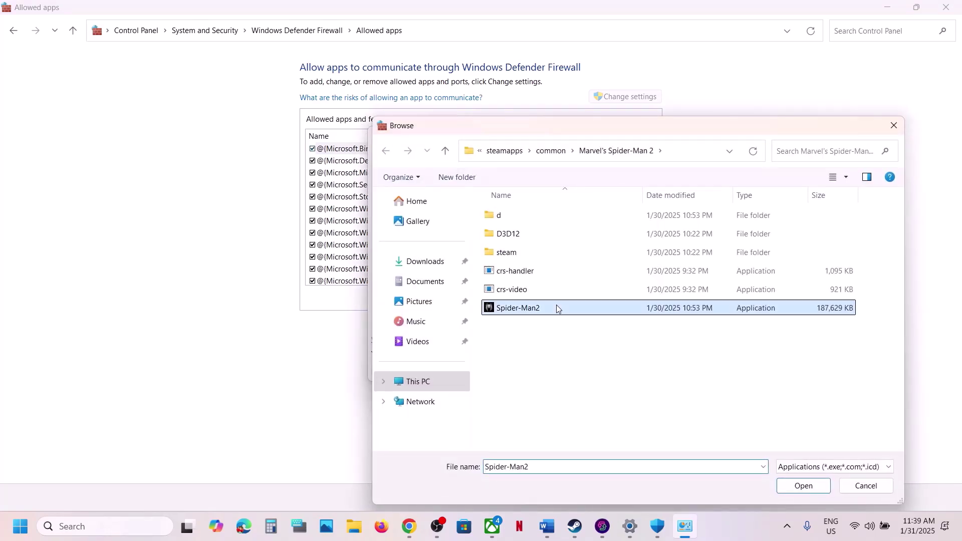
{"action": "left_click", "coordinate": [796, 487]}
{"action": "left_click", "coordinate": [520, 369]}
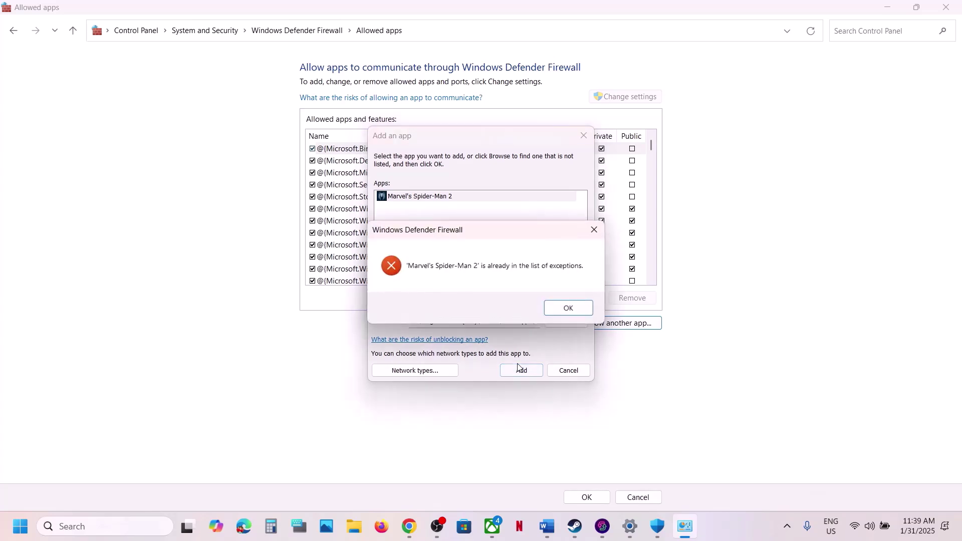
{"action": "left_click", "coordinate": [561, 306]}
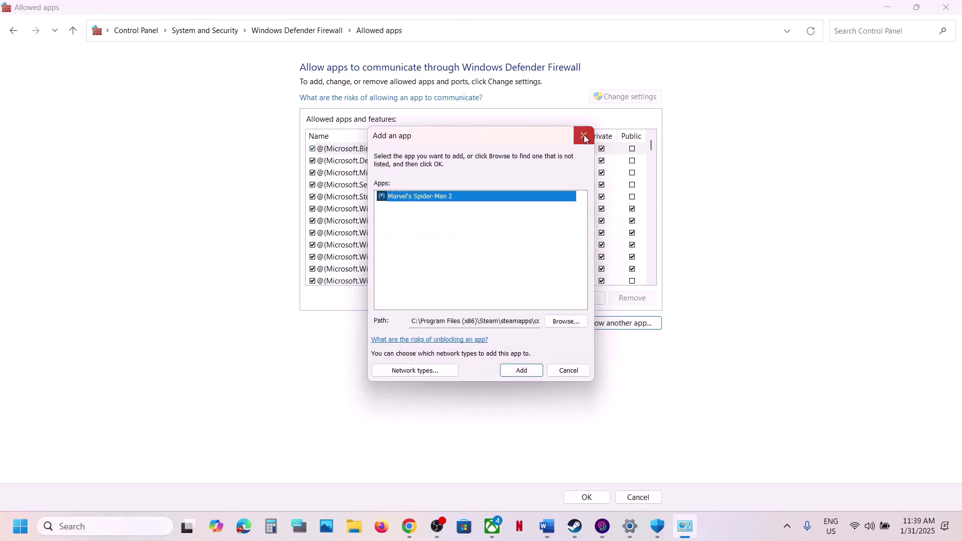
{"action": "left_click", "coordinate": [584, 135]}
- Find the Marvel's Spider-Man 2 entry in the firewall's allowed apps list and check its permitted networks
{"action": "left_click", "coordinate": [437, 207]}
{"action": "key", "text": "m"}
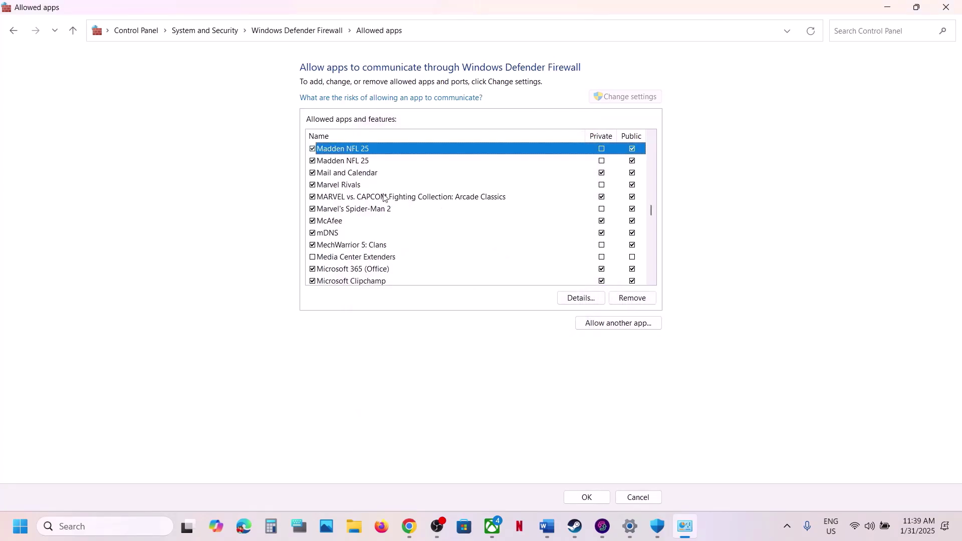
{"action": "left_click", "coordinate": [360, 208]}
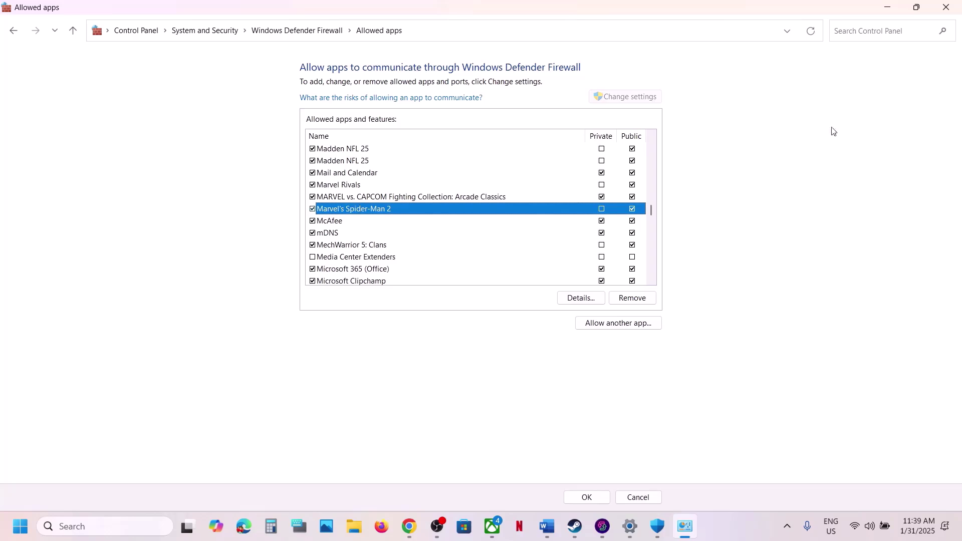
- Close the firewall, Windows Security and Settings windows, and highlight the Step 15 instruction to run the game as an administrator in the Word document
{"action": "left_click", "coordinate": [946, 7]}
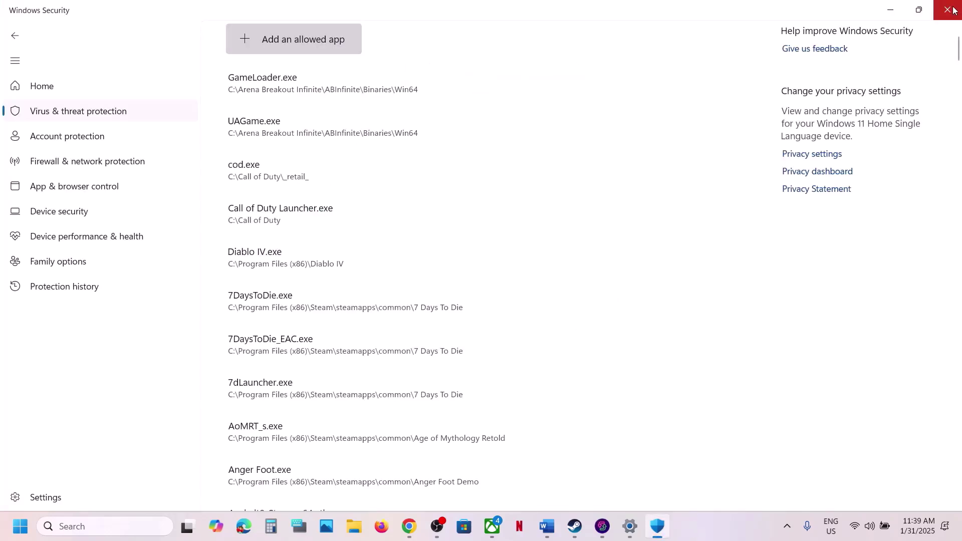
{"action": "left_click", "coordinate": [954, 10]}
{"action": "left_click", "coordinate": [952, 11]}
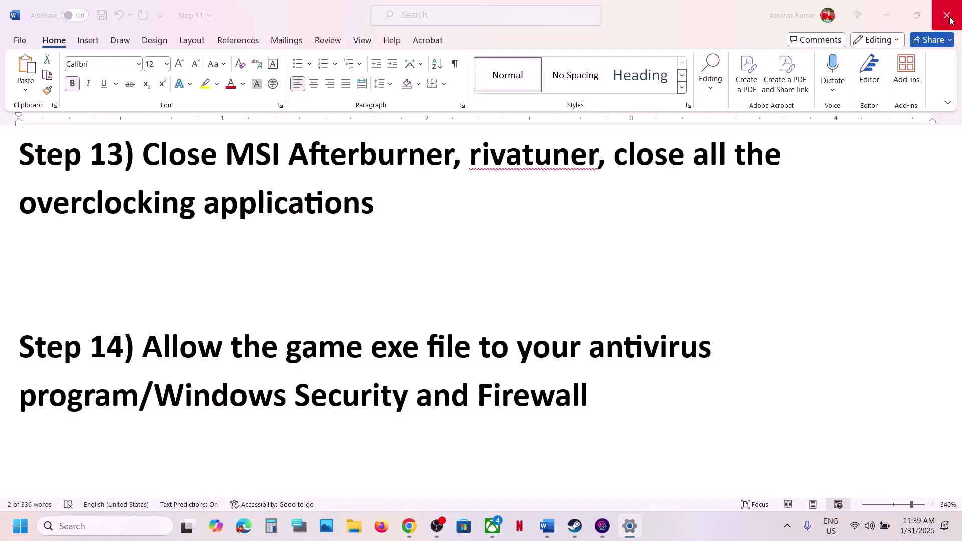
{"action": "scroll", "coordinate": [507, 269], "scroll_direction": "down", "scroll_amount": 3}
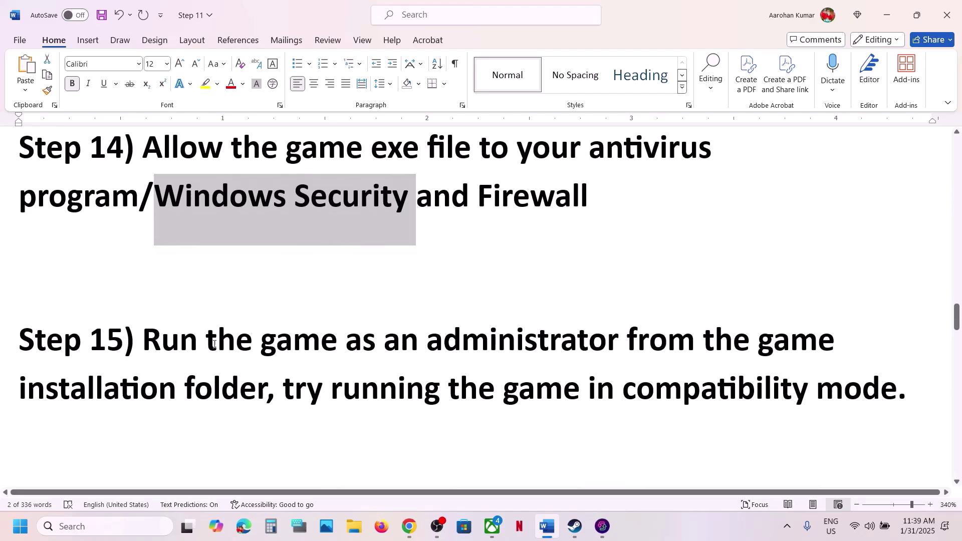
{"action": "left_click_drag", "start_coordinate": [178, 346], "coordinate": [260, 377]}
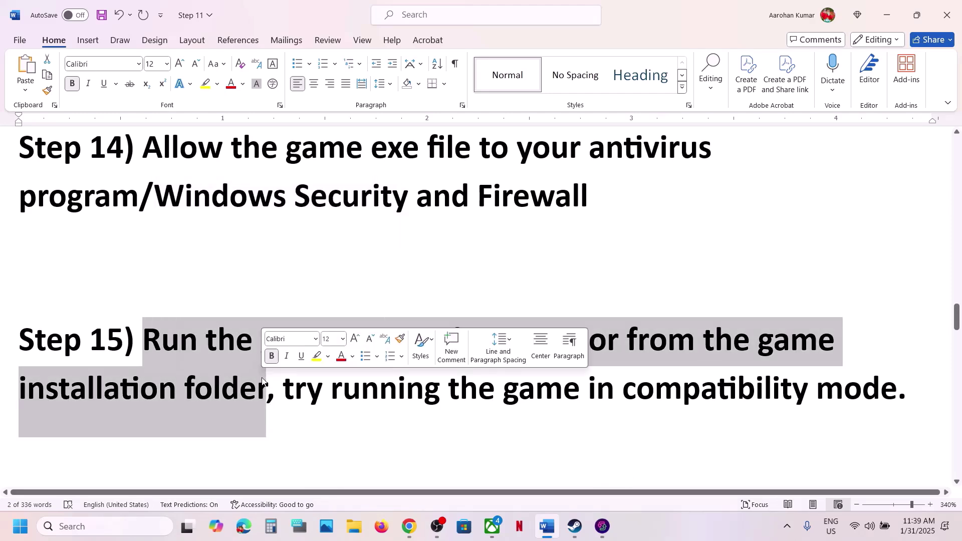
- Switch to Steam and open the local files folder of Marvel's Spider-Man 2 from the library
{"action": "left_click", "coordinate": [576, 530]}
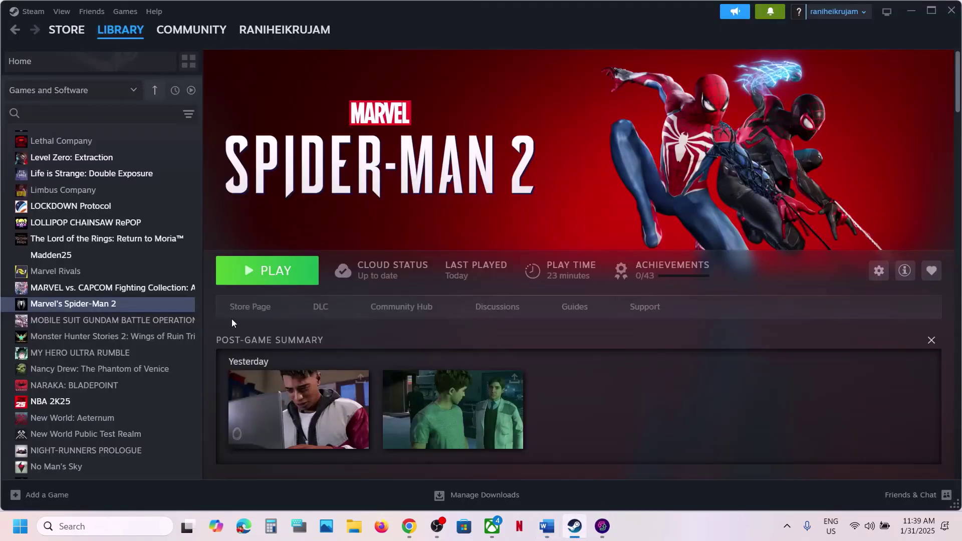
{"action": "right_click", "coordinate": [95, 304]}
{"action": "mouse_move", "coordinate": [123, 377]}
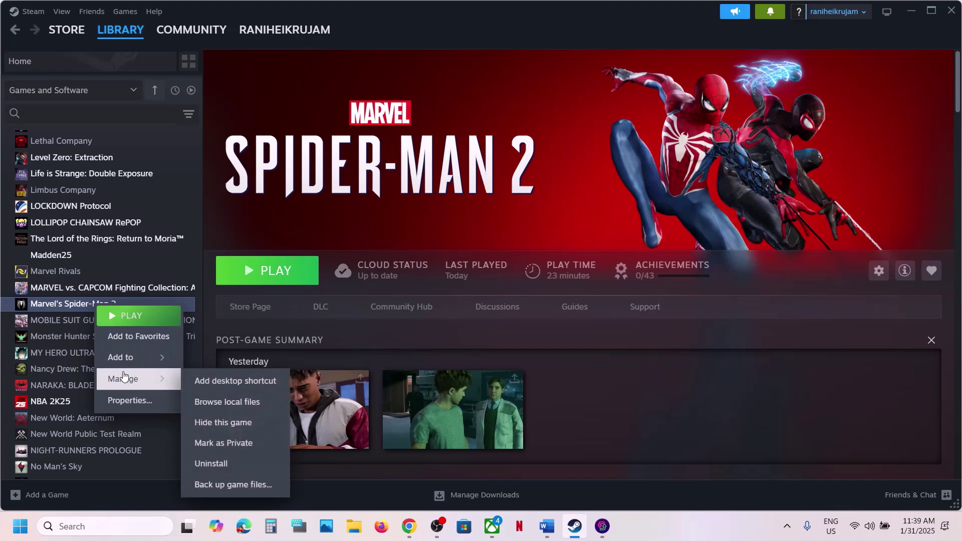
{"action": "left_click", "coordinate": [235, 403]}
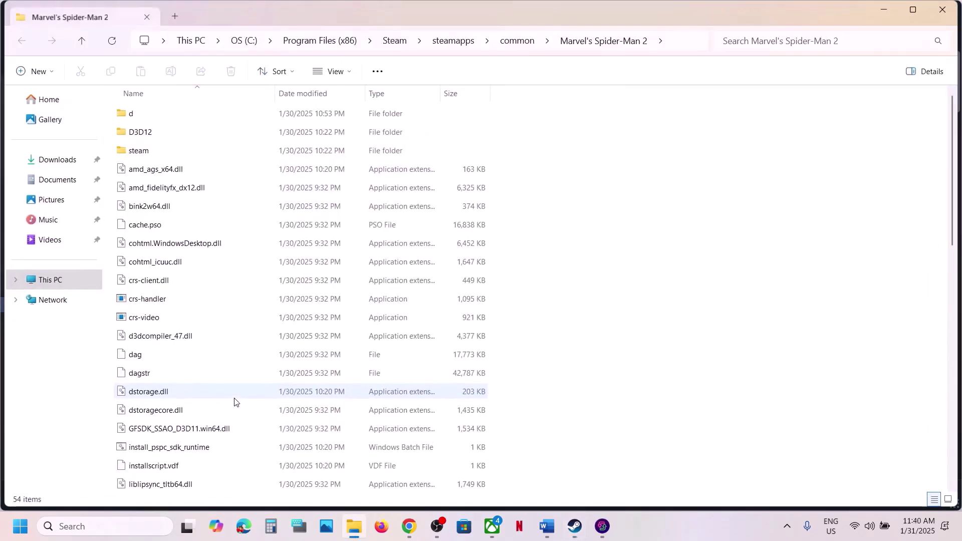
- Set the Spider-Man2 application to run as an administrator in its compatibility properties, leaving compatibility mode off
{"action": "scroll", "coordinate": [232, 277], "scroll_direction": "down", "scroll_amount": 10}
{"action": "scroll", "coordinate": [224, 265], "scroll_direction": "down", "scroll_amount": 1}
{"action": "left_click", "coordinate": [166, 264]}
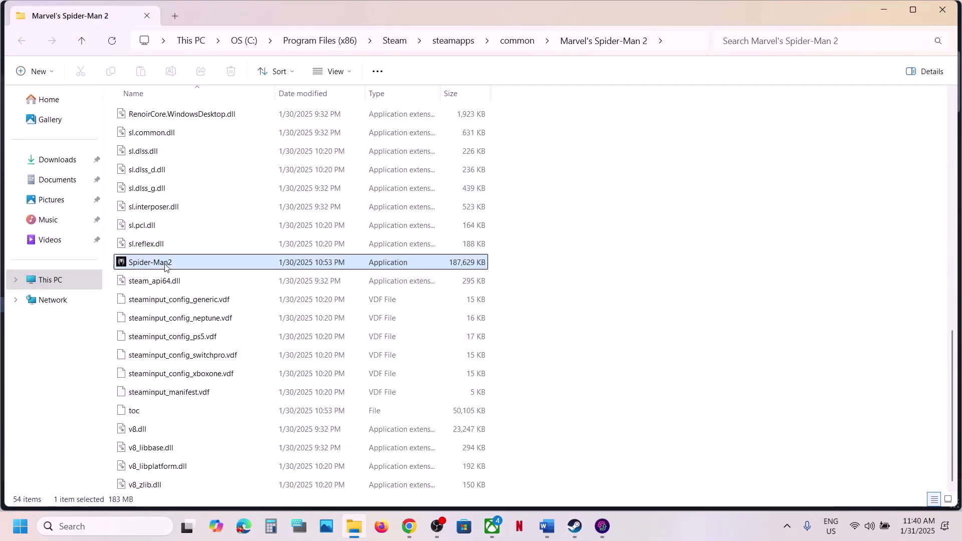
{"action": "right_click", "coordinate": [166, 263]}
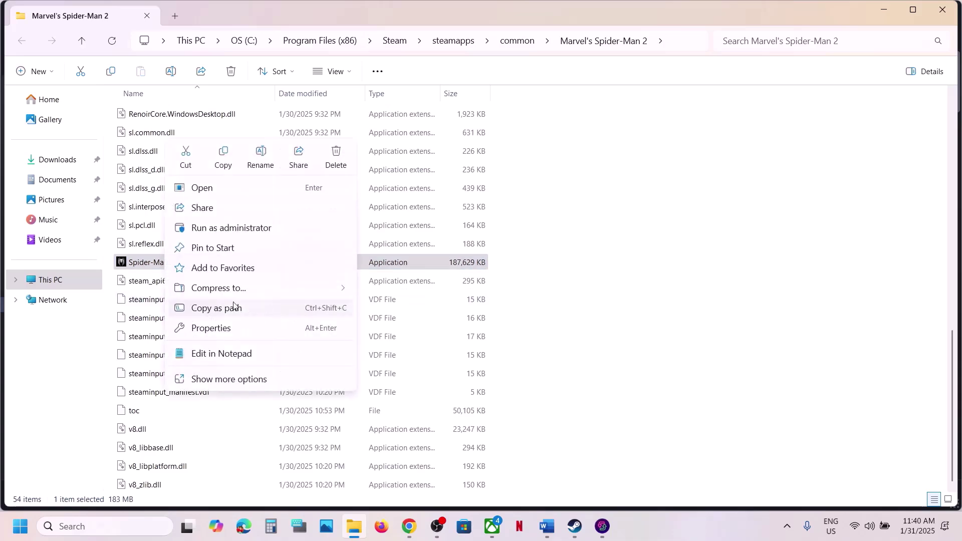
{"action": "left_click", "coordinate": [227, 328]}
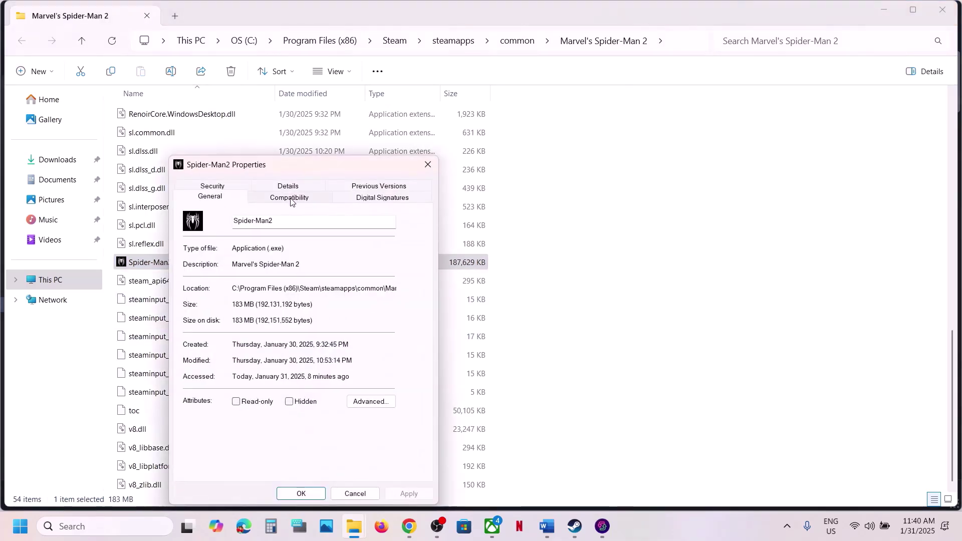
{"action": "left_click", "coordinate": [290, 197]}
{"action": "left_click", "coordinate": [193, 281]}
{"action": "left_click", "coordinate": [193, 282]}
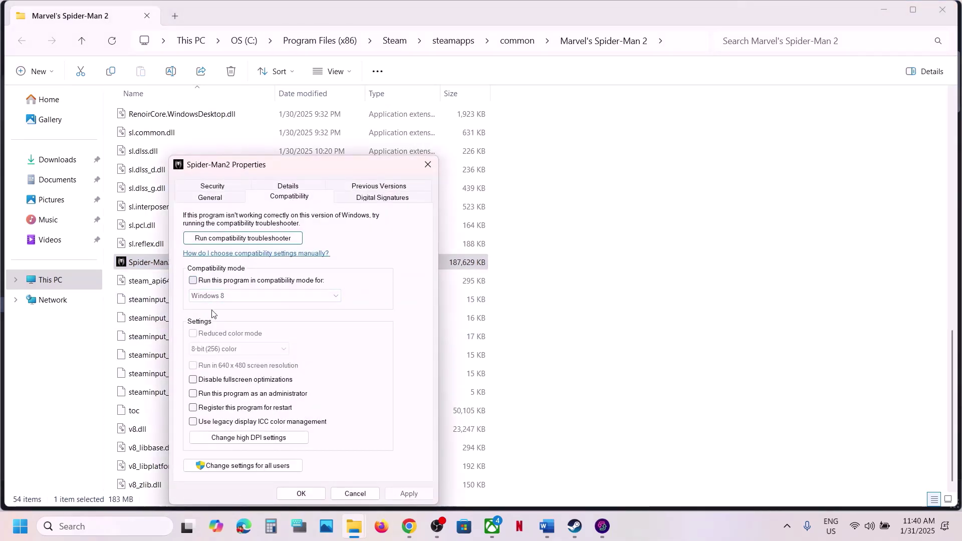
{"action": "left_click", "coordinate": [194, 395]}
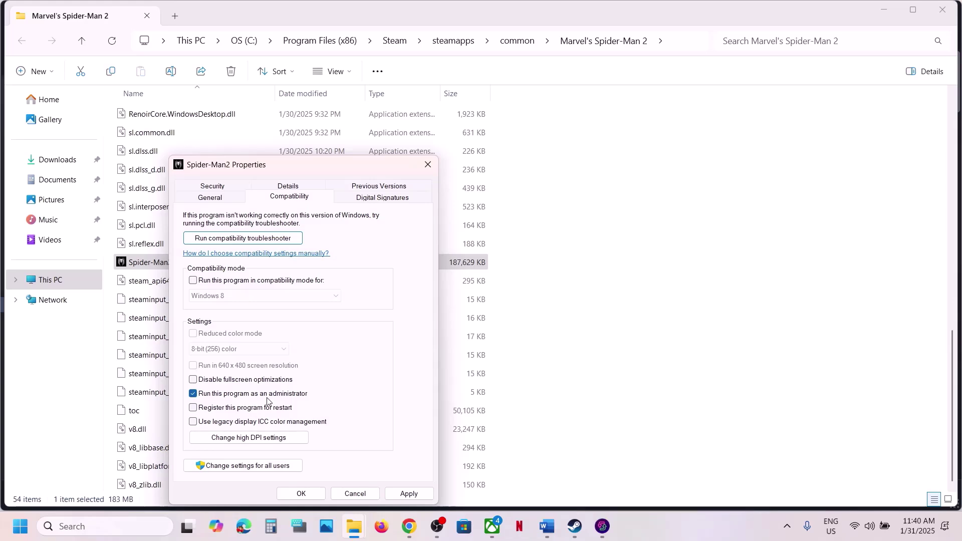
{"action": "left_click", "coordinate": [408, 493]}
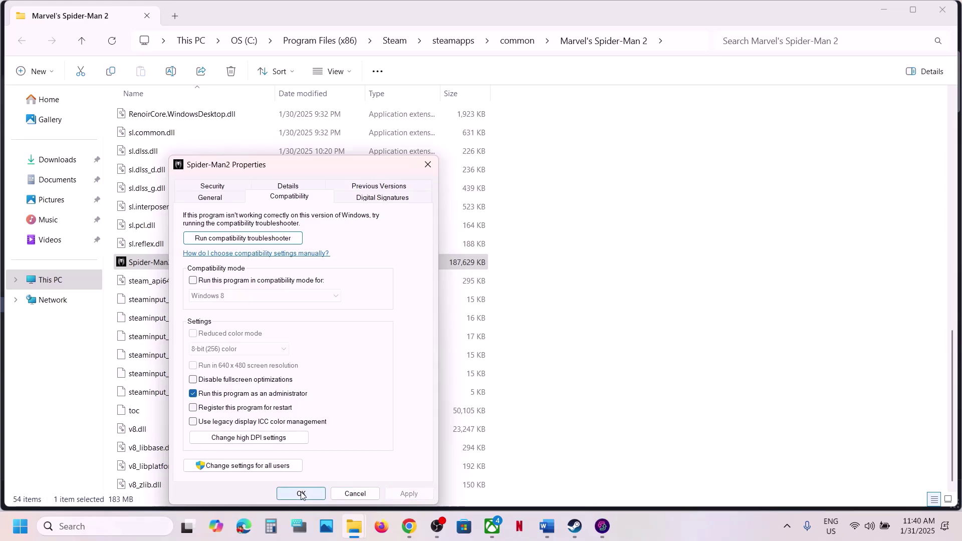
{"action": "left_click", "coordinate": [301, 494]}
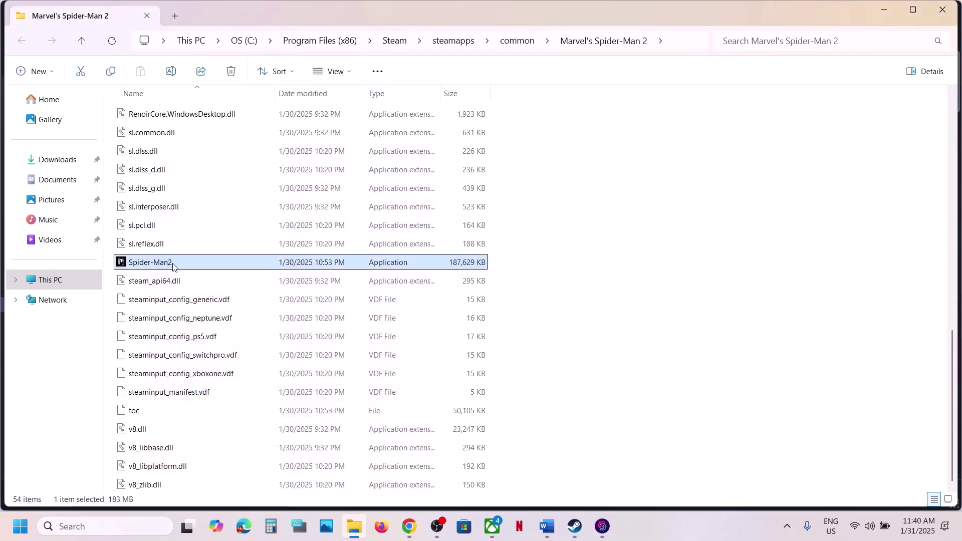
- Reopen the Spider-Man2 application's compatibility properties and apply compatibility mode for Windows 8
{"action": "right_click", "coordinate": [173, 269]}
{"action": "left_click", "coordinate": [222, 334]}
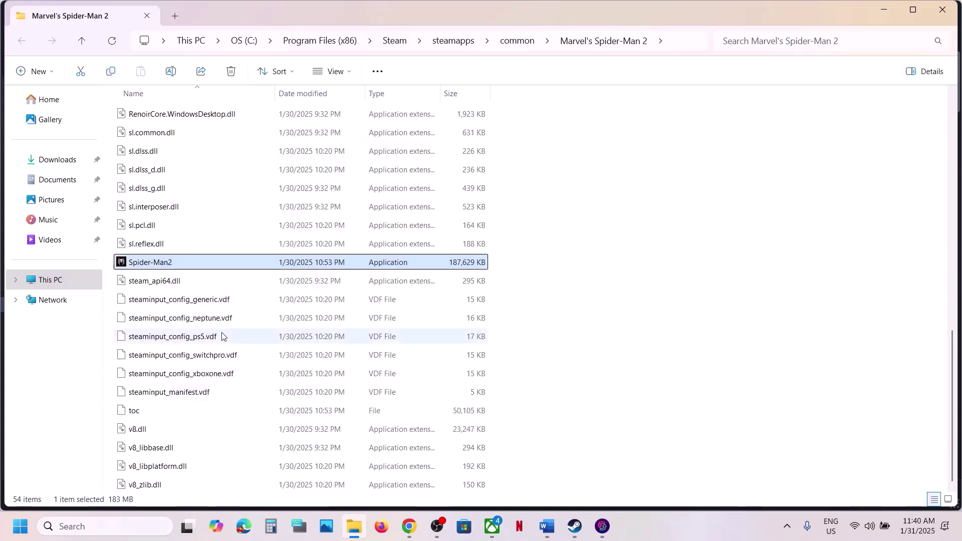
{"action": "left_click", "coordinate": [286, 199]}
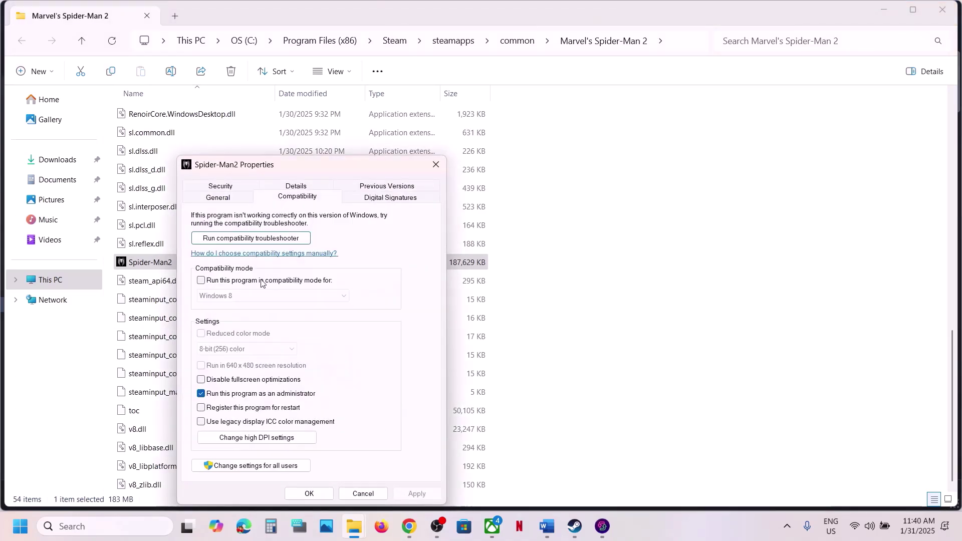
{"action": "left_click", "coordinate": [201, 281]}
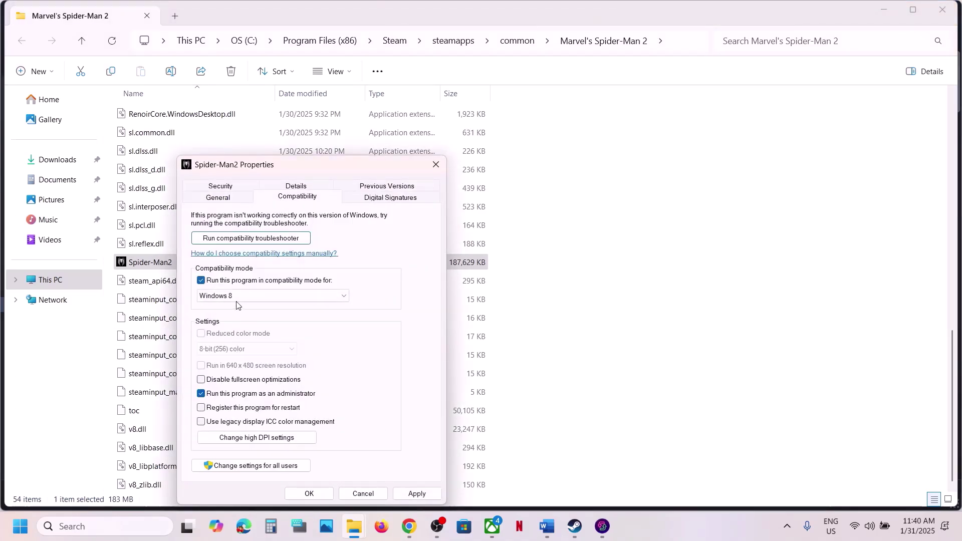
{"action": "left_click", "coordinate": [417, 494]}
{"action": "left_click", "coordinate": [318, 495]}
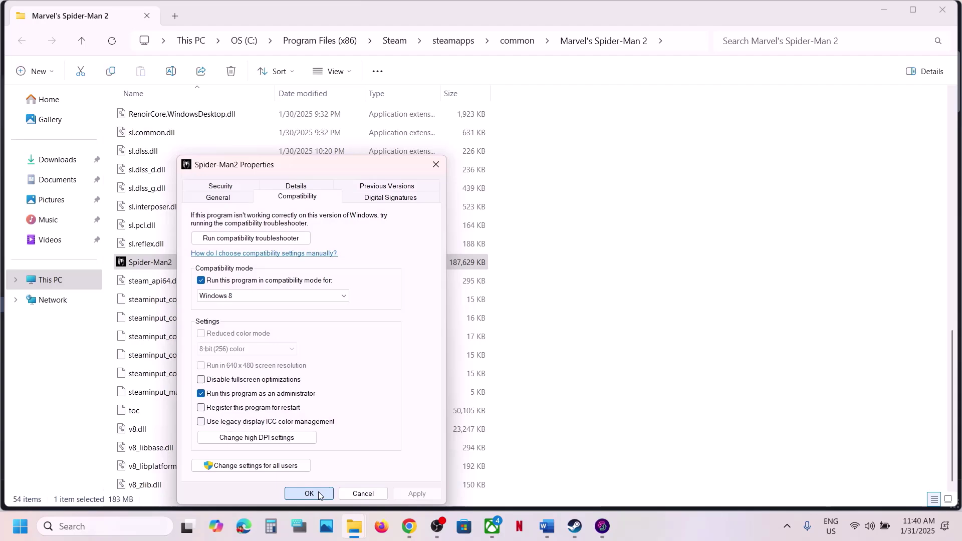
- Change the Spider-Man2 application's compatibility mode to Windows 7, disable fullscreen optimizations, and apply both settings
{"action": "left_click", "coordinate": [242, 297]}
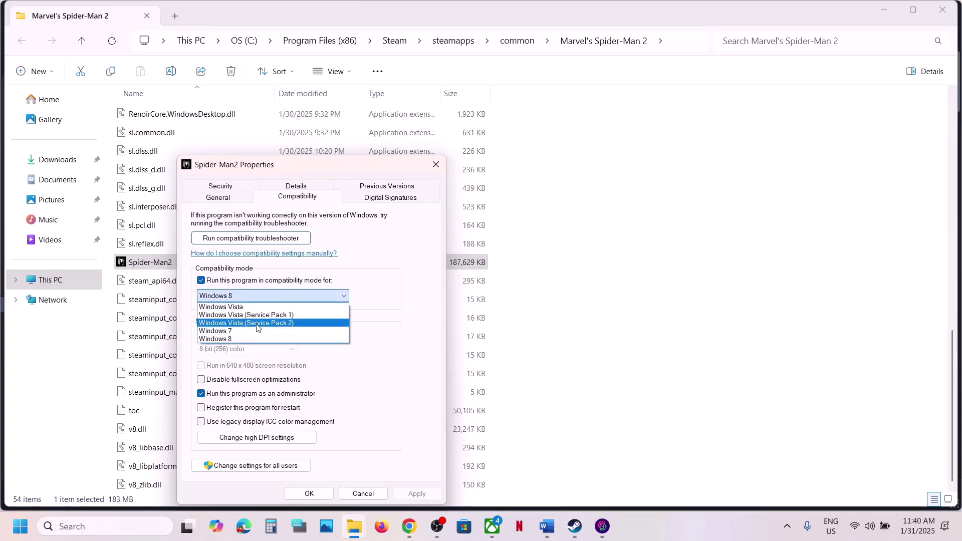
{"action": "left_click", "coordinate": [248, 331]}
{"action": "left_click", "coordinate": [404, 493]}
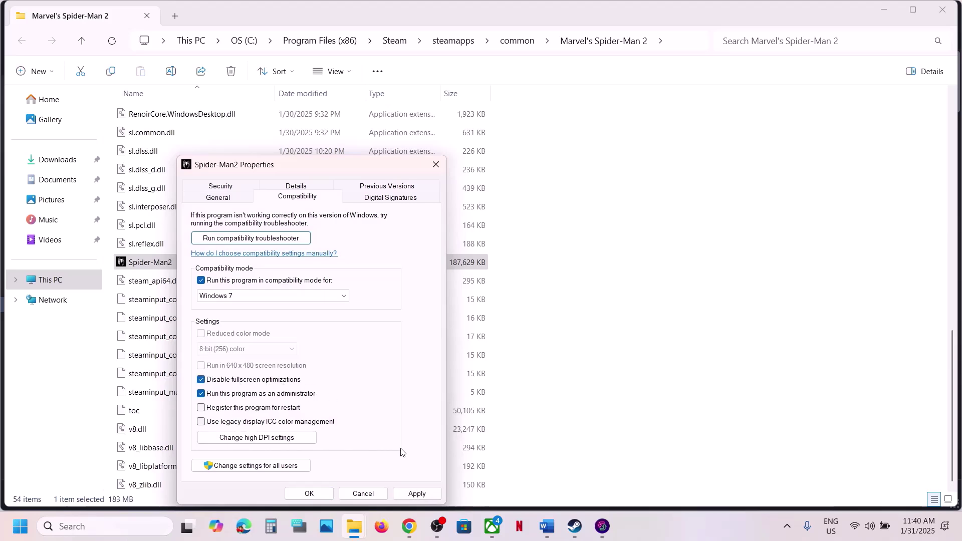
{"action": "left_click", "coordinate": [414, 493]}
{"action": "left_click", "coordinate": [313, 491]}
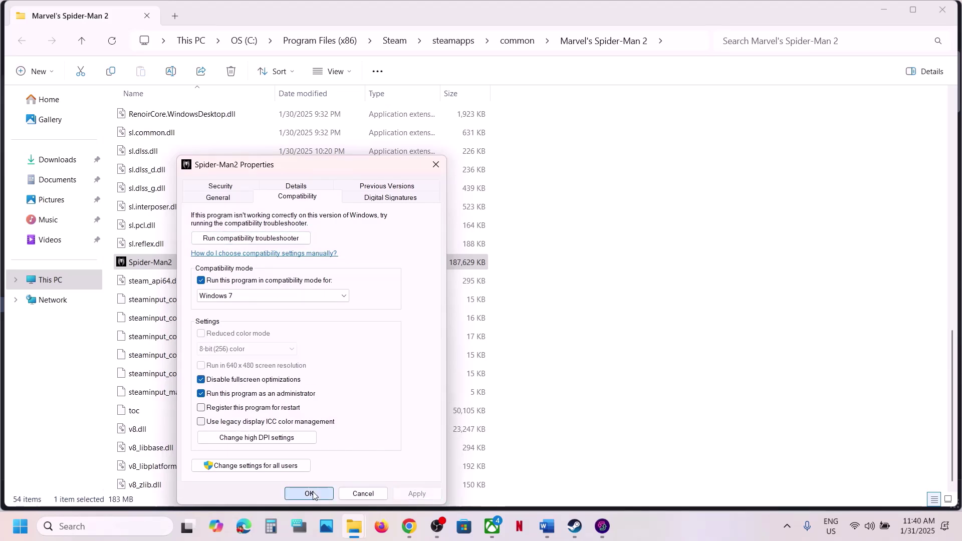
- Turn off compatibility mode, disabled fullscreen optimizations and administrator mode for the Spider-Man2 application, and return to the Word document
{"action": "right_click", "coordinate": [192, 266]}
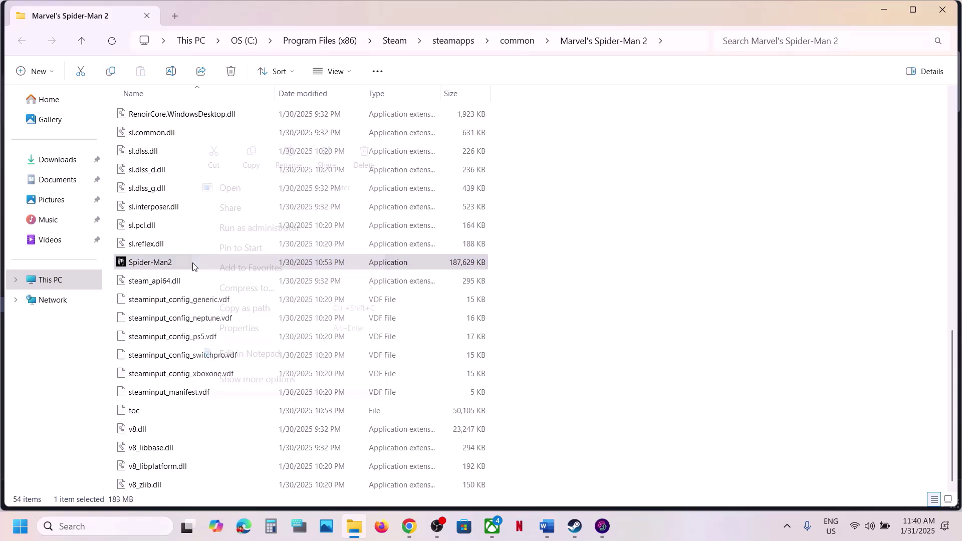
{"action": "left_click", "coordinate": [256, 329]}
{"action": "left_click", "coordinate": [309, 199]}
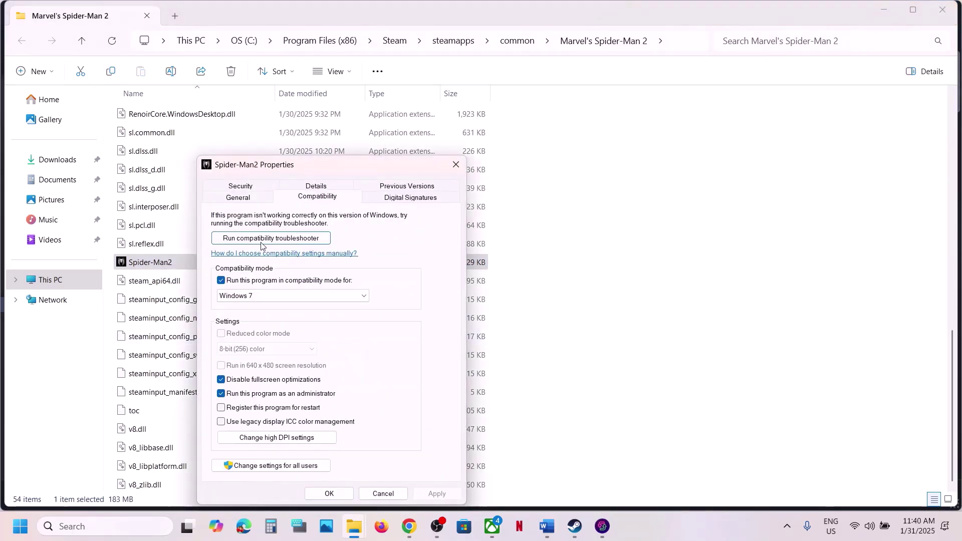
{"action": "left_click", "coordinate": [221, 281]}
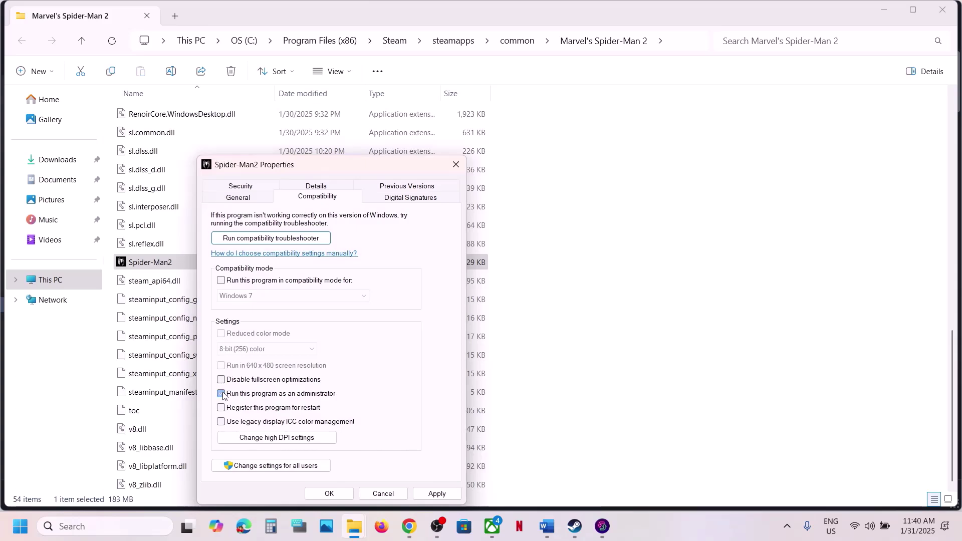
{"action": "left_click", "coordinate": [436, 493]}
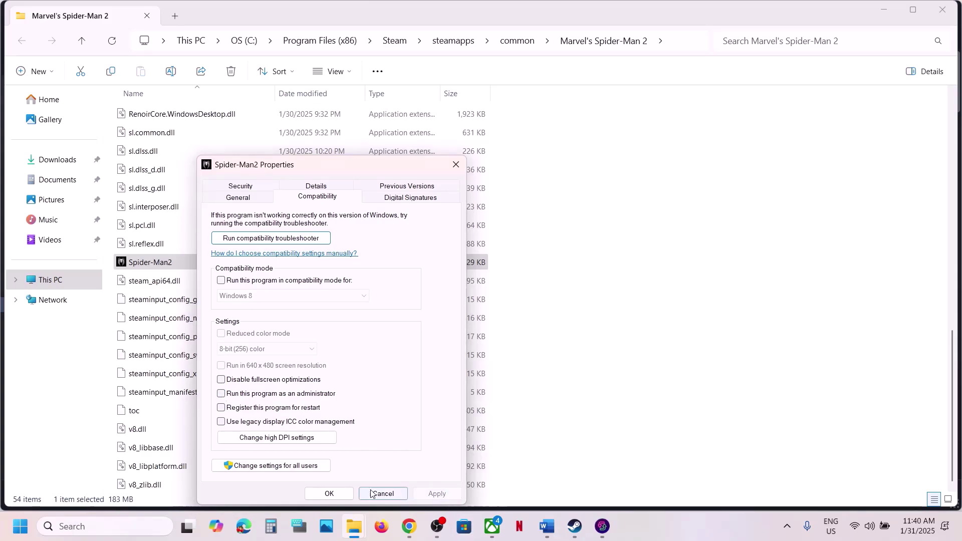
{"action": "left_click", "coordinate": [329, 494]}
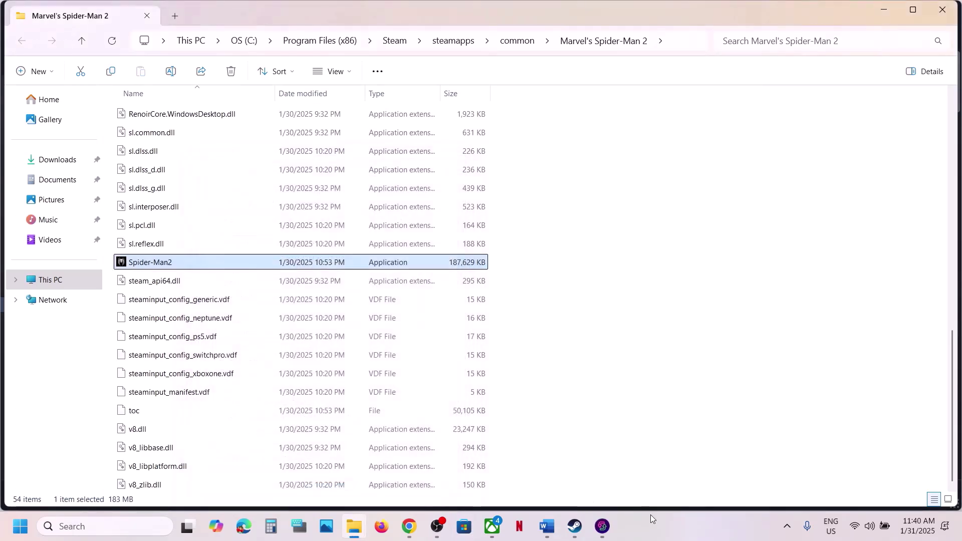
{"action": "left_click", "coordinate": [574, 527]}
{"action": "left_click", "coordinate": [547, 526]}
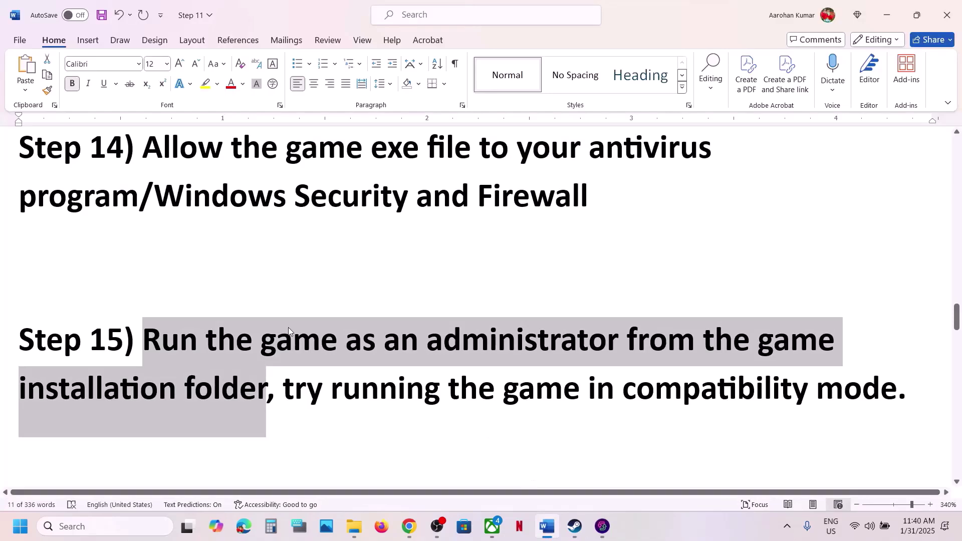
- Highlight the Step 16 text, switch to Steam and view the file verification option in Marvel's Spider-Man 2's installed files properties
{"action": "scroll", "coordinate": [287, 327], "scroll_direction": "down", "scroll_amount": 3}
{"action": "left_click_drag", "start_coordinate": [143, 315], "coordinate": [382, 320]}
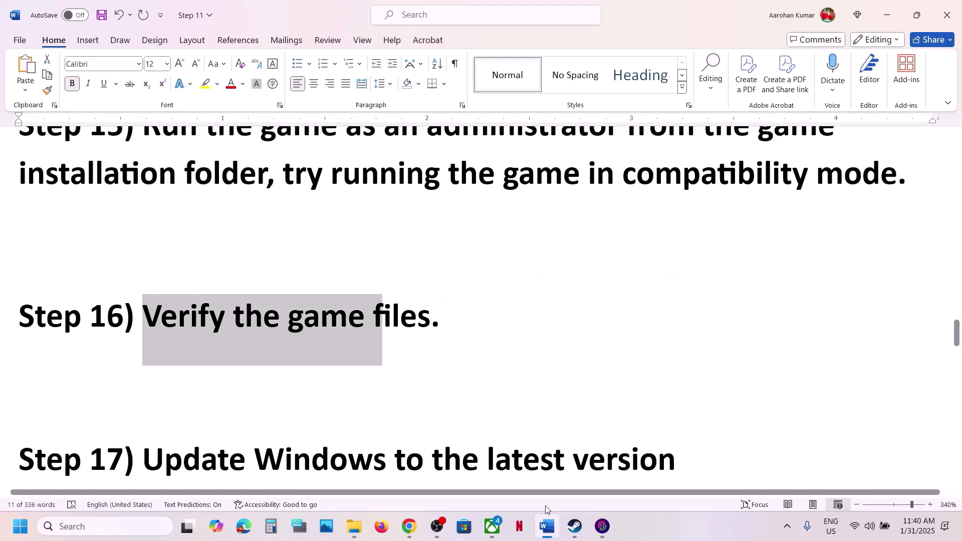
{"action": "left_click", "coordinate": [571, 534]}
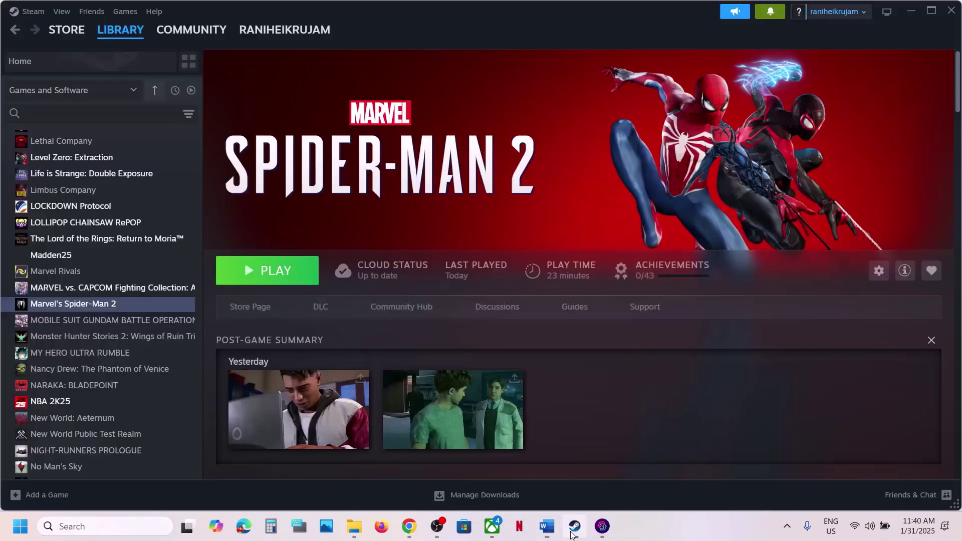
{"action": "right_click", "coordinate": [130, 305]}
{"action": "left_click", "coordinate": [152, 404]}
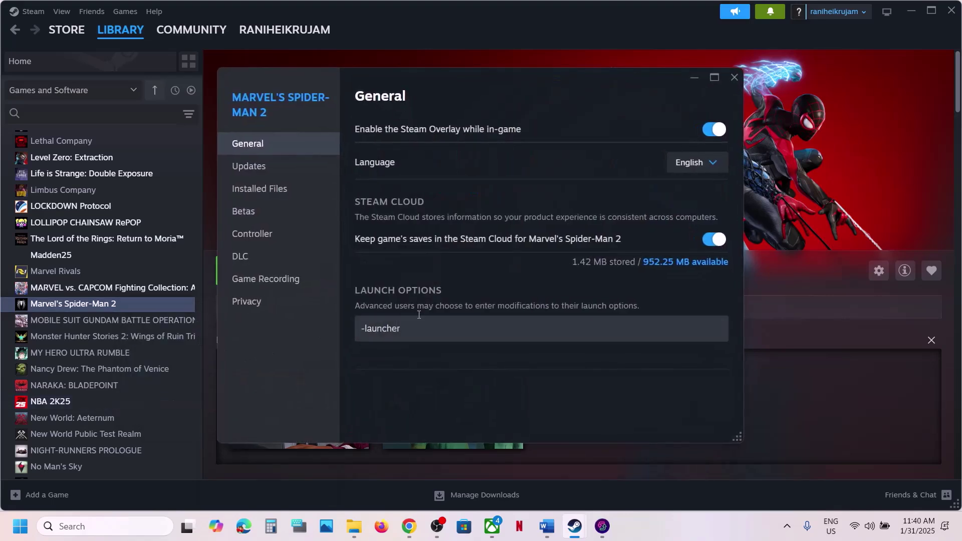
{"action": "left_click", "coordinate": [326, 188]}
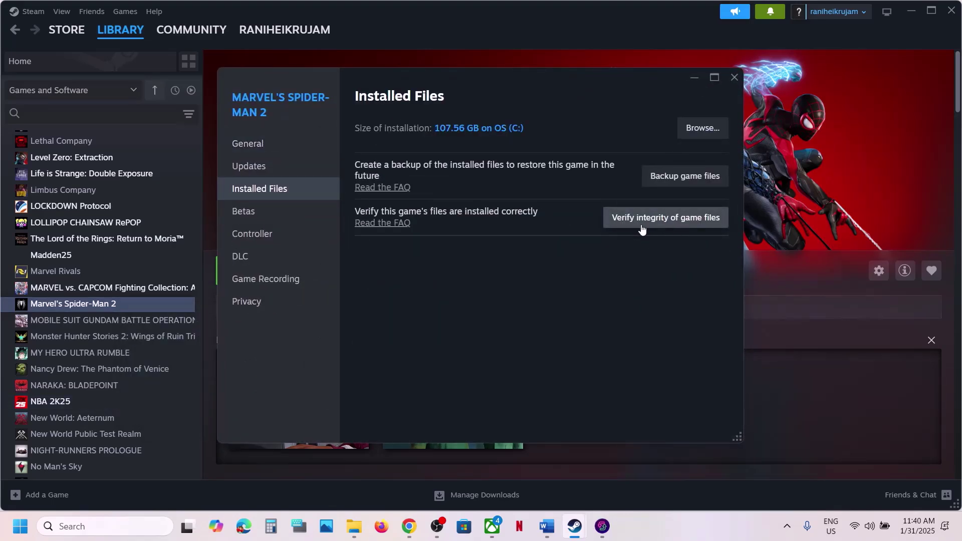
{"action": "left_click", "coordinate": [735, 77]}
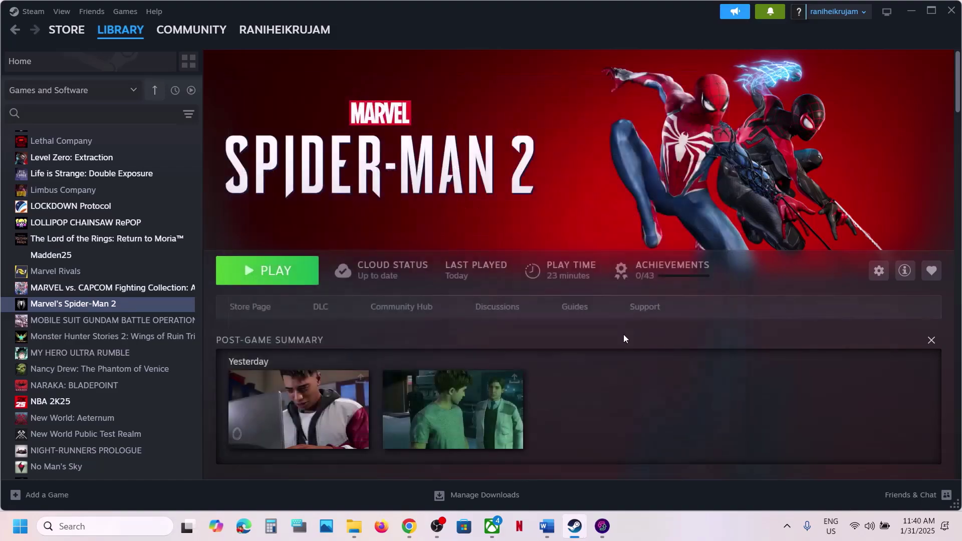
- Highlight the Step 17 text in the Word document and check for new Windows updates in Windows Settings
{"action": "left_click", "coordinate": [547, 526]}
{"action": "scroll", "coordinate": [364, 382], "scroll_direction": "down", "scroll_amount": 1}
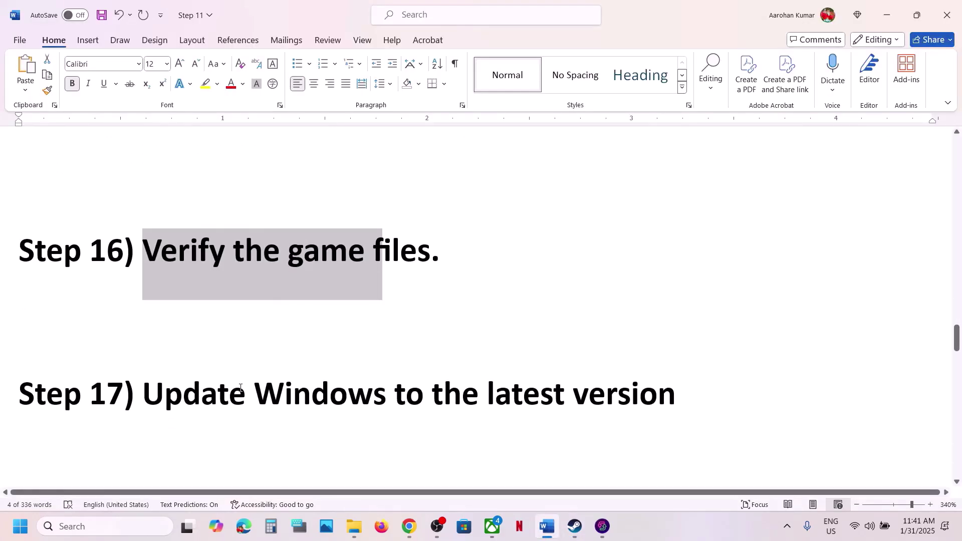
{"action": "left_click_drag", "start_coordinate": [143, 396], "coordinate": [627, 387]}
{"action": "key", "text": "super+i"}
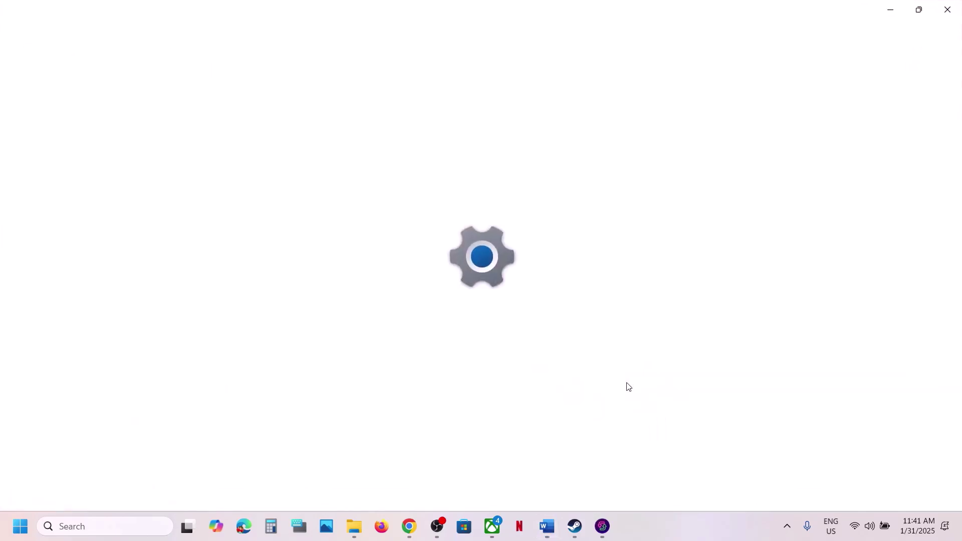
{"action": "left_click", "coordinate": [100, 419]}
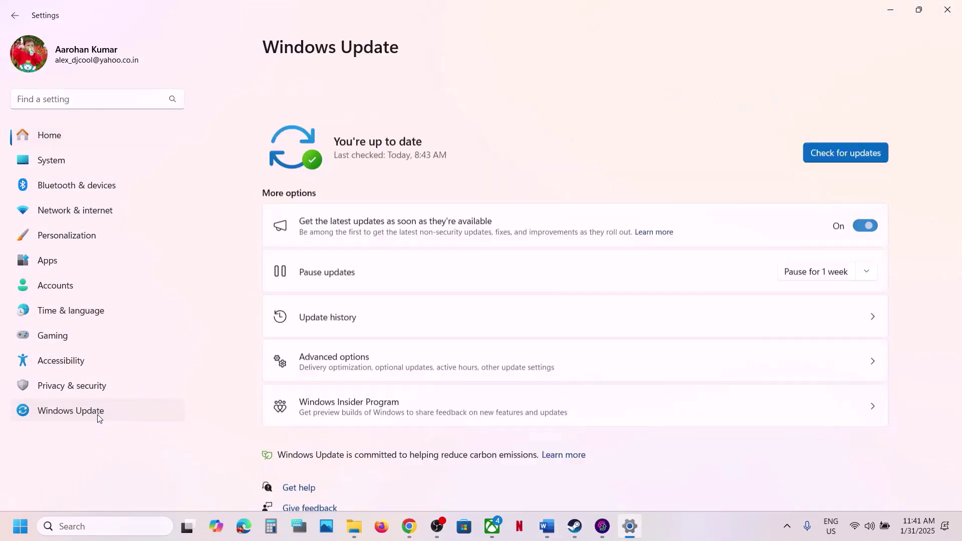
{"action": "left_click", "coordinate": [872, 110]}
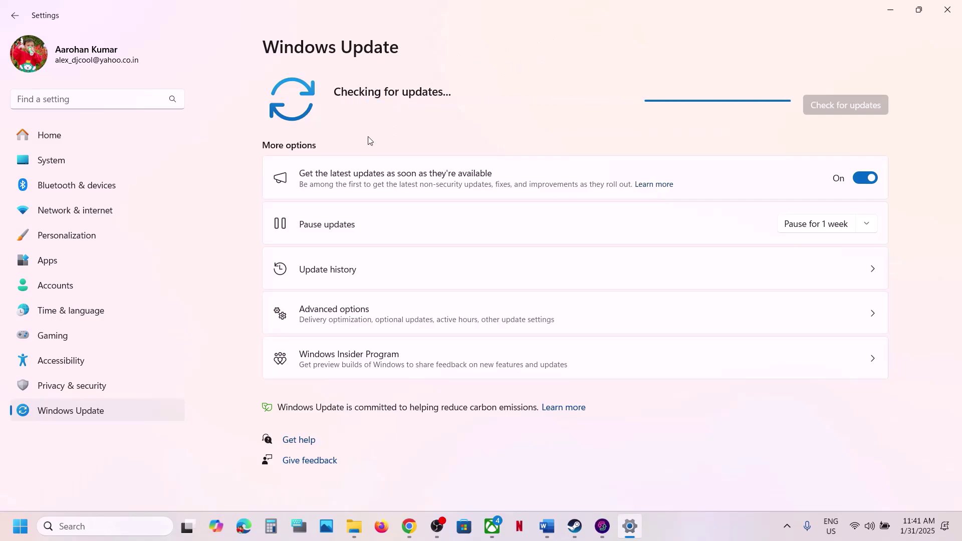
{"action": "left_click", "coordinate": [11, 530]}
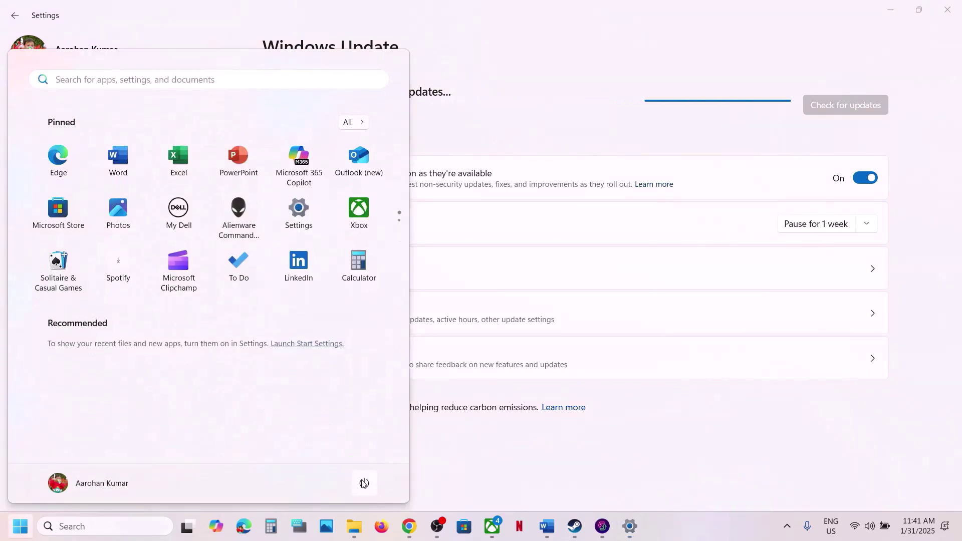
{"action": "left_click", "coordinate": [364, 483]}
{"action": "left_click", "coordinate": [466, 455]}
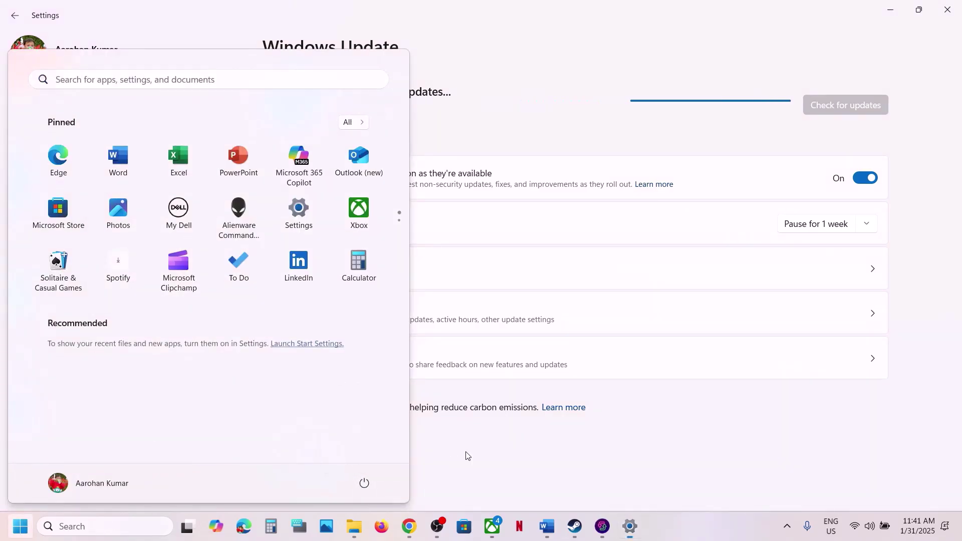
{"action": "left_click", "coordinate": [465, 455]}
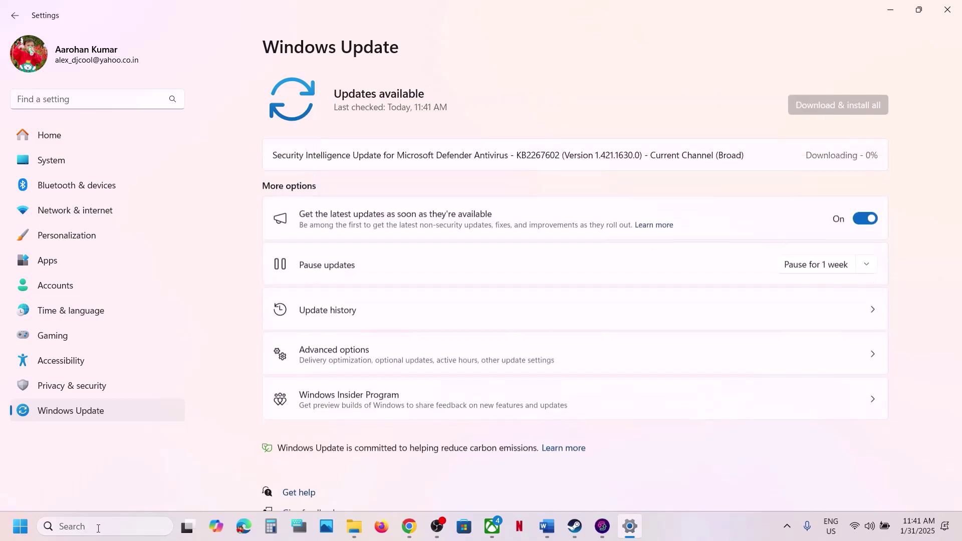
- Run winver to check the installed Windows version and close the About Windows information
{"action": "left_click", "coordinate": [98, 527]}
{"action": "type", "text": "winver"}
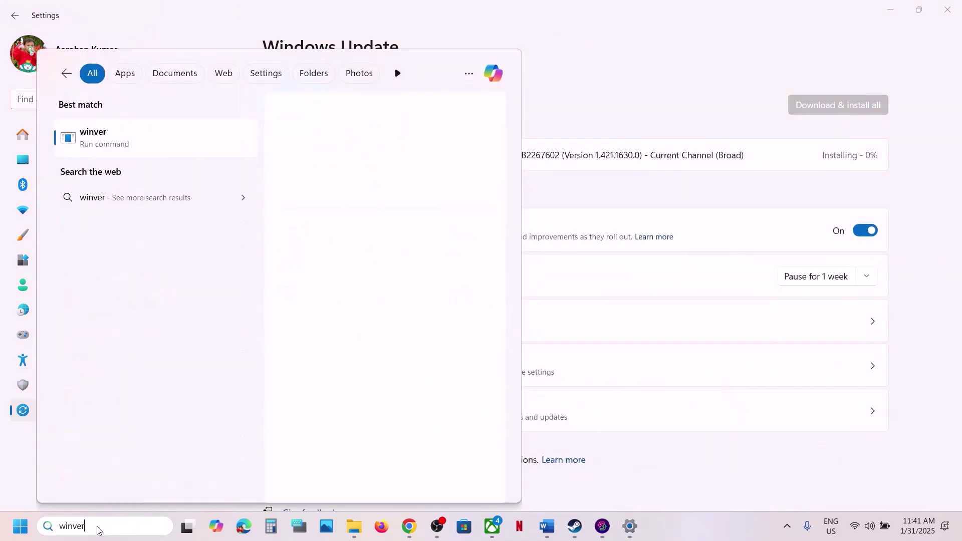
{"action": "key", "text": "Return"}
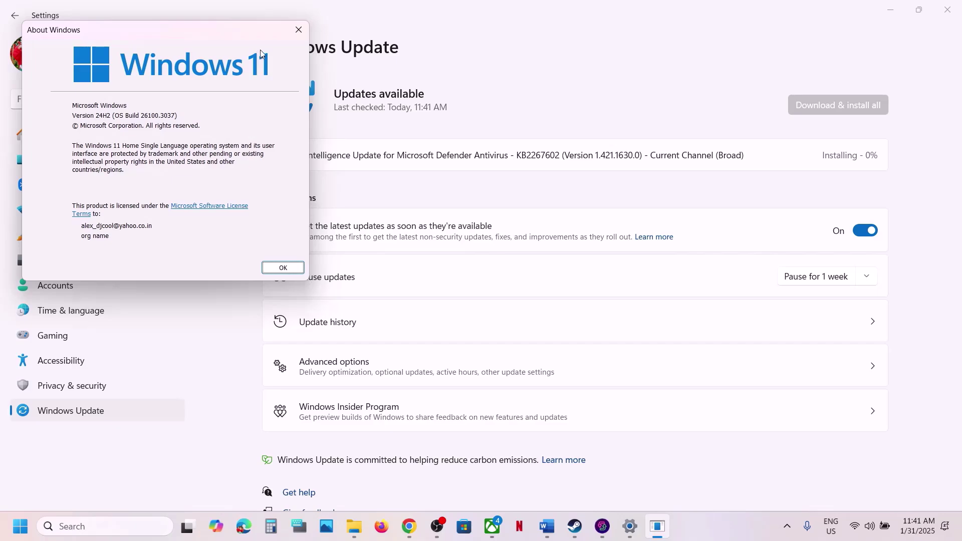
{"action": "left_click", "coordinate": [299, 30]}
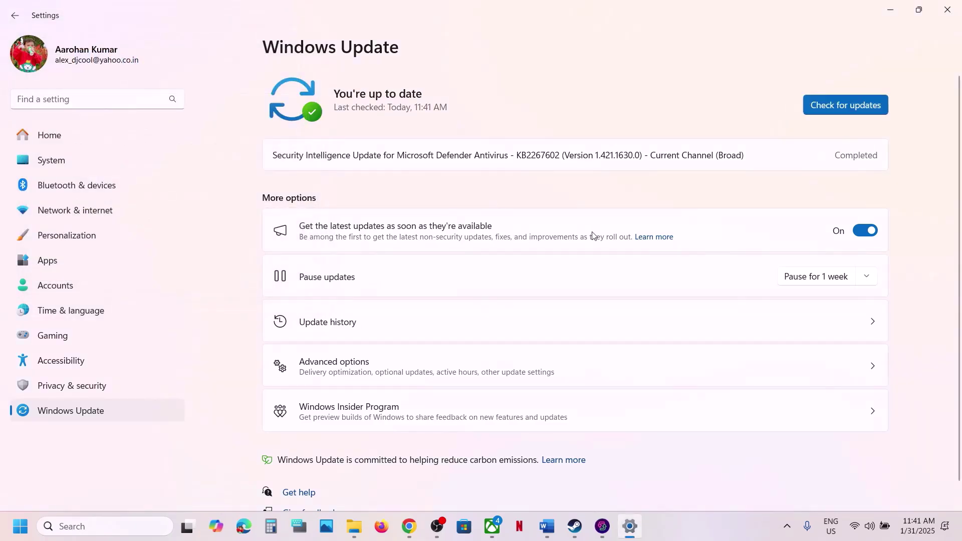
- Select the Visual C++ link under Step 18 in the Word document and open it in a new Chrome tab
{"action": "left_click", "coordinate": [535, 531]}
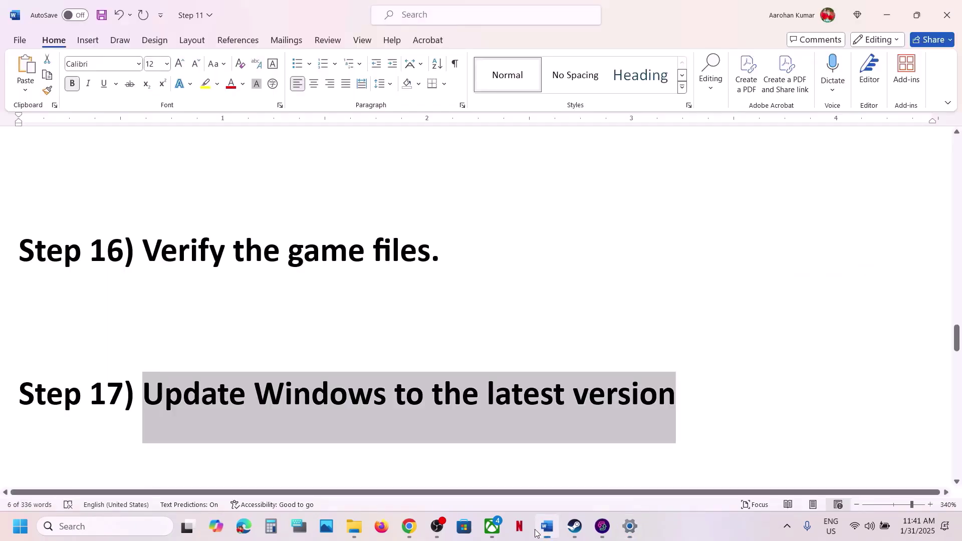
{"action": "scroll", "coordinate": [319, 396], "scroll_direction": "down", "scroll_amount": 4}
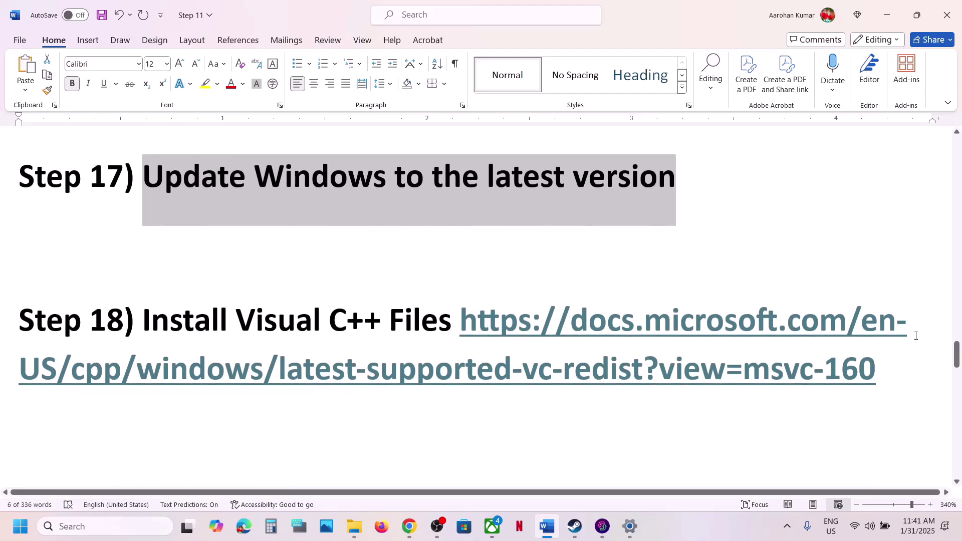
{"action": "left_click_drag", "start_coordinate": [883, 361], "coordinate": [464, 311]}
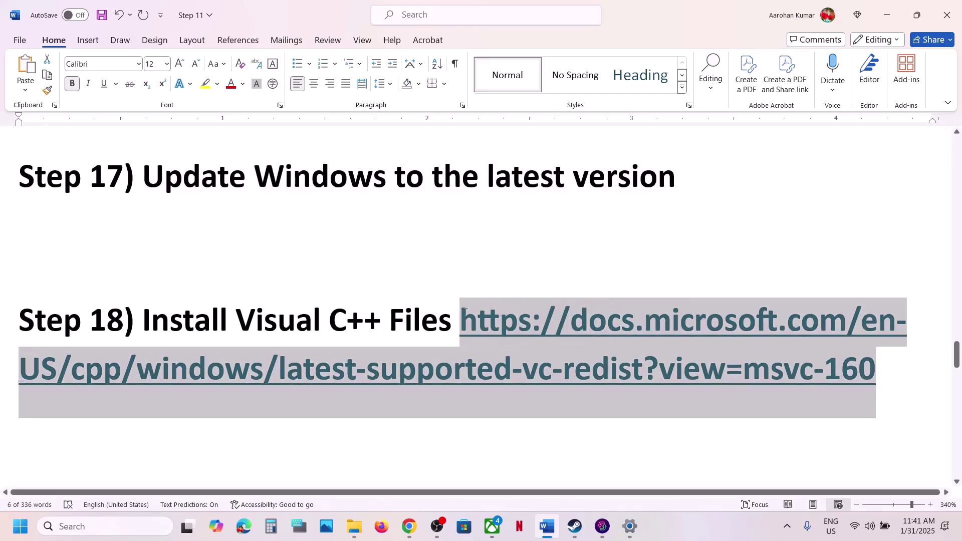
{"action": "left_click", "coordinate": [409, 526]}
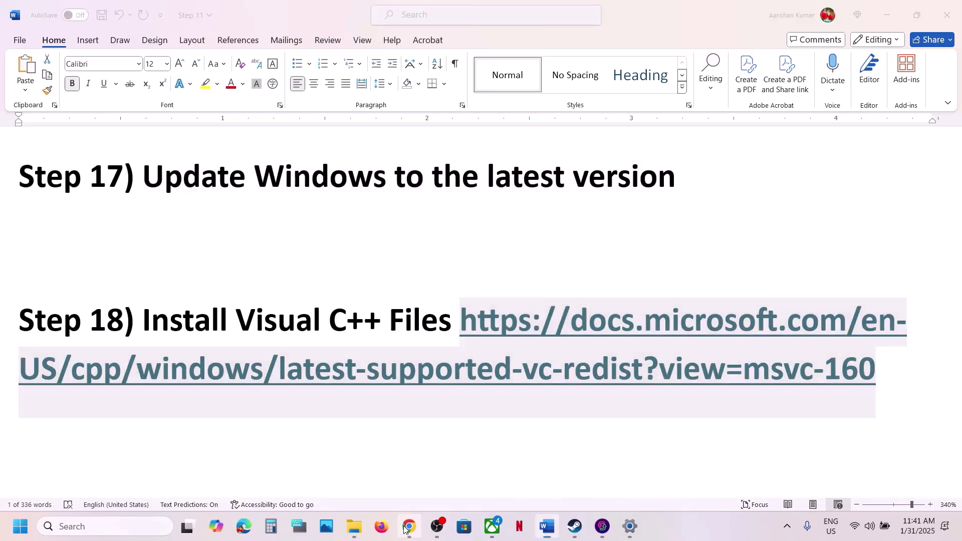
{"action": "left_click", "coordinate": [332, 13]}
{"action": "type", "text": "https://learn.microsoft.com/en-us/cpp/windows/latest-supported-vc-redist?view=msvc-160"}
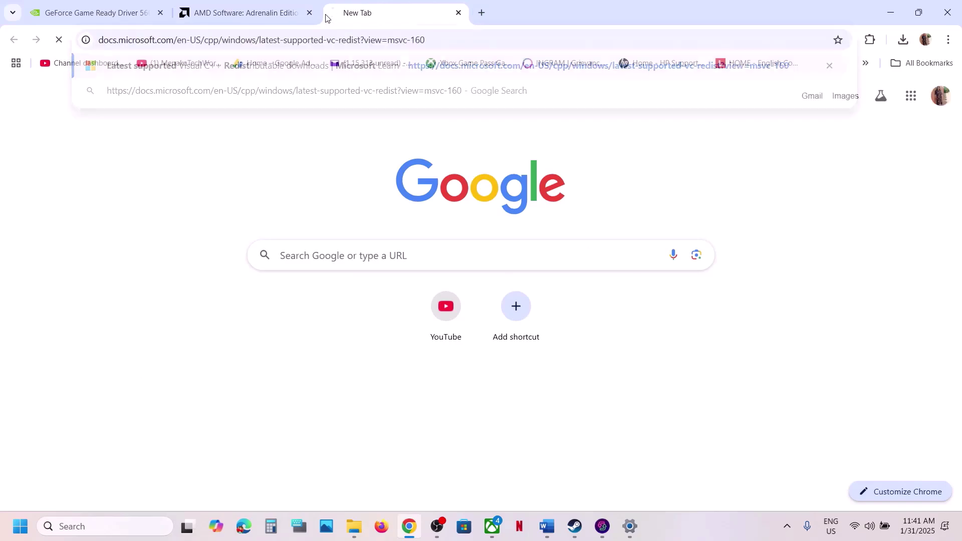
{"action": "key", "text": "Return"}
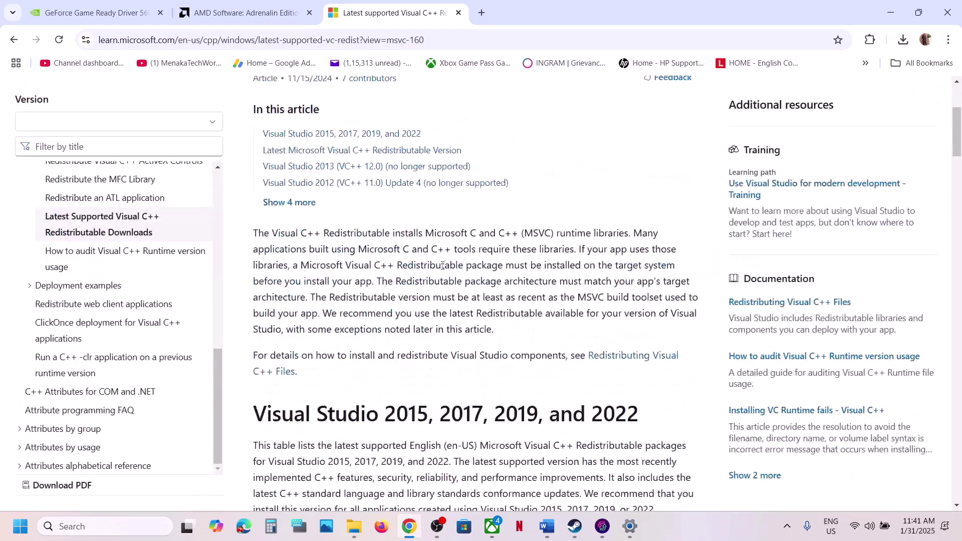
- Download the X86 Visual C++ 2015-2022 Redistributable from the latest version table, run it and start its repair
{"action": "scroll", "coordinate": [442, 270], "scroll_direction": "down", "scroll_amount": 5}
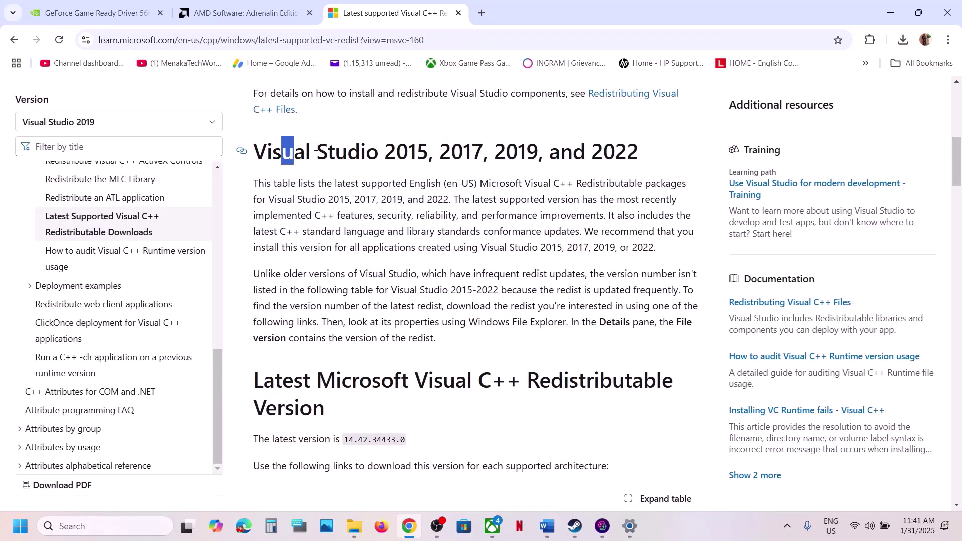
{"action": "left_click_drag", "start_coordinate": [316, 147], "coordinate": [611, 164]}
{"action": "scroll", "coordinate": [426, 330], "scroll_direction": "down", "scroll_amount": 6}
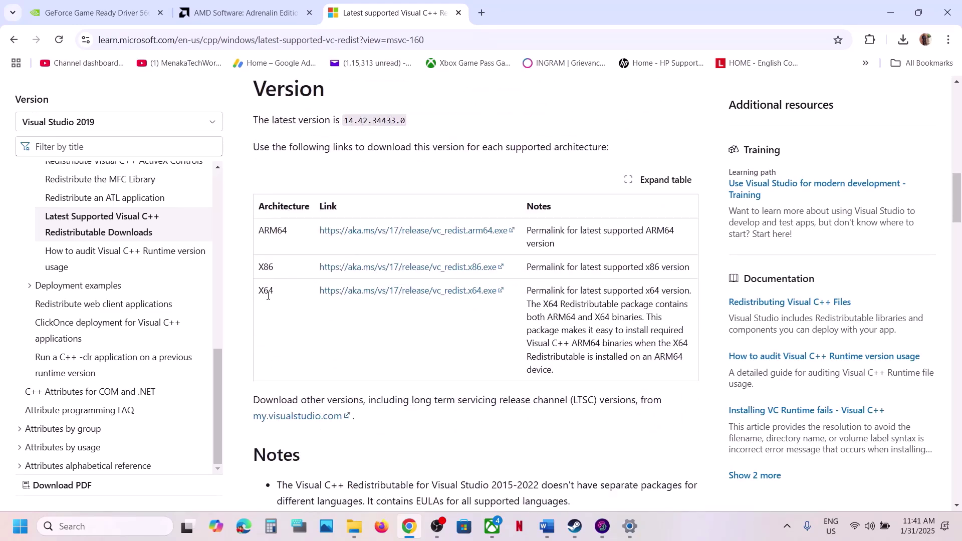
{"action": "left_click", "coordinate": [363, 271]}
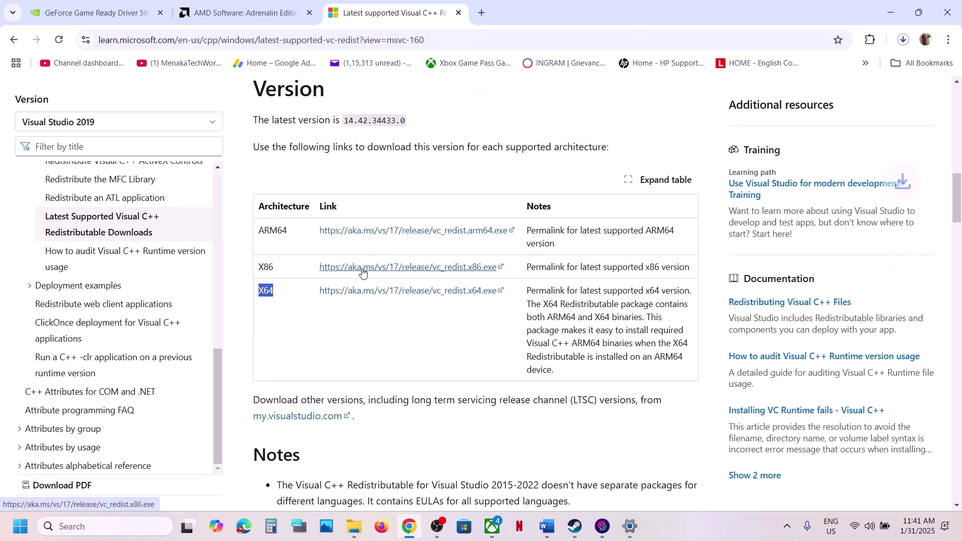
{"action": "double_click", "coordinate": [264, 268]}
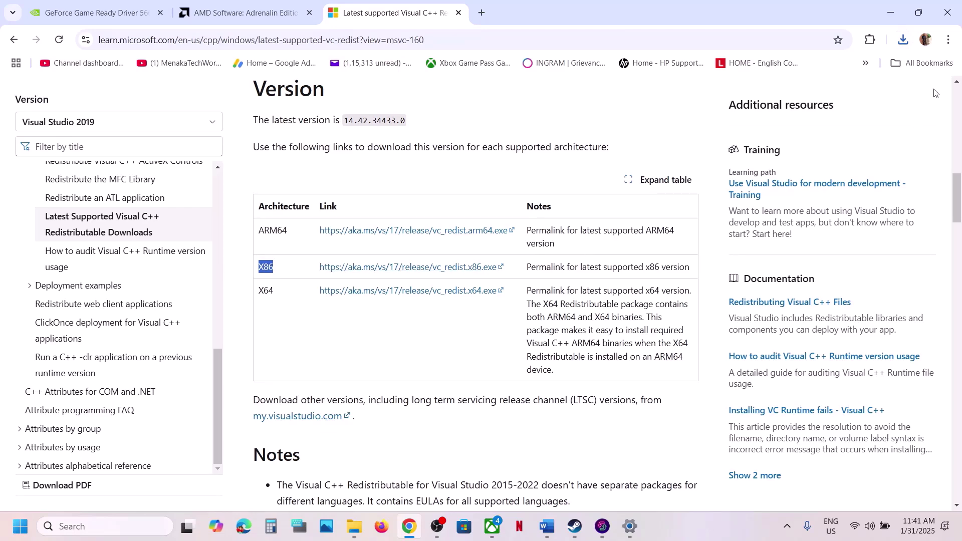
{"action": "left_click", "coordinate": [904, 40]}
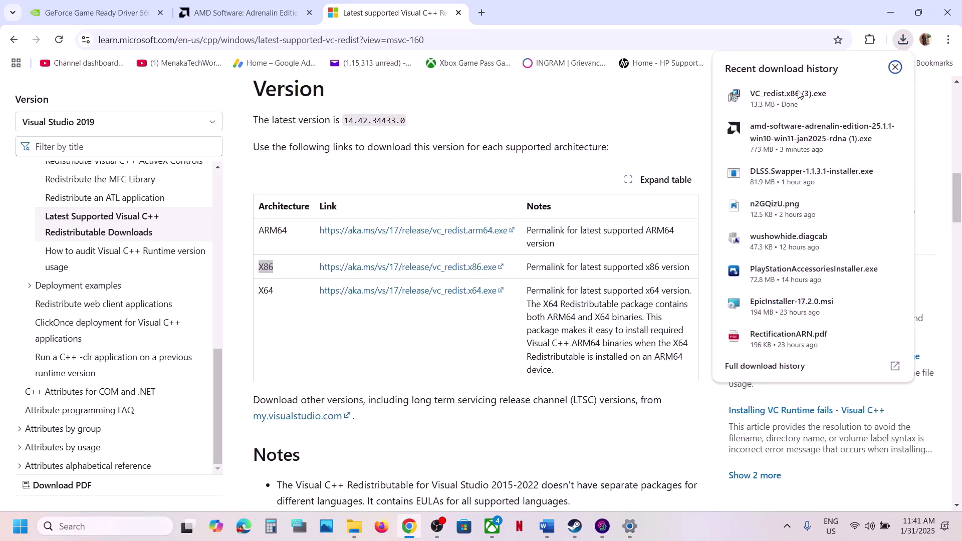
{"action": "left_click", "coordinate": [799, 93]}
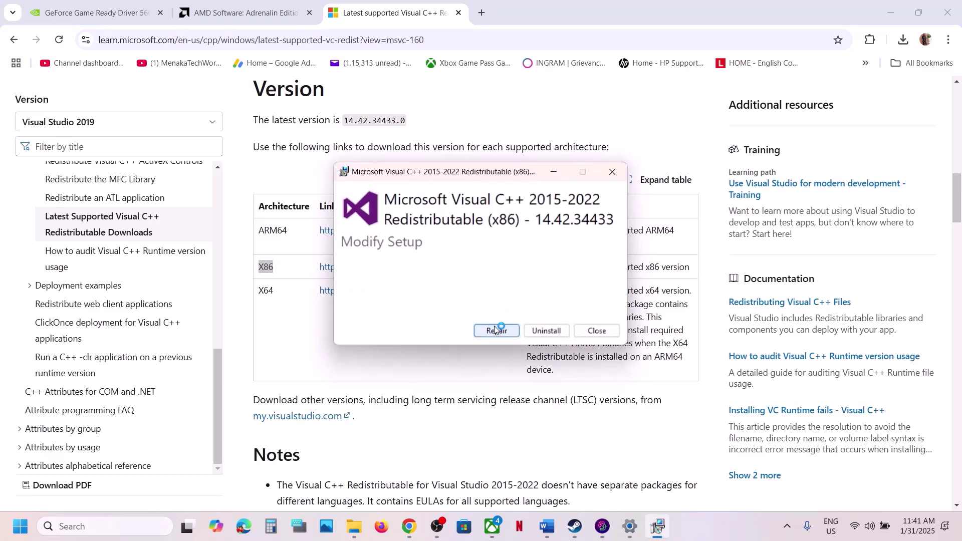
{"action": "left_click", "coordinate": [497, 332]}
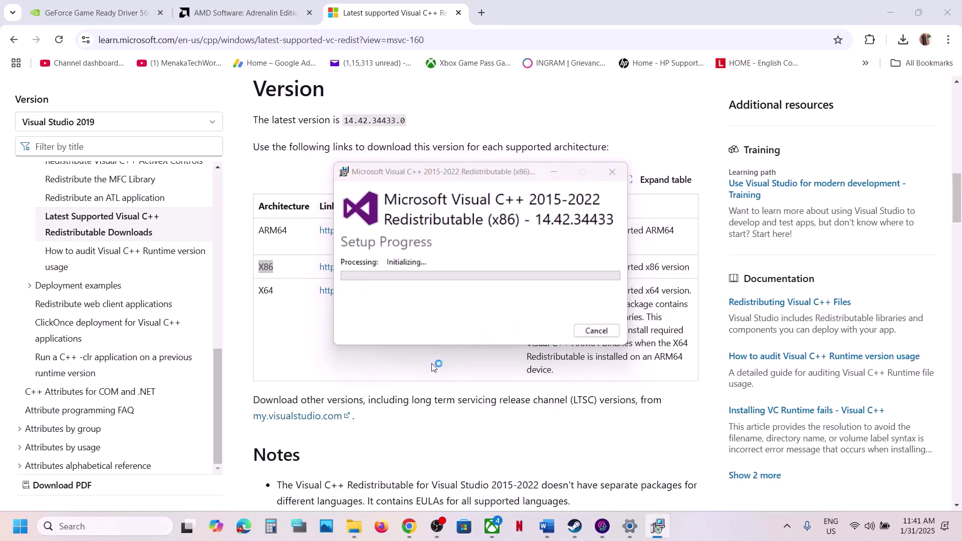
- Download the X64 Visual C++ 2015-2022 Redistributable, repair it, and close the completed x86 setup
{"action": "double_click", "coordinate": [265, 291]}
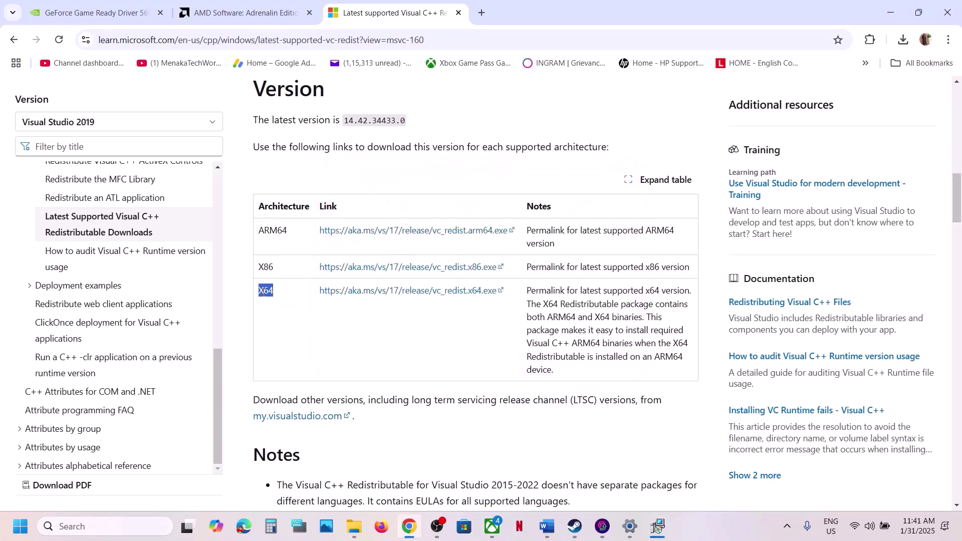
{"action": "left_click", "coordinate": [425, 294]}
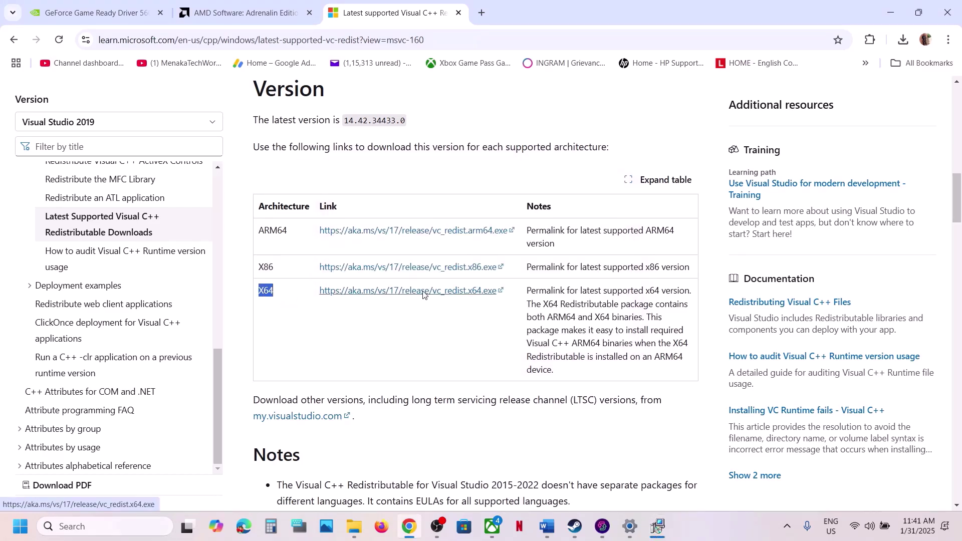
{"action": "left_click", "coordinate": [905, 43]}
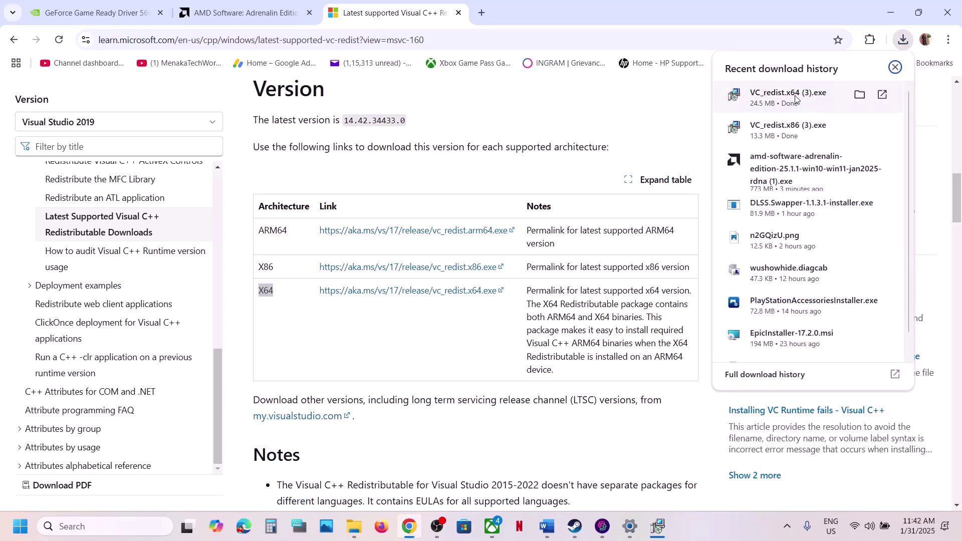
{"action": "left_click", "coordinate": [799, 96]}
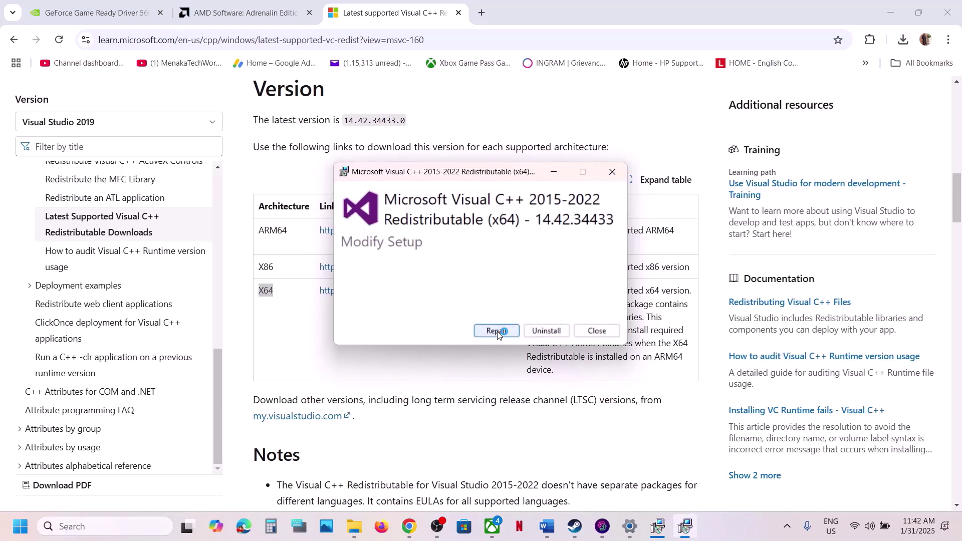
{"action": "left_click", "coordinate": [498, 331]}
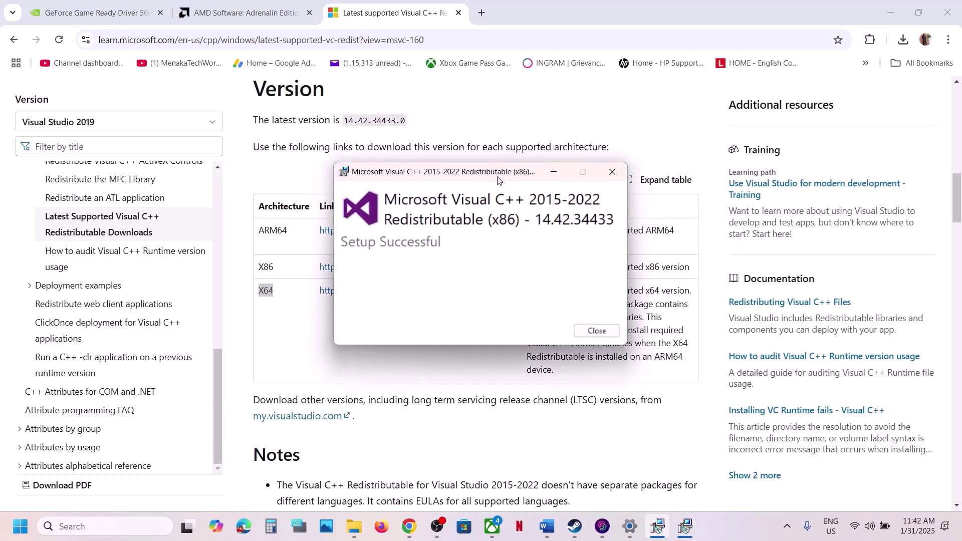
{"action": "left_click_drag", "start_coordinate": [498, 180], "coordinate": [239, 211]}
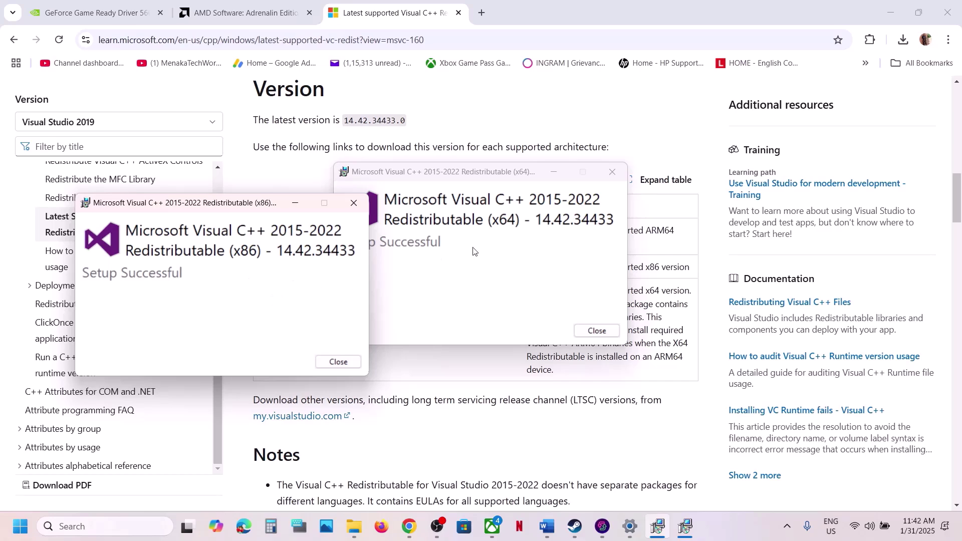
{"action": "left_click", "coordinate": [339, 361]}
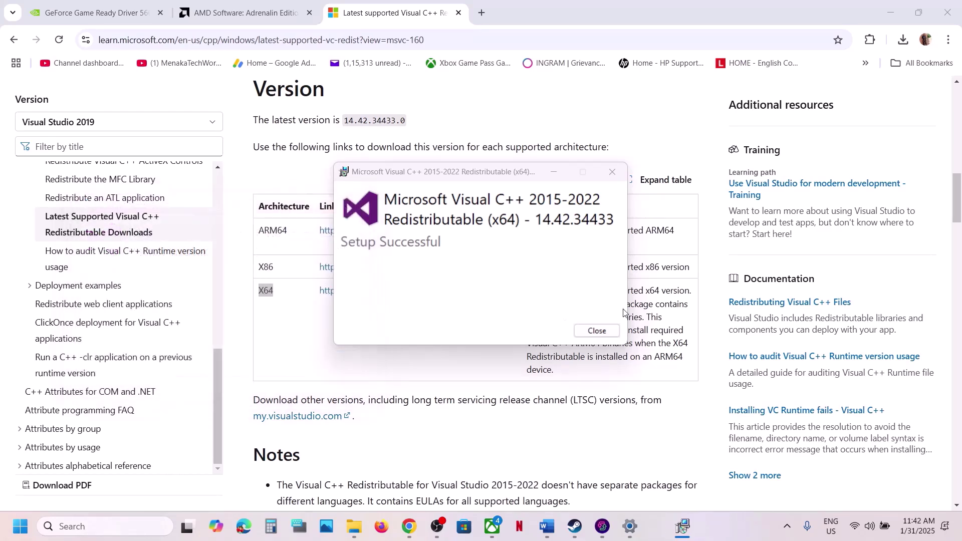
- Close the completed x64 Visual C++ setup and display the Windows power options for restarting the computer
{"action": "left_click", "coordinate": [597, 331]}
{"action": "left_click", "coordinate": [21, 526]}
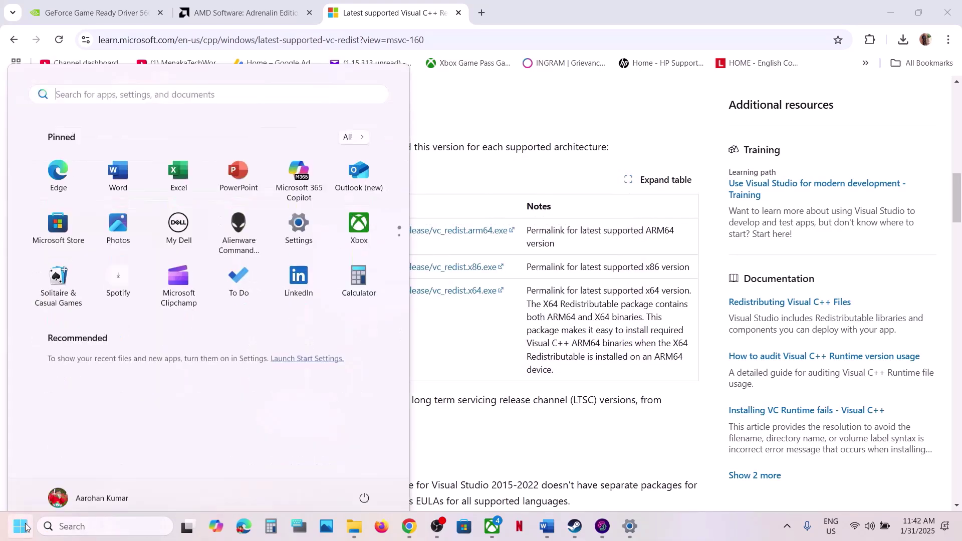
{"action": "left_click", "coordinate": [363, 483]}
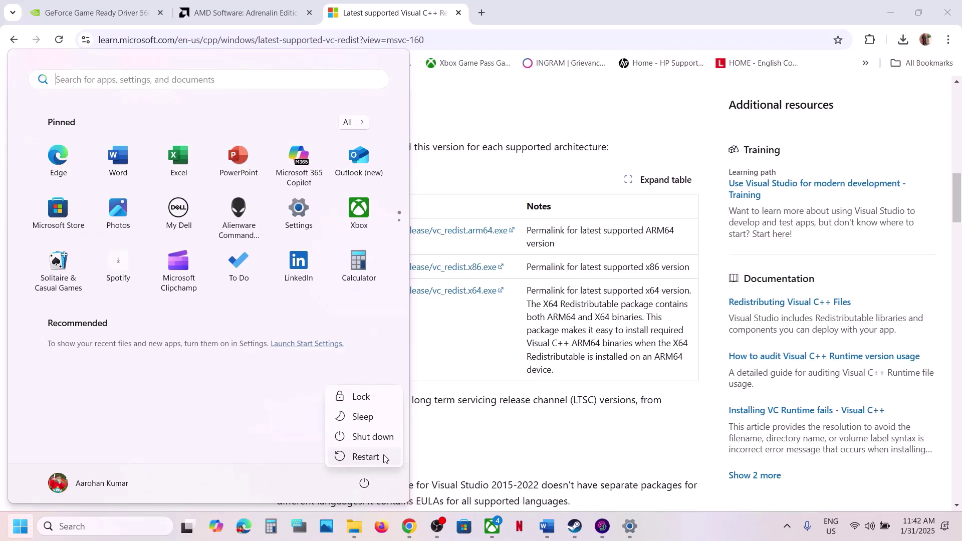
{"action": "left_click", "coordinate": [577, 515]}
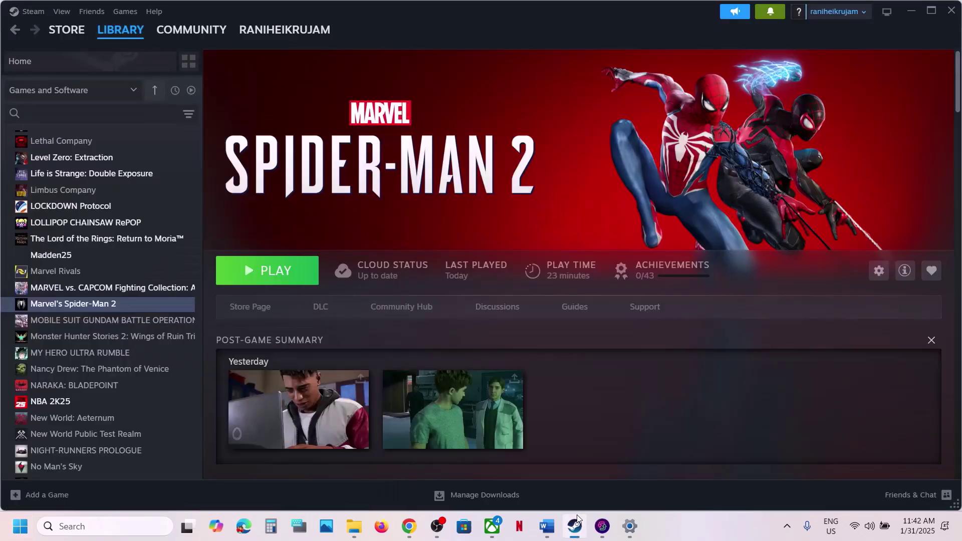
- Switch to the Word document and review Step 19, highlighting its passages on disconnecting external devices, closing third-party services and disabling Steam Overlay
{"action": "left_click", "coordinate": [547, 526]}
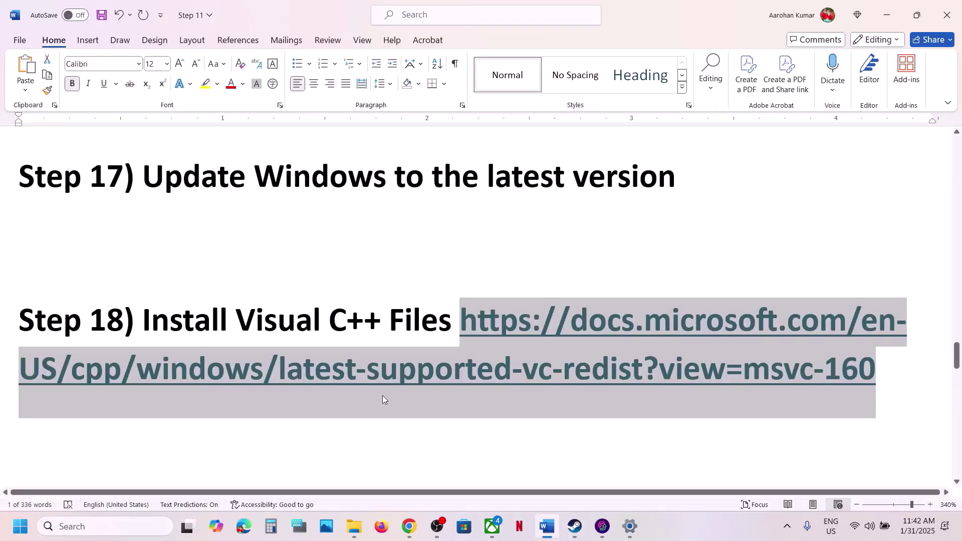
{"action": "scroll", "coordinate": [383, 396], "scroll_direction": "down", "scroll_amount": 6}
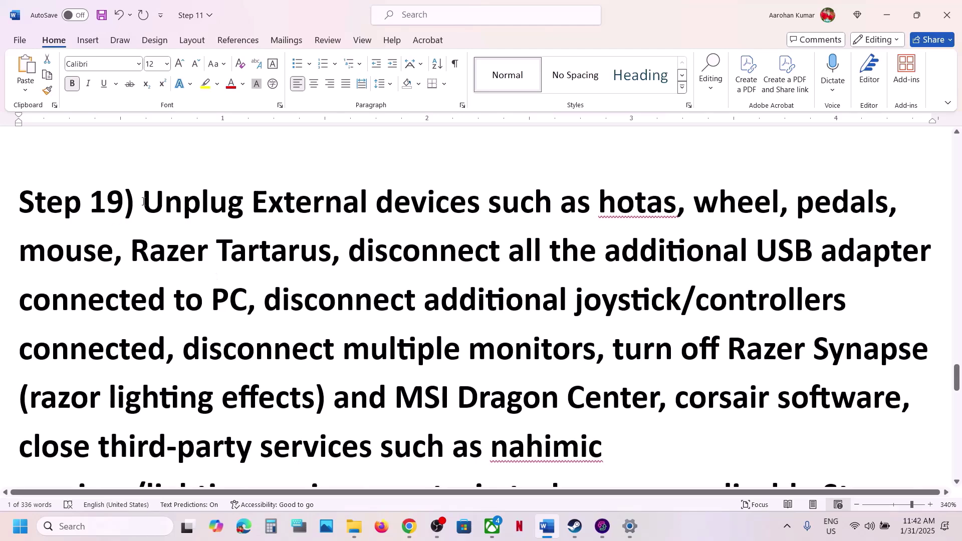
{"action": "left_click_drag", "start_coordinate": [151, 202], "coordinate": [168, 352]}
{"action": "scroll", "coordinate": [168, 353], "scroll_direction": "down", "scroll_amount": 2}
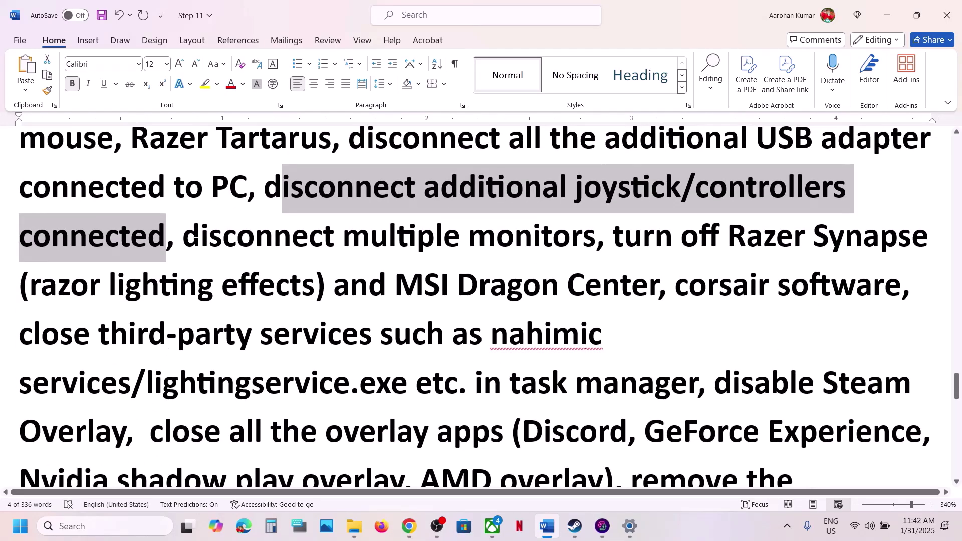
{"action": "left_click_drag", "start_coordinate": [193, 237], "coordinate": [671, 371]}
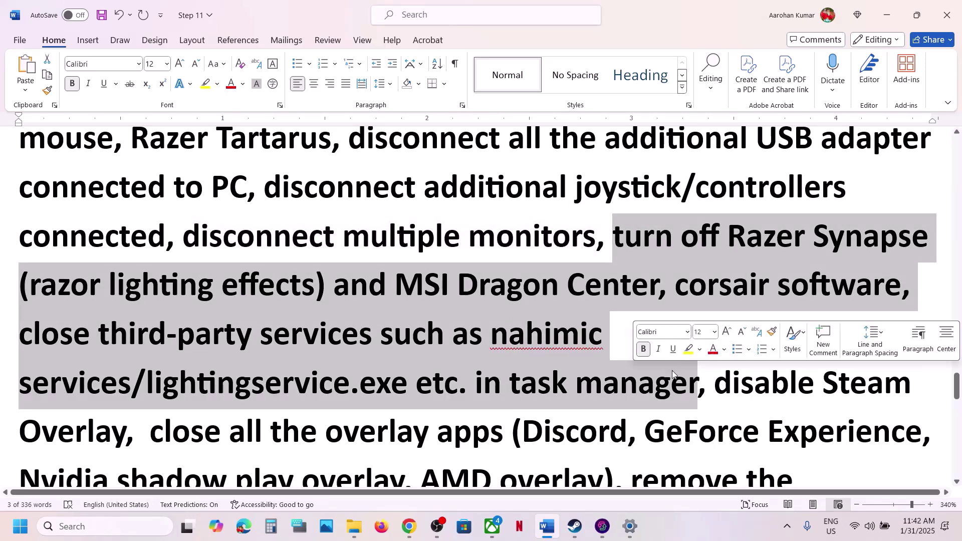
{"action": "scroll", "coordinate": [672, 371], "scroll_direction": "down", "scroll_amount": 3}
{"action": "scroll", "coordinate": [703, 291], "scroll_direction": "up", "scroll_amount": 3}
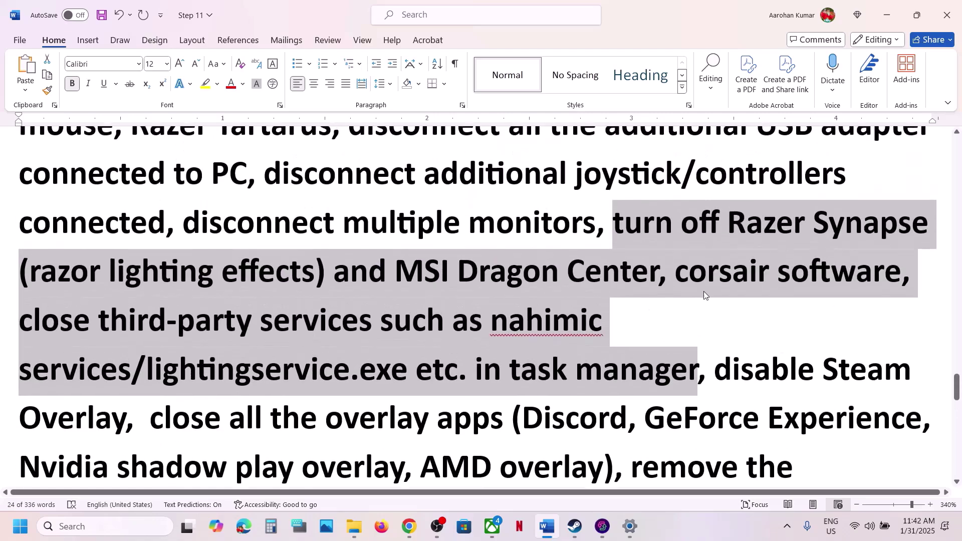
{"action": "scroll", "coordinate": [704, 291], "scroll_direction": "down", "scroll_amount": 1}
{"action": "left_click_drag", "start_coordinate": [714, 288], "coordinate": [150, 352]}
- Switch to Steam and toggle the in-game Steam Overlay setting in the Marvel's Spider-Man 2 properties, closing the properties window
{"action": "left_click", "coordinate": [125, 311]}
{"action": "key", "text": "alt+Tab"}
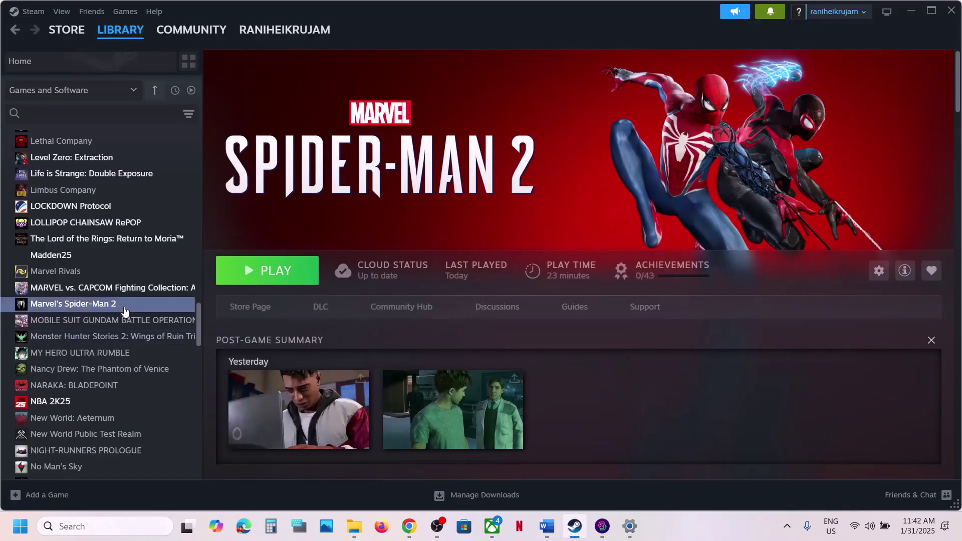
{"action": "right_click", "coordinate": [123, 304]}
{"action": "left_click", "coordinate": [151, 394]}
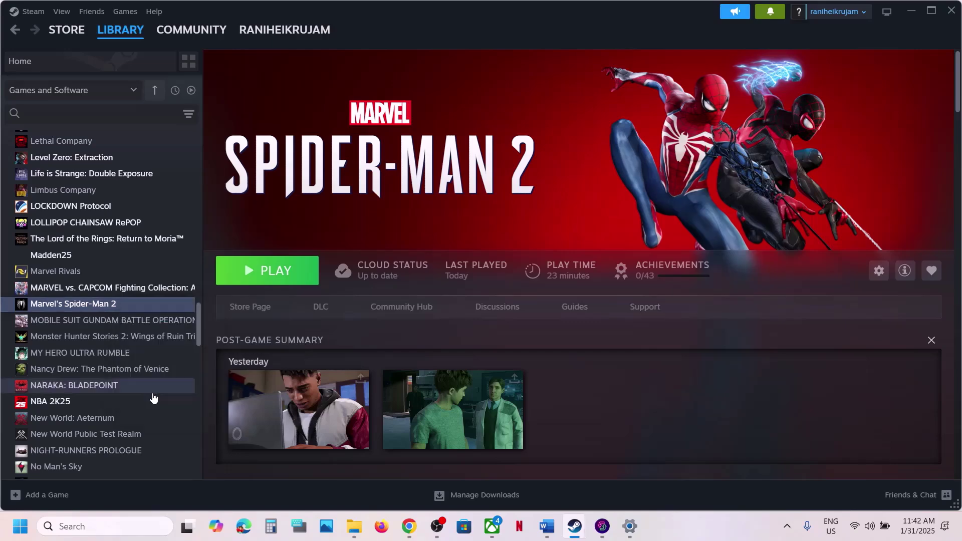
{"action": "left_click", "coordinate": [702, 129]}
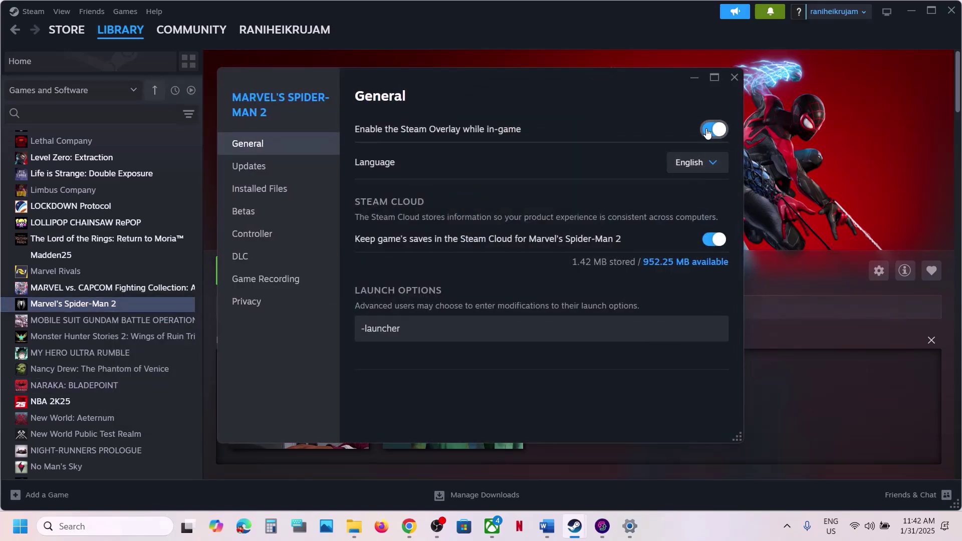
{"action": "left_click", "coordinate": [734, 78]}
- Return to the Word document and highlight the Step 19 text on closing overlay apps, including GeForce Experience
{"action": "left_click", "coordinate": [555, 533]}
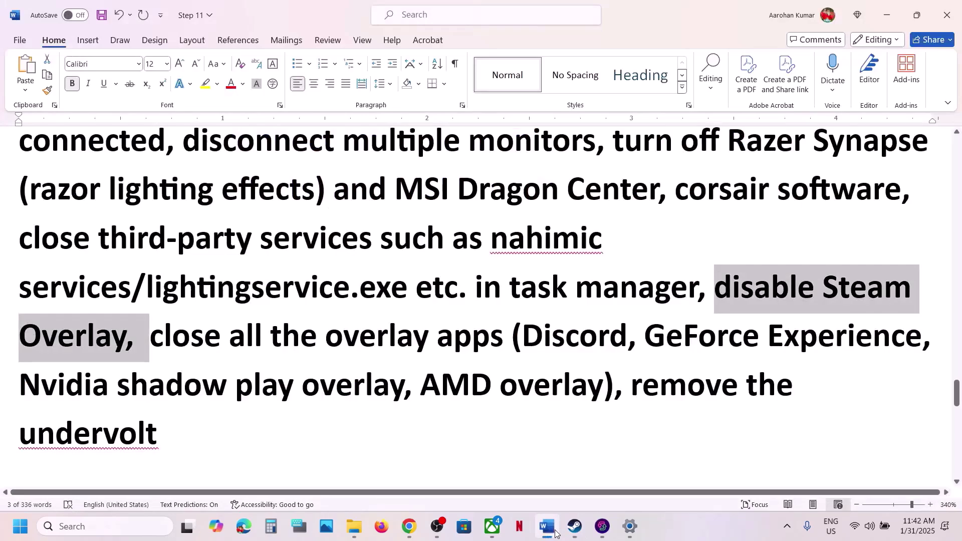
{"action": "left_click", "coordinate": [193, 343]}
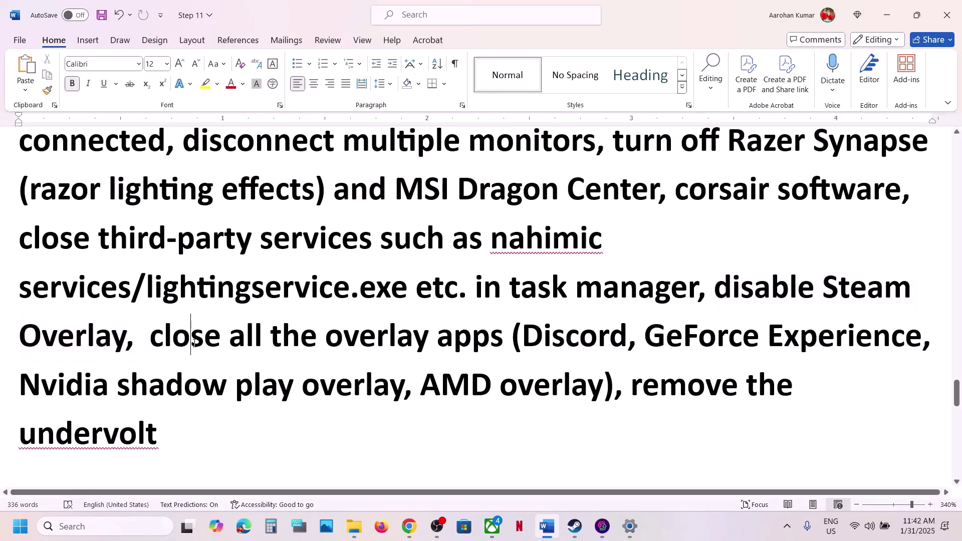
{"action": "left_click_drag", "start_coordinate": [155, 342], "coordinate": [922, 342]}
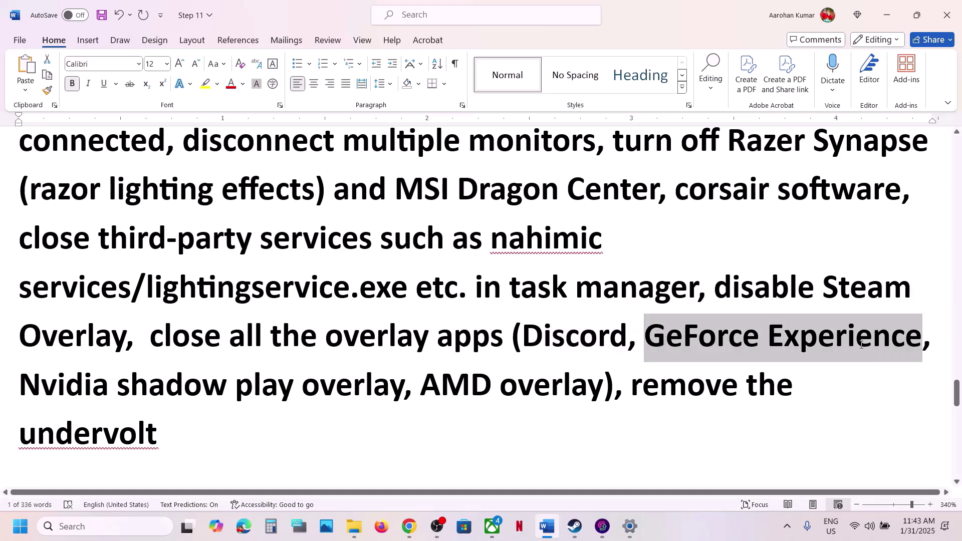